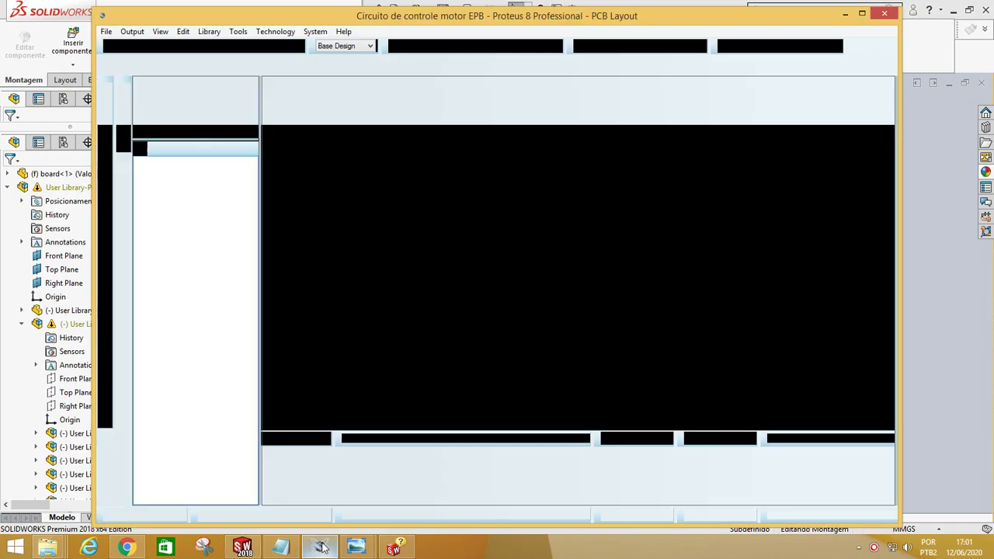
Step: Open the schematic and examine its blocks, including the power circuits of motors 1 and 2
click(152, 64)
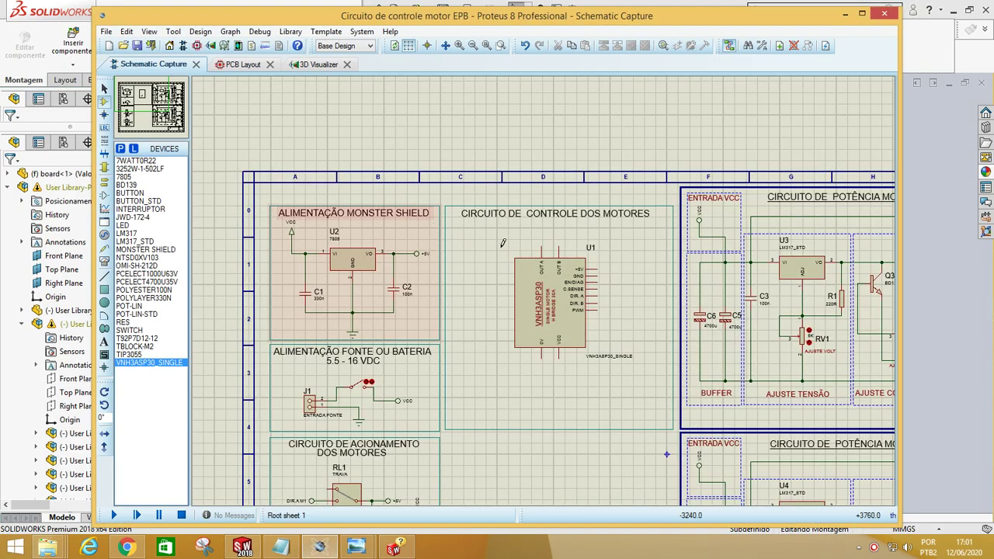
scroll(545, 287, down, 3)
scroll(545, 286, up, 2)
scroll(545, 286, down, 3)
scroll(545, 287, up, 1)
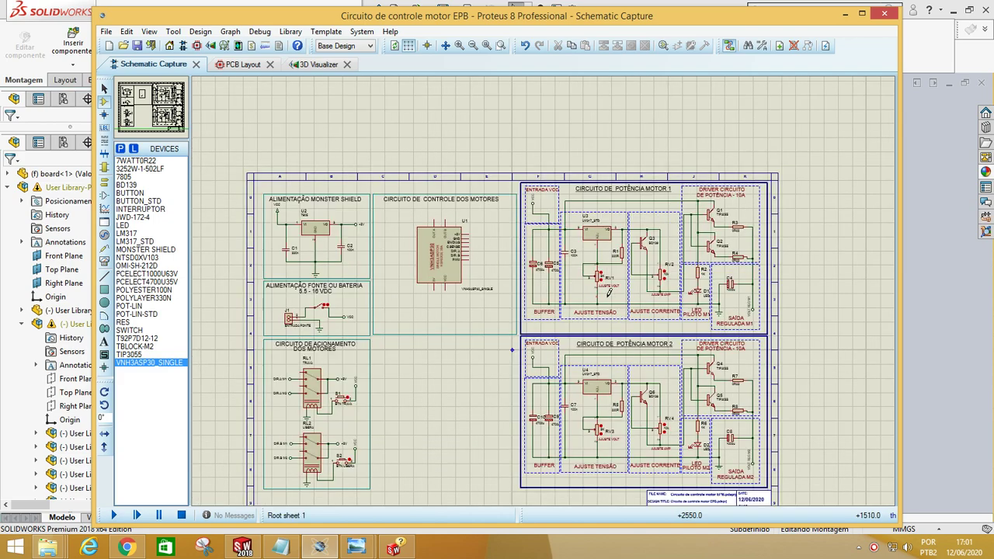
scroll(704, 295, up, 1)
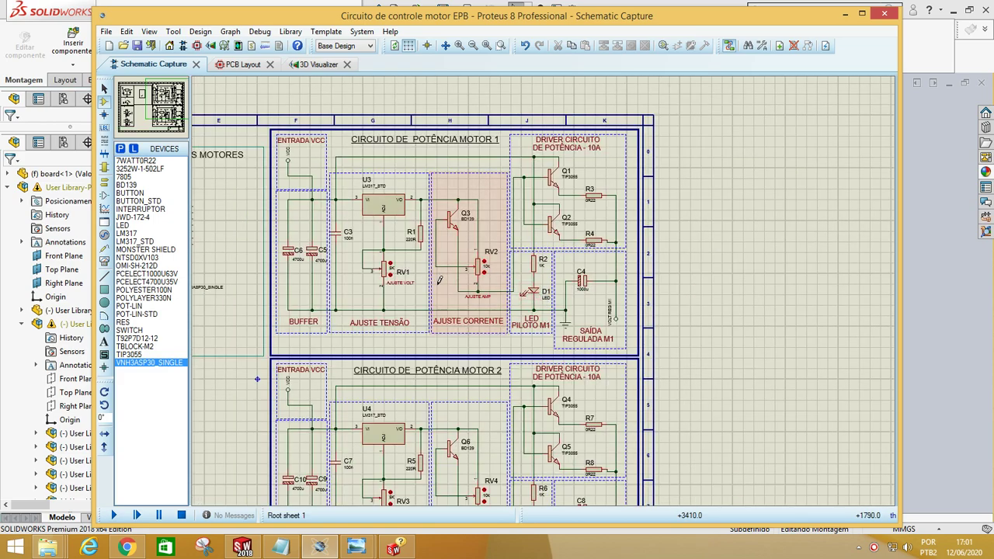
Step: Switch to Chrome and compare the dual-motor Monster Motor Shield image with the single-channel VNH2SP30 board image
click(132, 547)
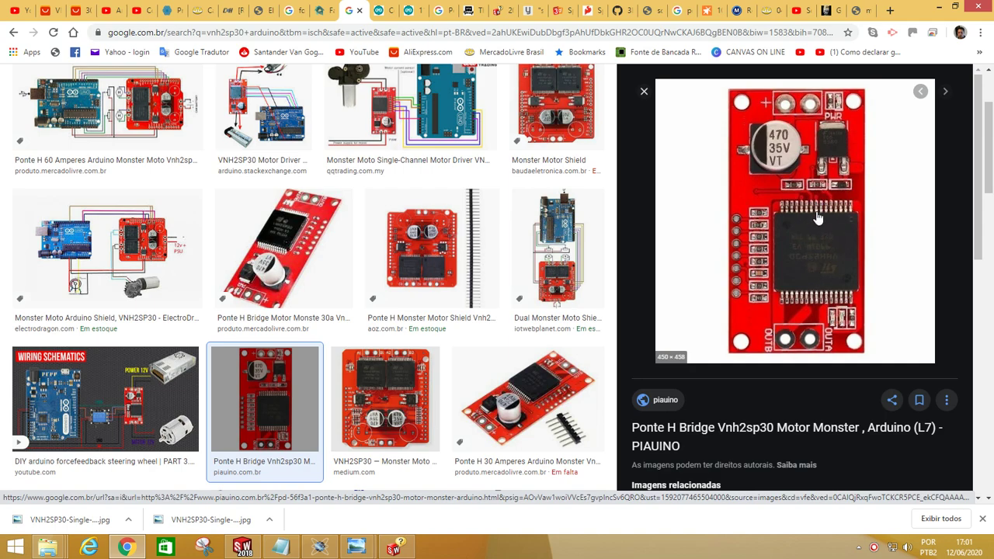
click(433, 257)
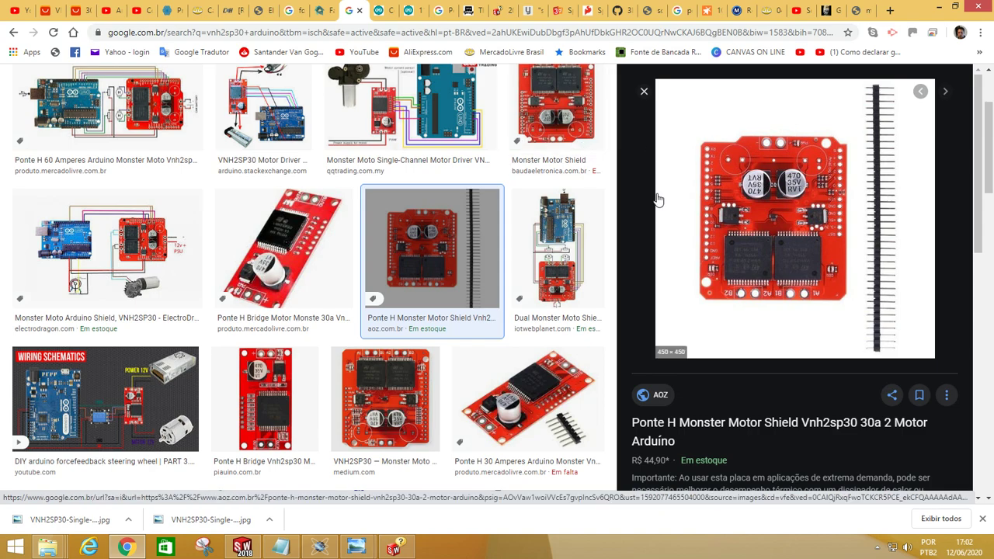
scroll(704, 218, down, 1)
scroll(704, 219, up, 1)
scroll(757, 247, up, 1)
scroll(753, 247, down, 2)
scroll(527, 406, down, 1)
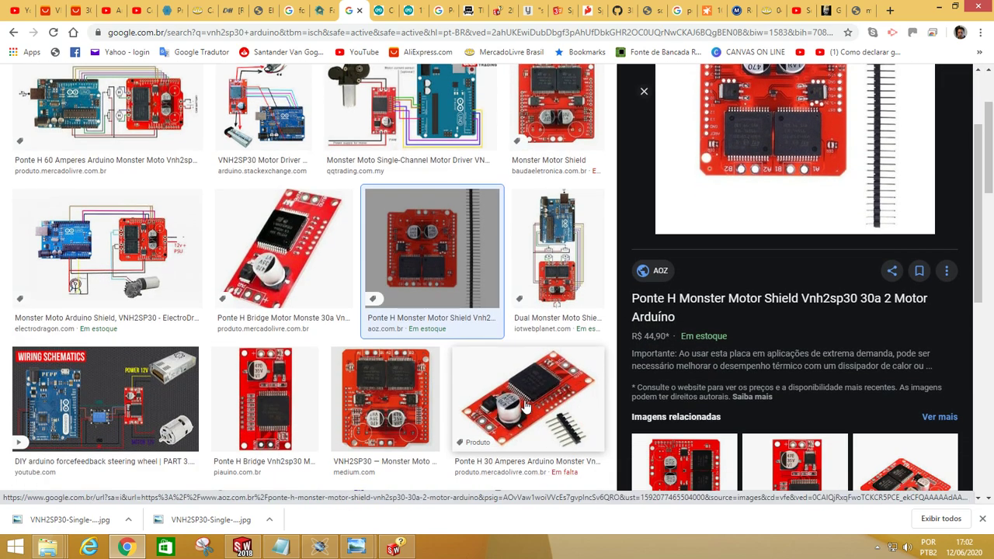
click(268, 392)
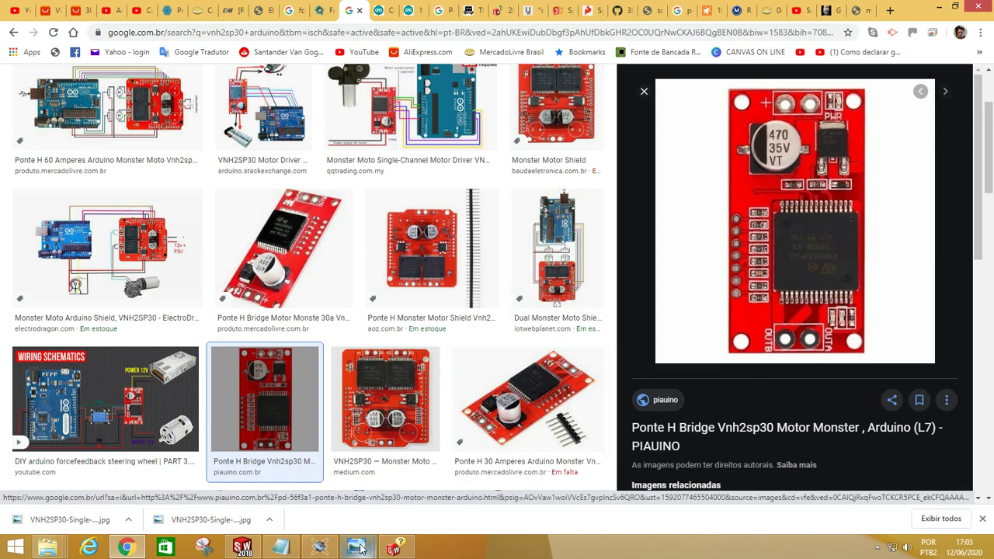
Step: Switch back to Proteus and review the motor power, supply and relay drive blocks of the schematic
click(319, 547)
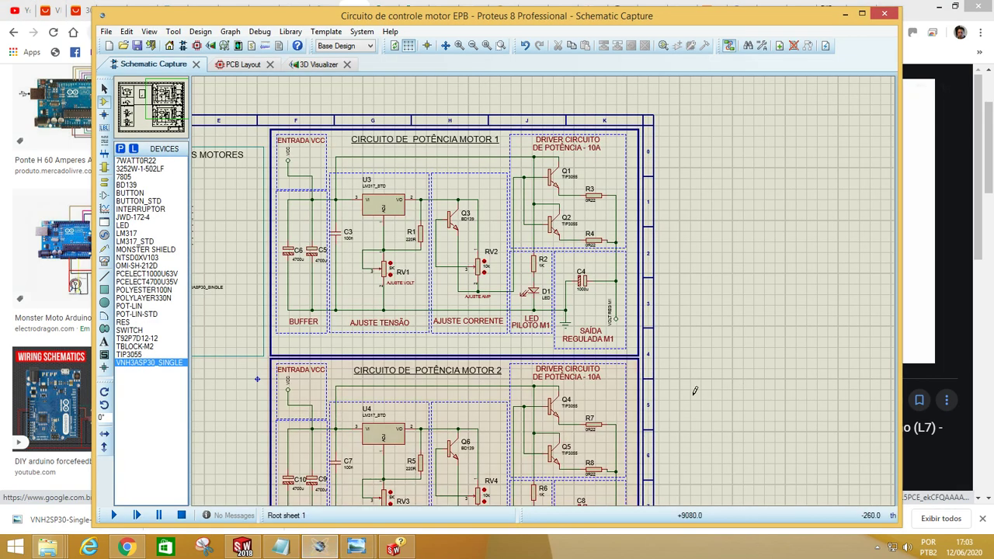
scroll(428, 306, up, 2)
scroll(545, 285, down, 3)
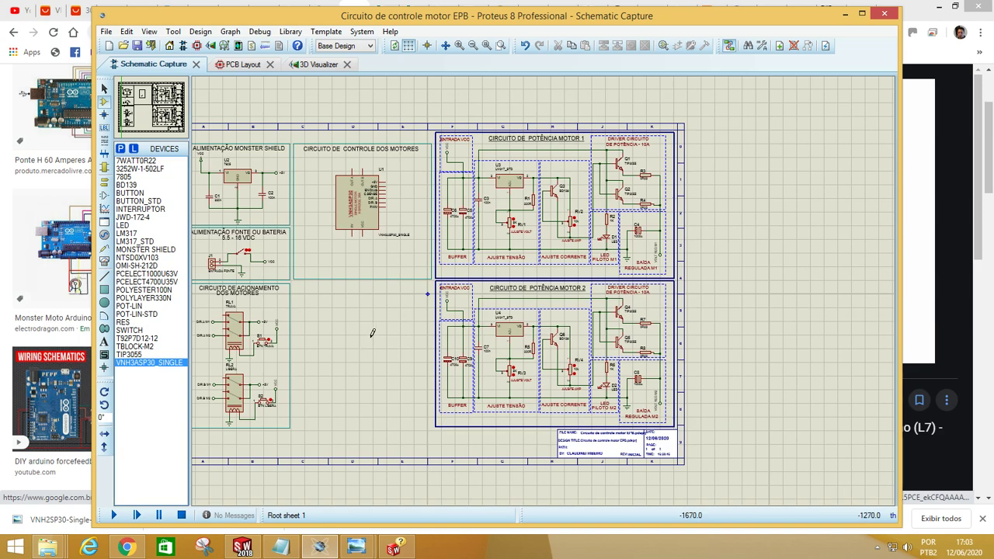
scroll(372, 332, down, 1)
scroll(435, 318, up, 2)
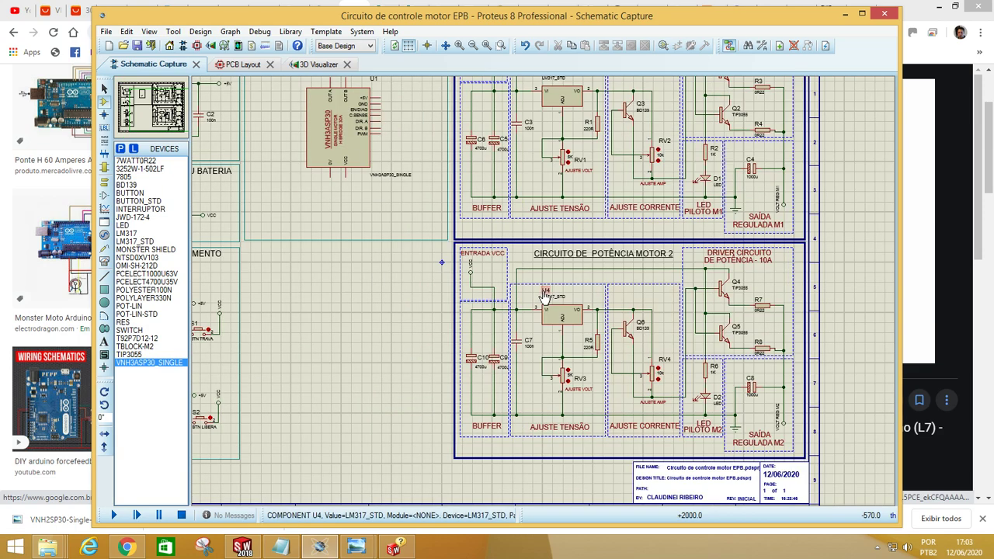
scroll(546, 298, down, 2)
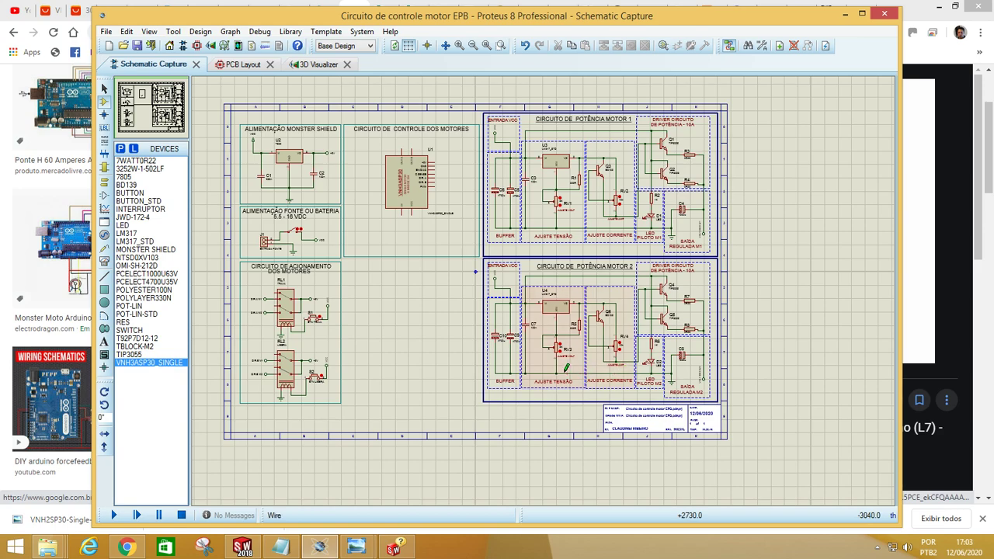
scroll(466, 274, up, 3)
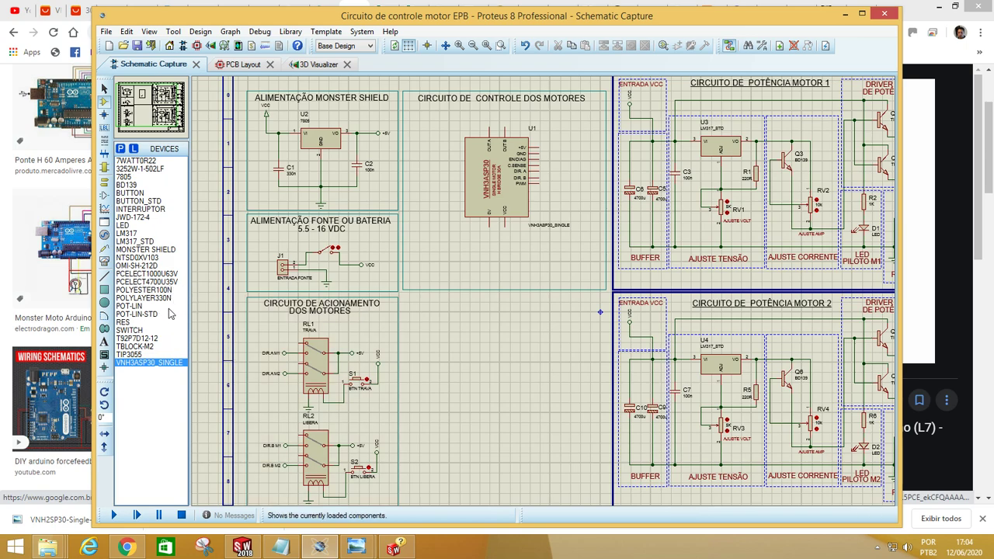
Step: Place a MONSTER SHIELD device in the empty schematic area below the motor control circuit block
click(169, 249)
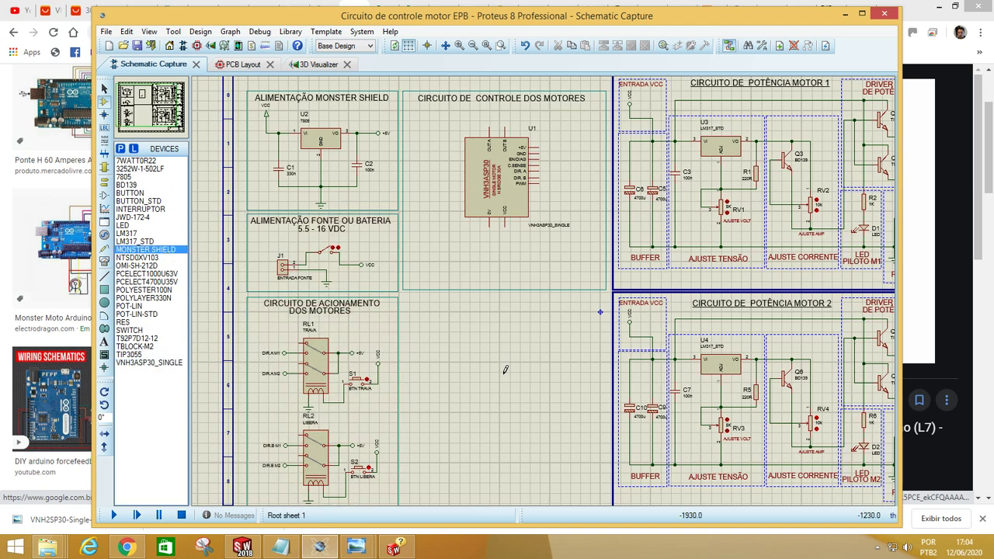
click(164, 251)
click(486, 373)
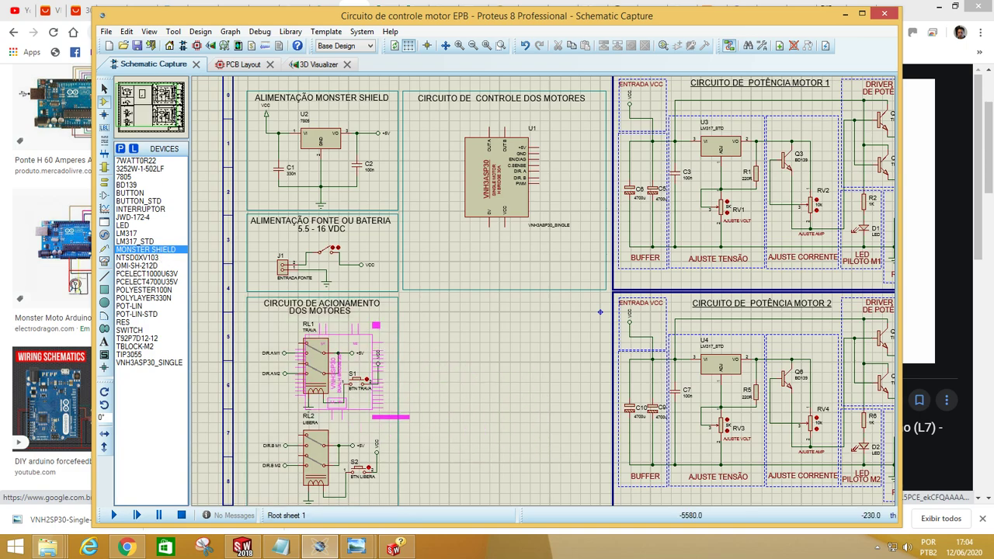
click(512, 390)
scroll(519, 393, up, 2)
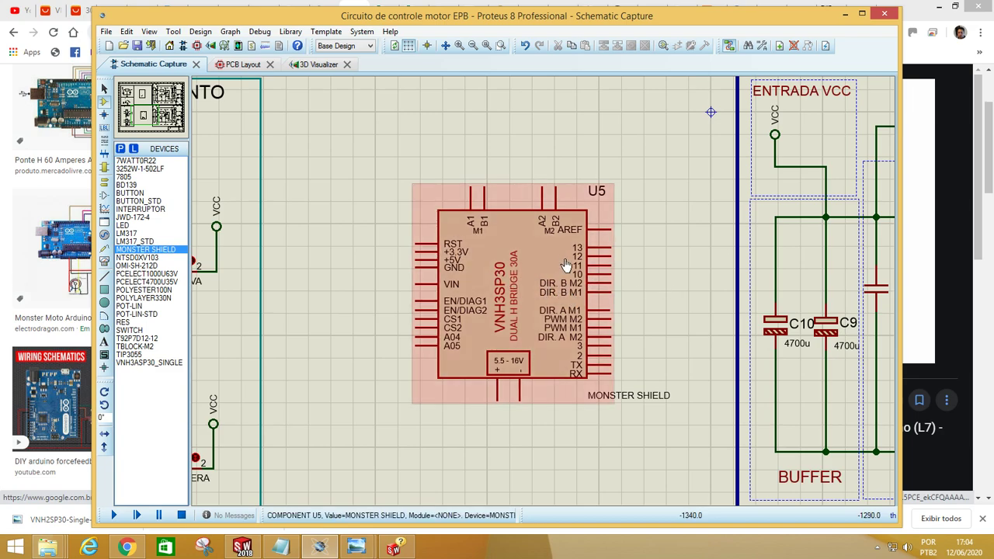
Step: Place component U5, the Monster Shield, inside the left half of the board outline in the PCB layout
click(243, 64)
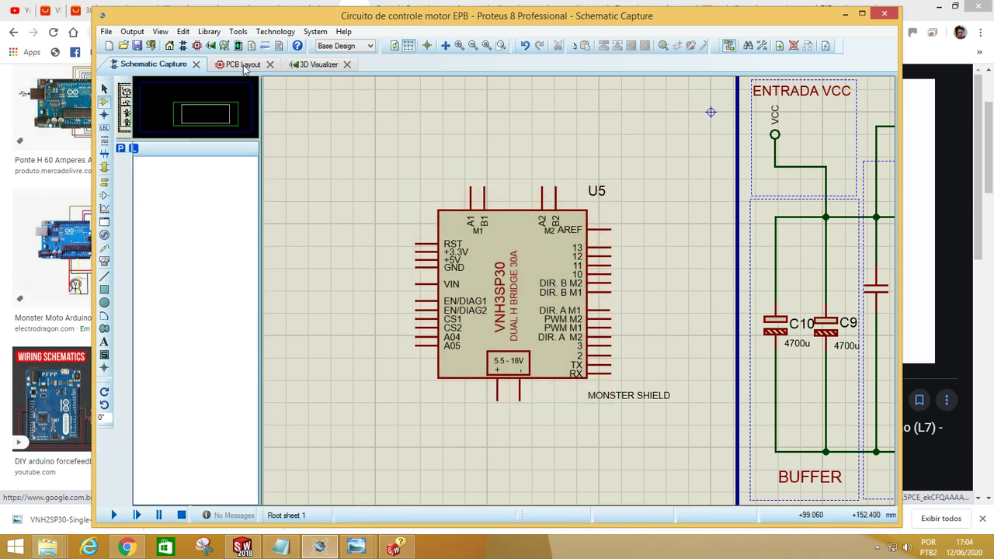
right_click(563, 256)
mouse_move(621, 261)
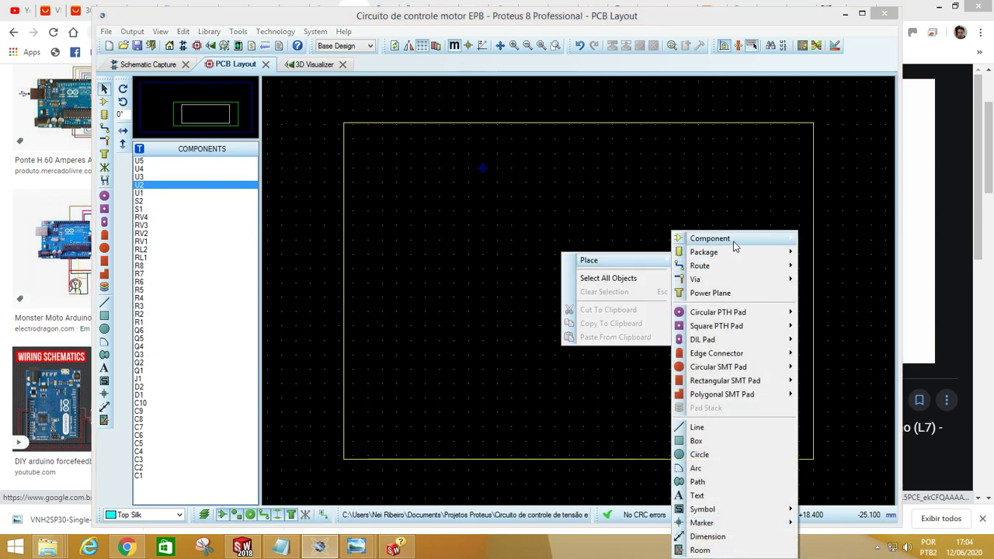
mouse_move(734, 239)
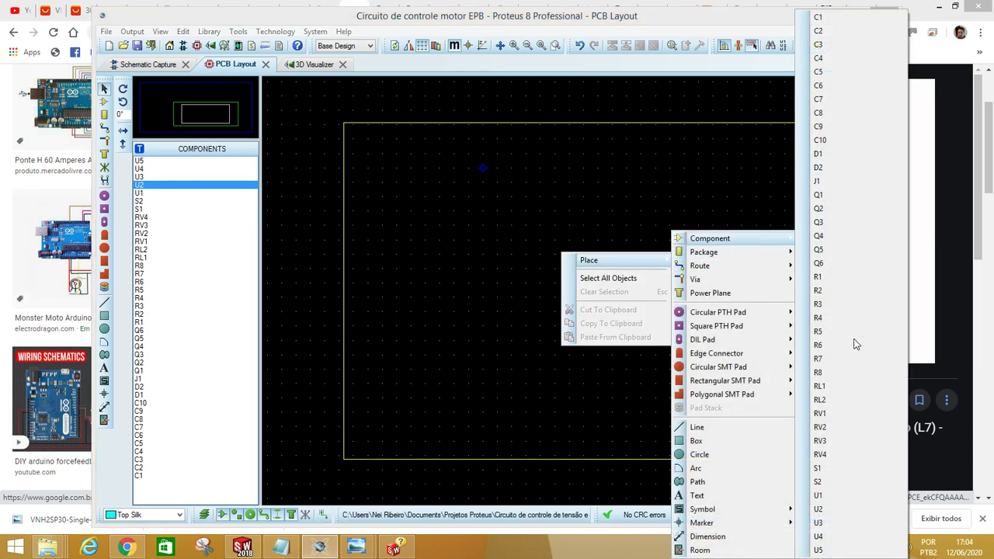
click(819, 549)
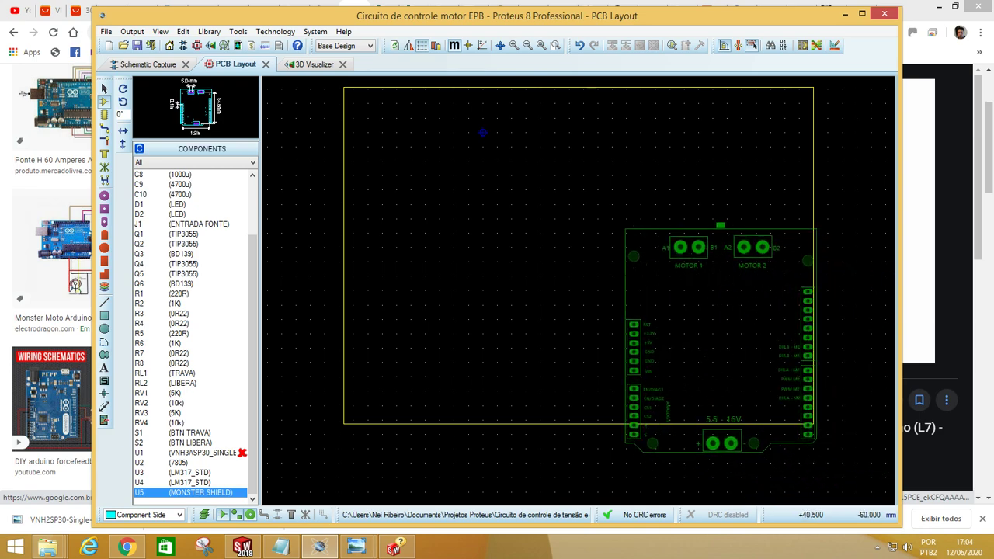
click(479, 233)
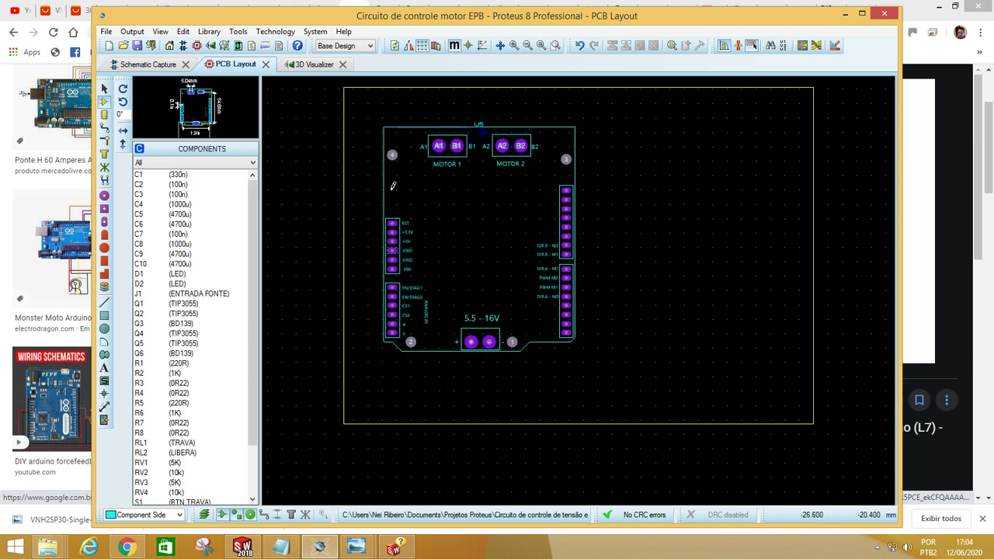
Step: Examine the placed Monster Shield on the board in the 3D view from several angles
click(311, 65)
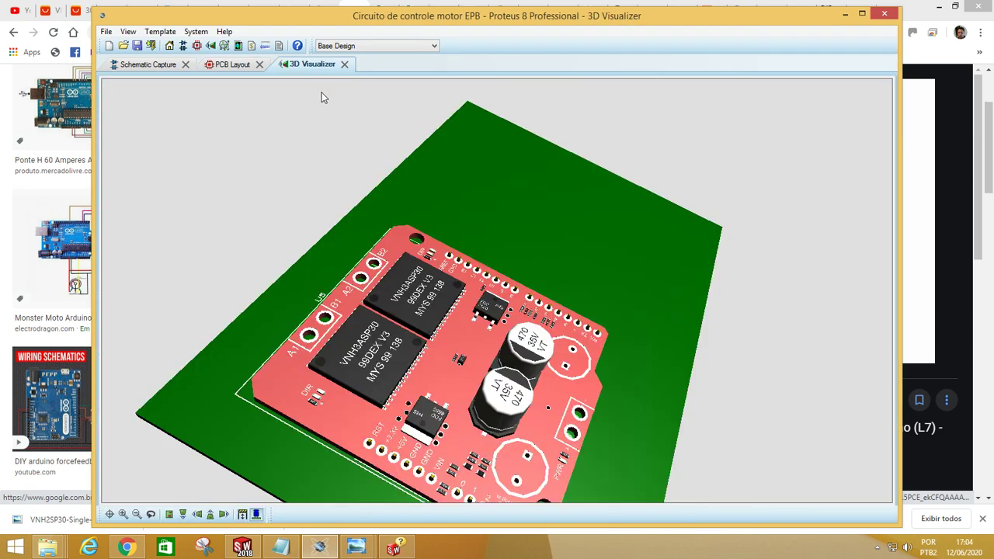
scroll(577, 330, up, 1)
scroll(592, 340, down, 4)
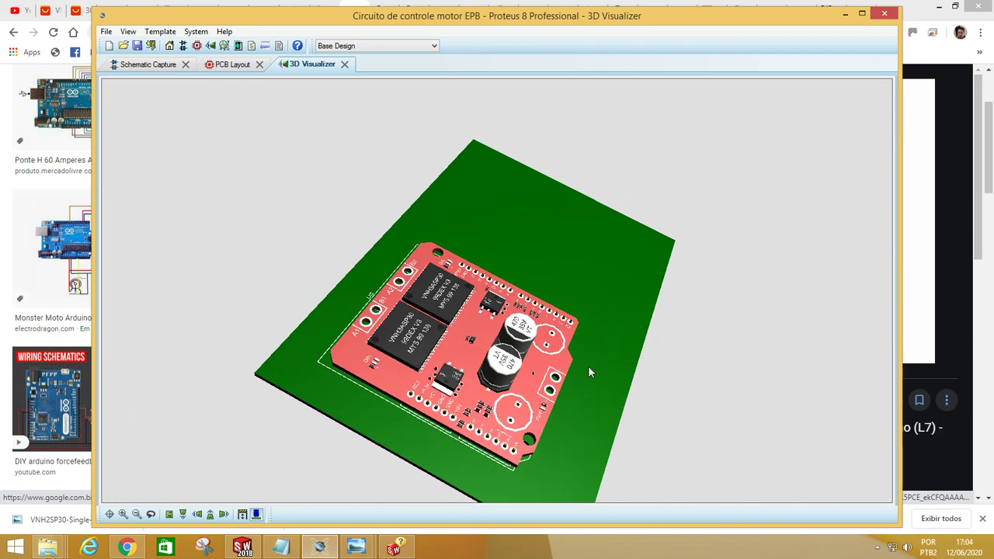
click(590, 364)
drag(497, 291, 575, 365)
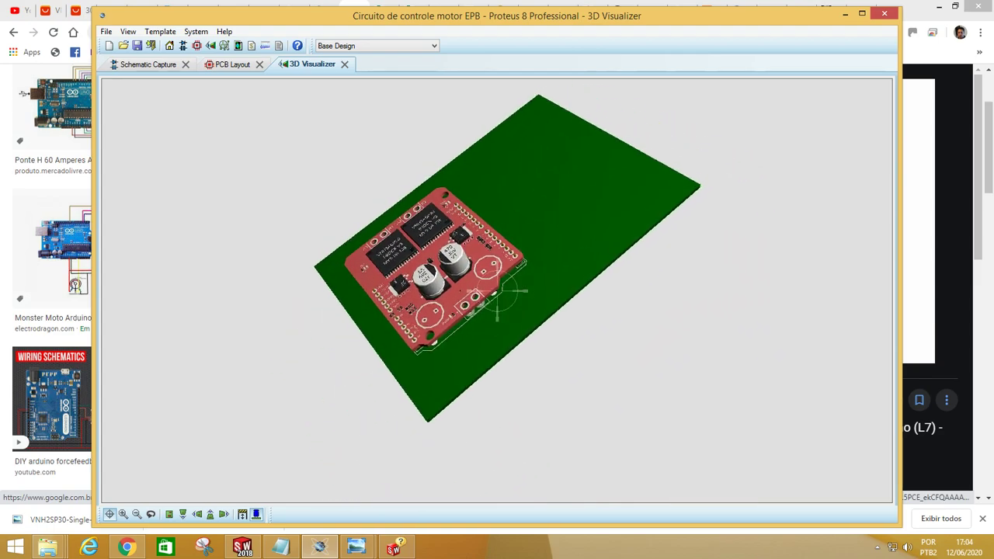
scroll(497, 294, up, 5)
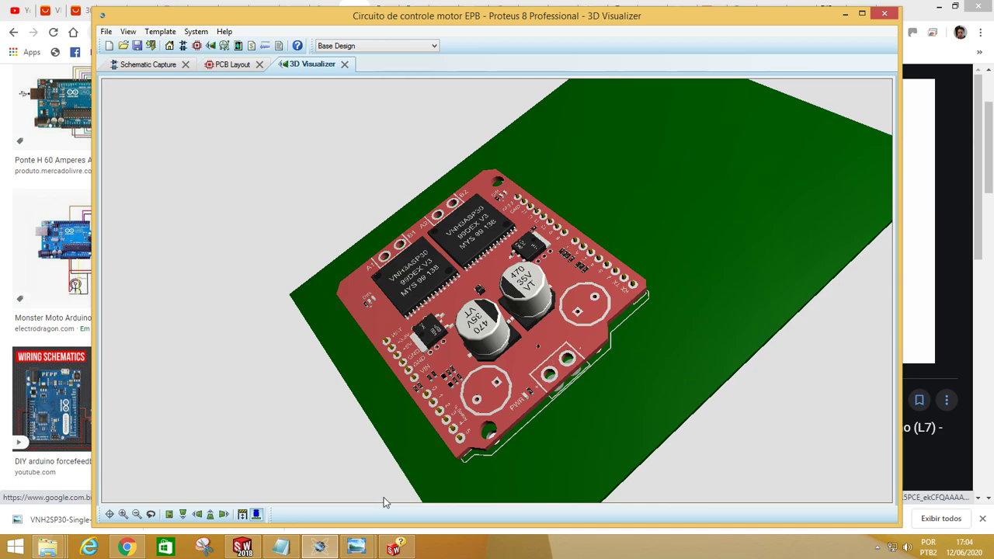
Step: Switch to Chrome, close the airgun video page and show the GrabCAD library results for "monster shield"
click(126, 548)
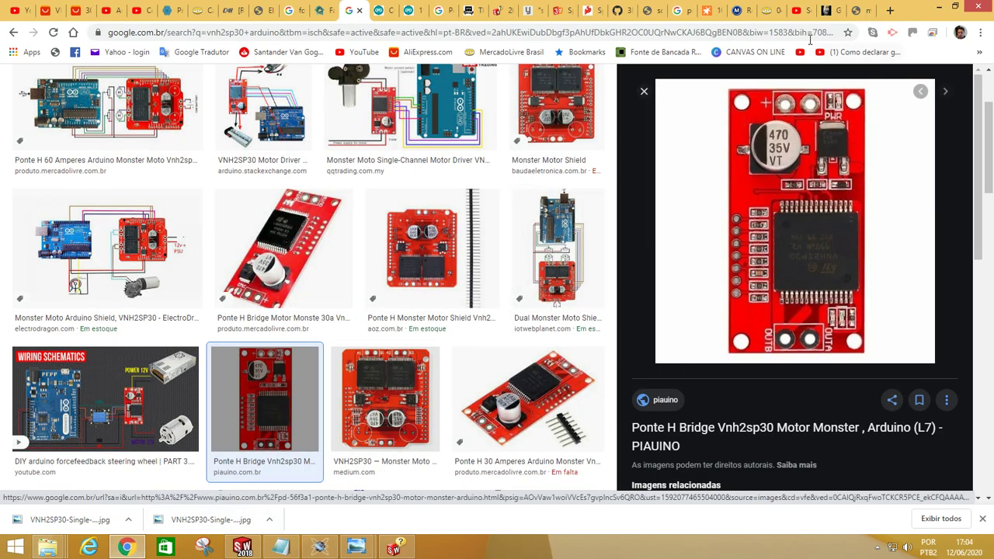
click(824, 13)
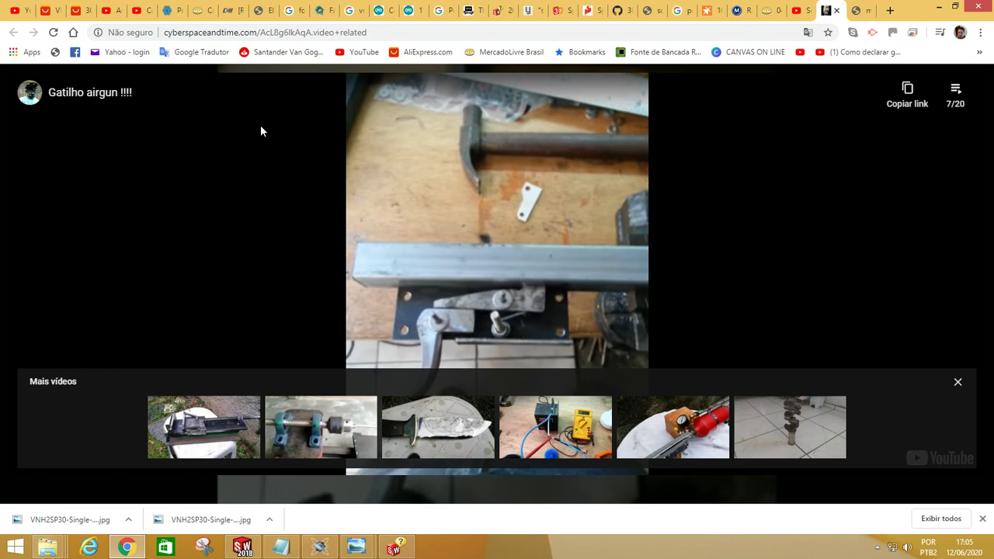
click(836, 11)
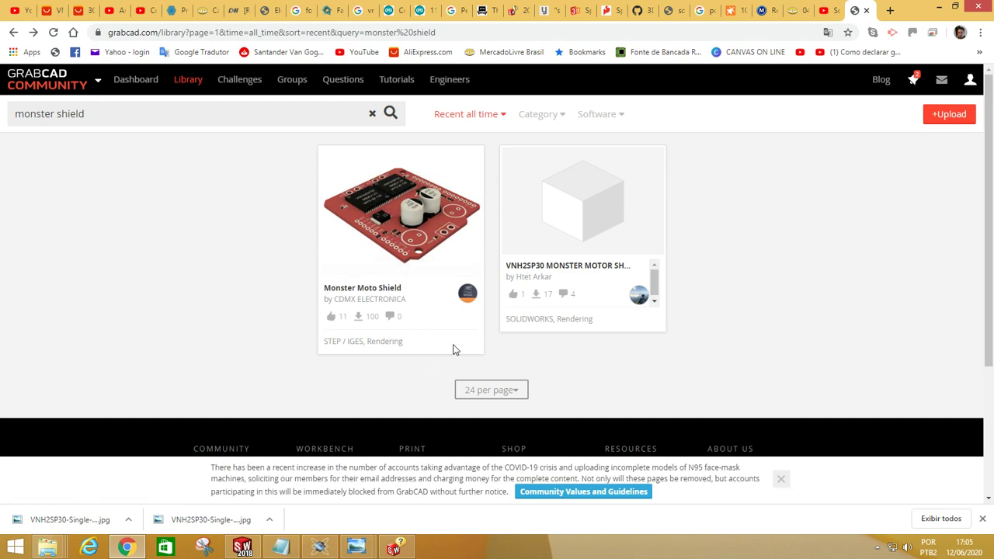
Step: Switch to SOLIDWORKS and hide sketch Esboço12 at the pin holes on the underside of the board
click(243, 548)
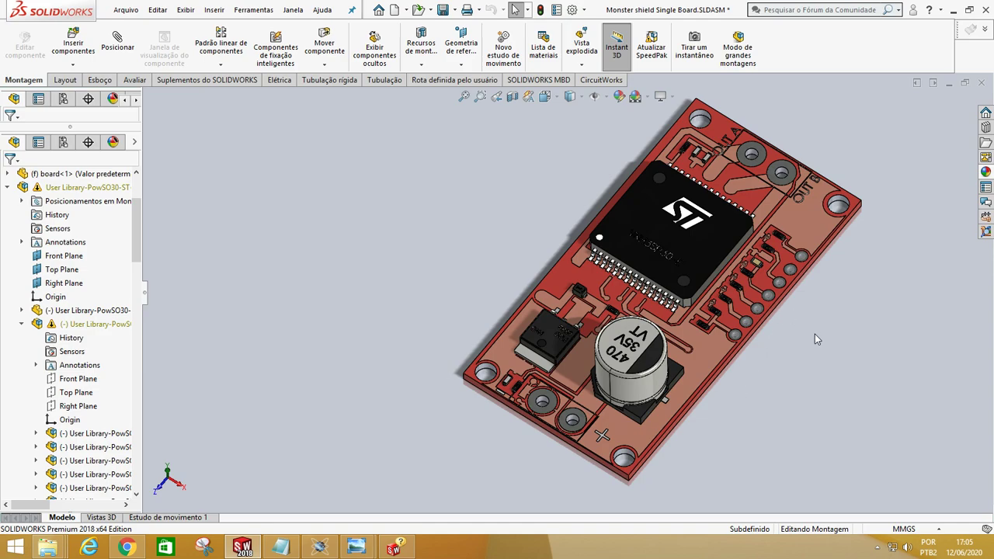
middle_drag(747, 375, 603, 255)
scroll(603, 255, down, 5)
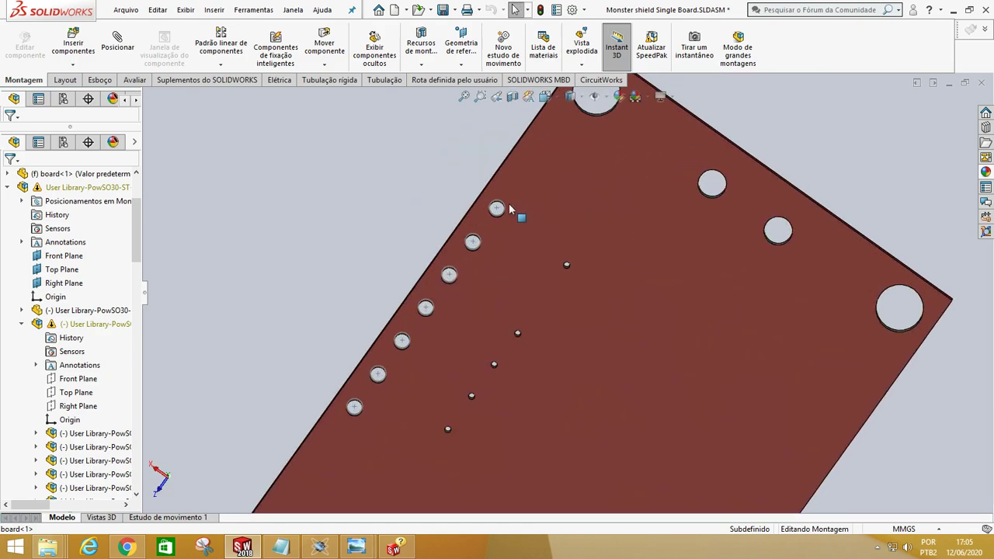
right_click(498, 207)
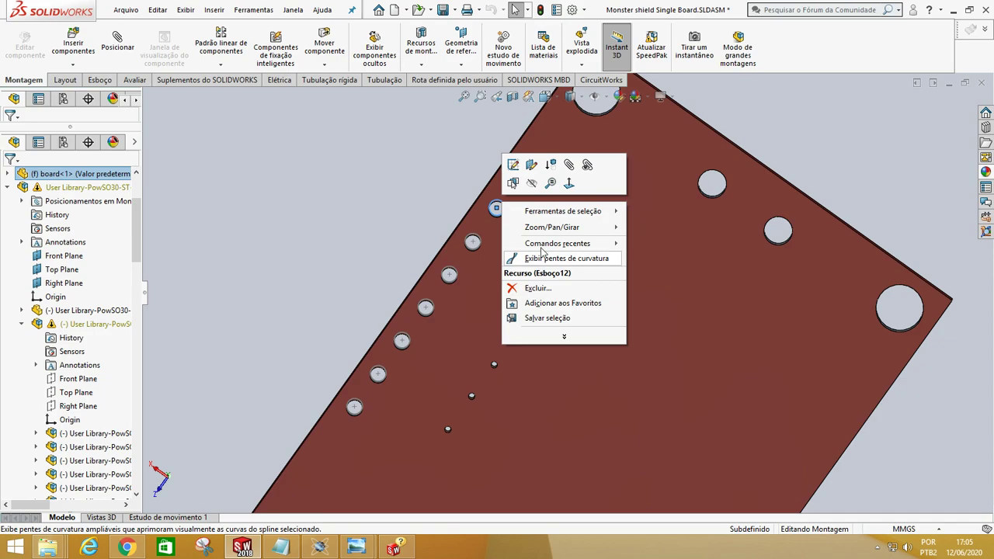
click(534, 184)
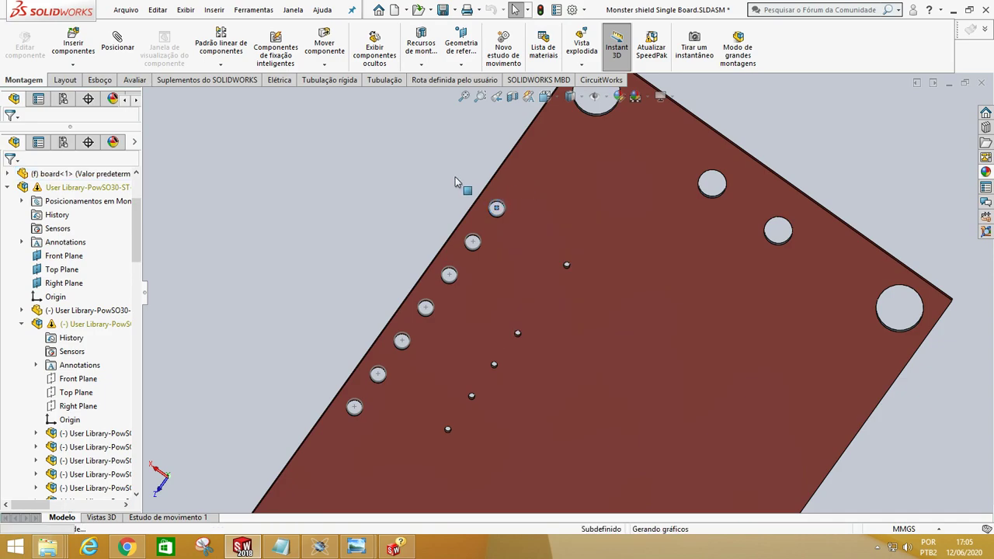
Step: Inspect the component side of the single Monster Shield assembly, including its driver chip, capacitor and pin holes
middle_drag(422, 231, 615, 296)
scroll(614, 347, up, 4)
middle_drag(614, 347, 619, 309)
scroll(524, 363, down, 4)
scroll(525, 363, up, 2)
middle_drag(515, 348, 529, 320)
scroll(540, 350, down, 2)
scroll(540, 351, up, 2)
scroll(543, 395, up, 2)
scroll(529, 318, down, 3)
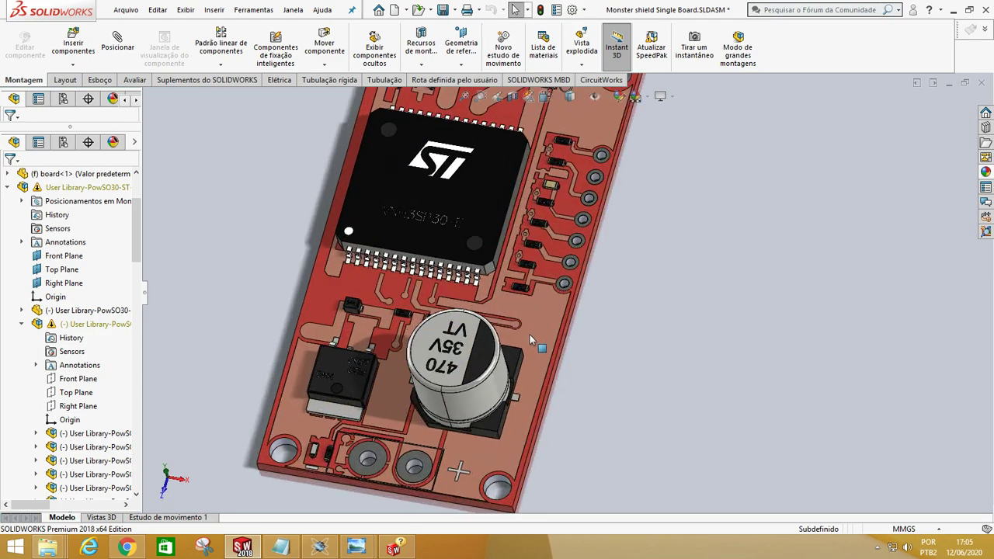
scroll(528, 334, up, 2)
scroll(660, 369, up, 2)
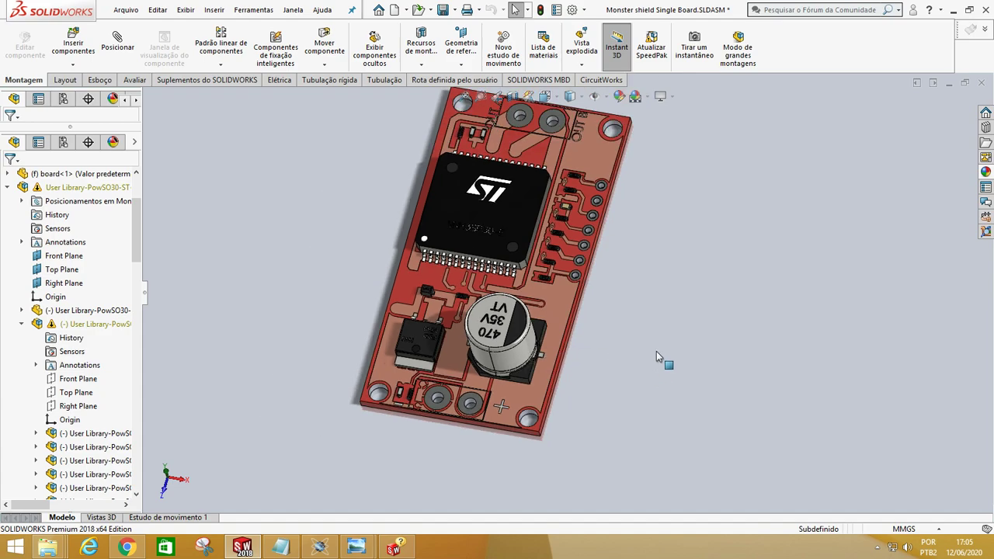
scroll(621, 327, up, 1)
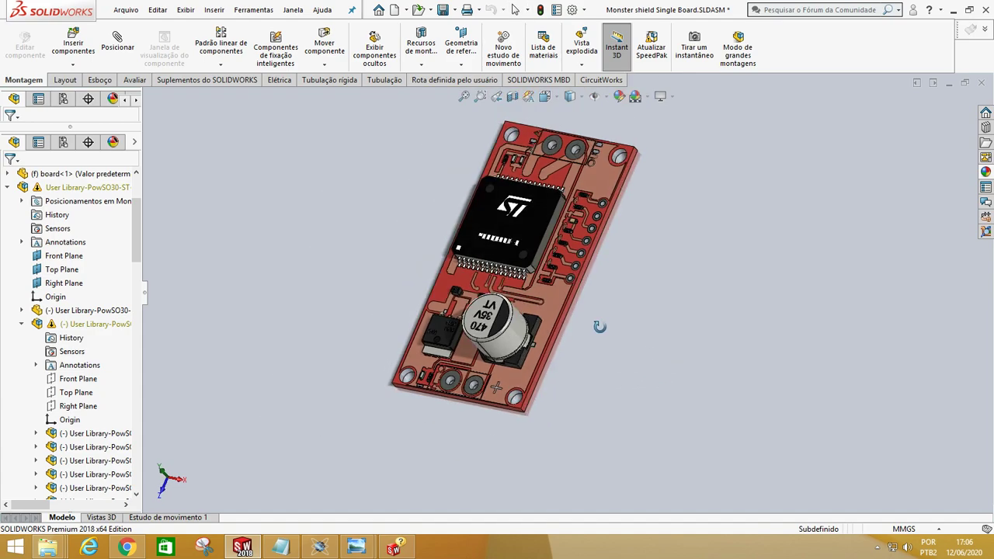
scroll(598, 326, down, 3)
scroll(565, 310, up, 1)
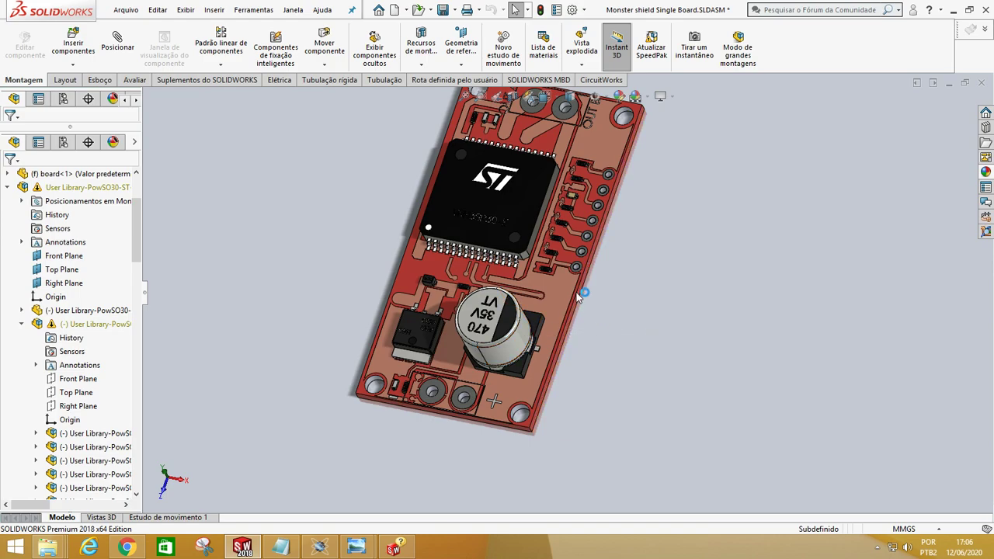
Step: Examine the driver chip marking, small resistors and pin holes along the edge of the single Monster Shield board
scroll(574, 283, down, 6)
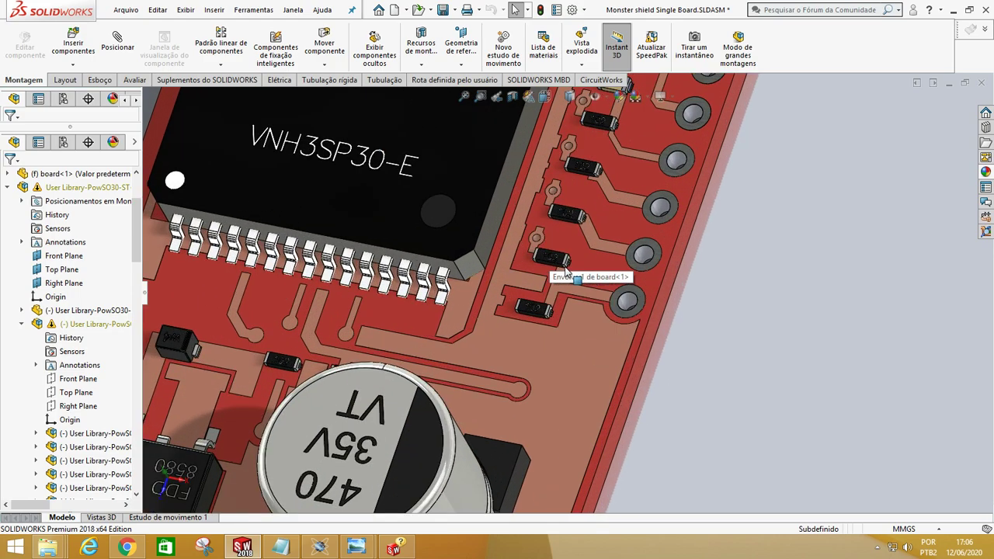
scroll(566, 272, up, 6)
scroll(542, 364, down, 2)
scroll(543, 359, up, 4)
scroll(633, 357, down, 2)
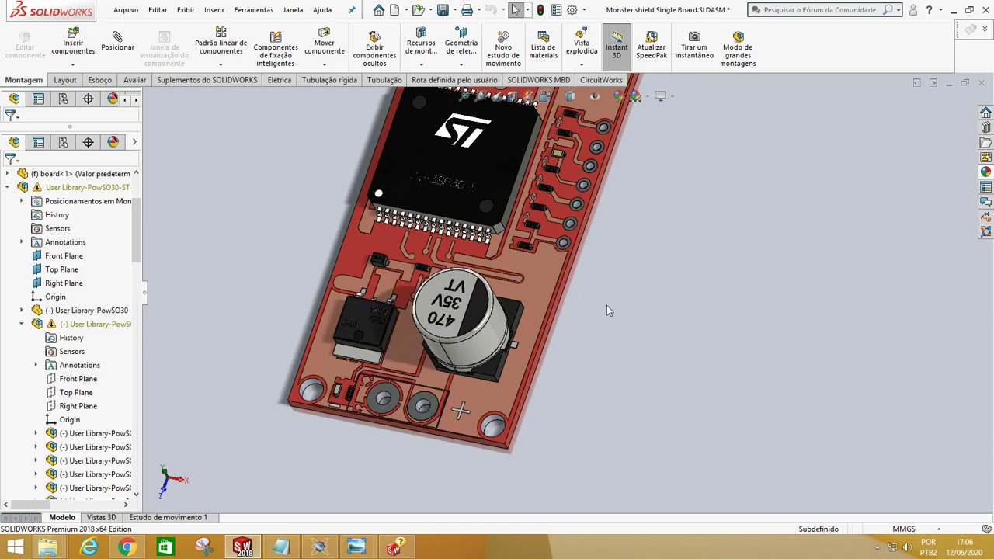
scroll(610, 308, up, 2)
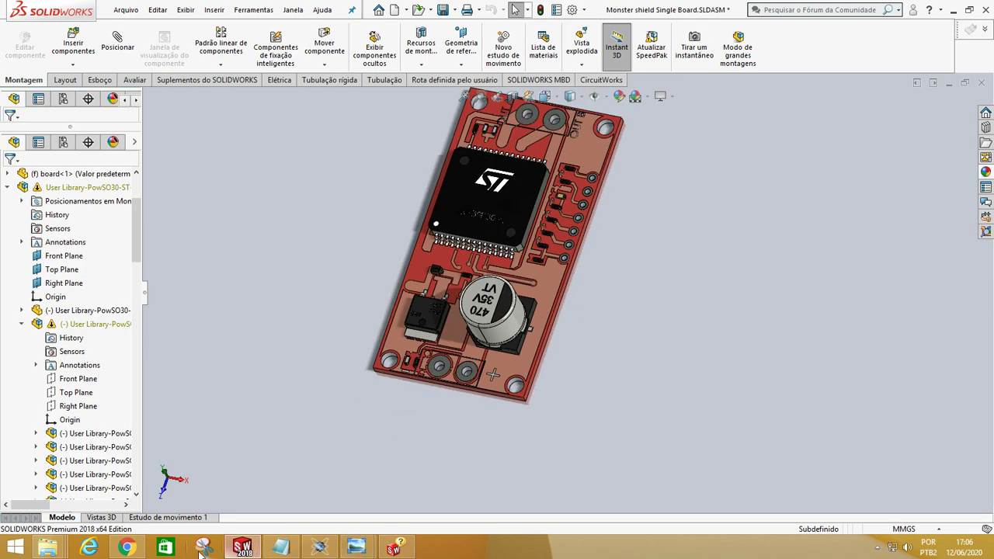
Step: Switch to Chrome and review the description and file list of GrabCAD's Monster Moto Shield model by CDMX Electronica
click(127, 547)
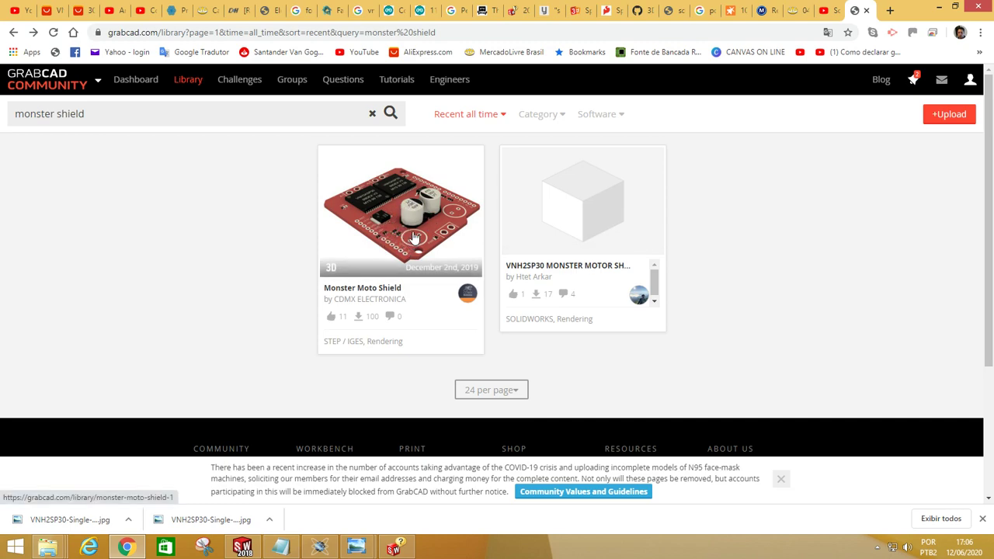
click(414, 237)
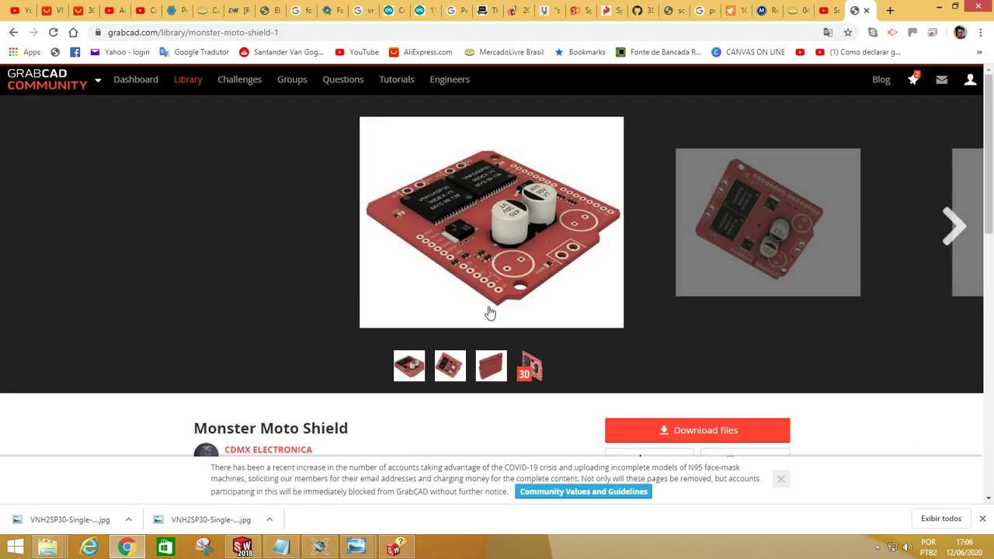
scroll(490, 312, down, 5)
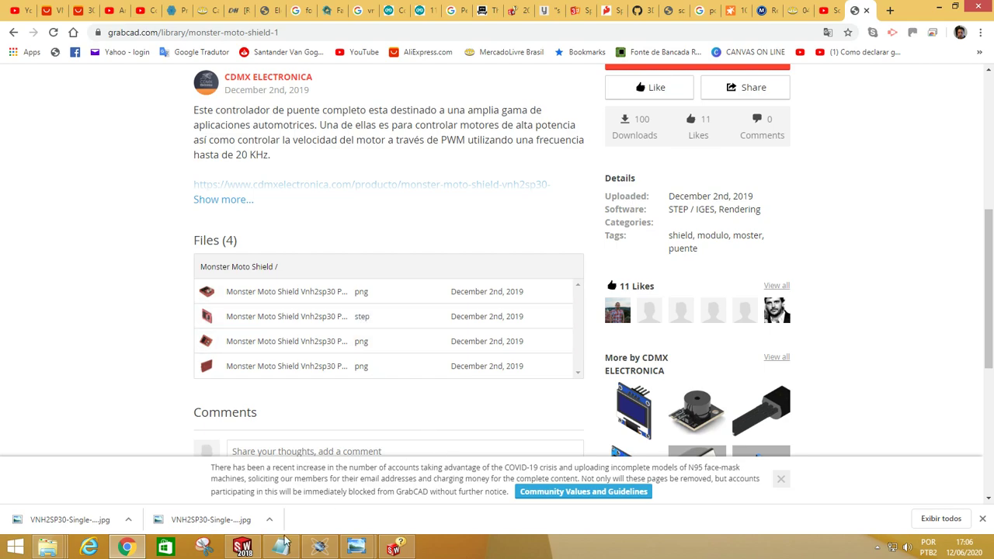
Step: Switch to SOLIDWORKS and open Monster Moto Shield Vnh2sp30 Puente H v46.step from the monster-moto-shield-1.snapshot.1 folder
click(243, 547)
click(126, 10)
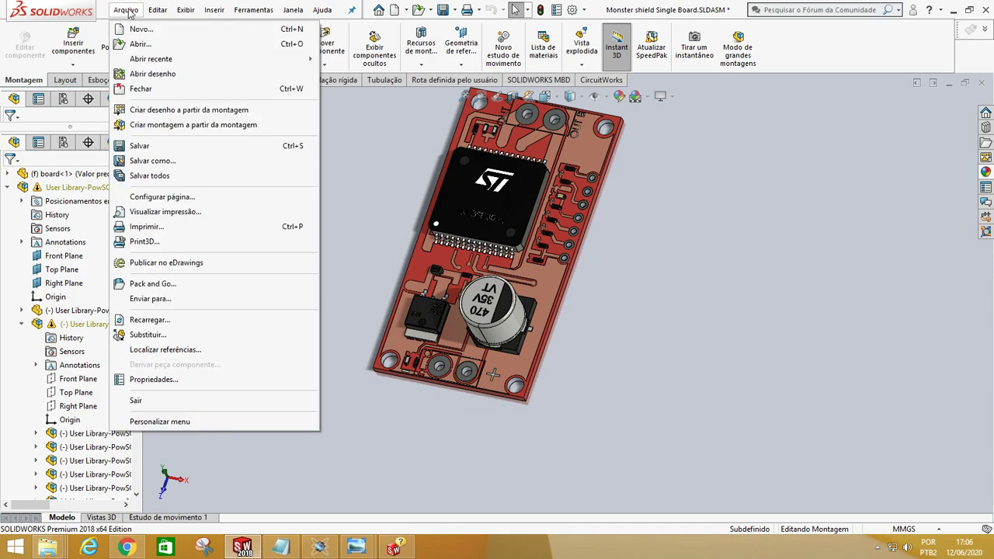
click(145, 46)
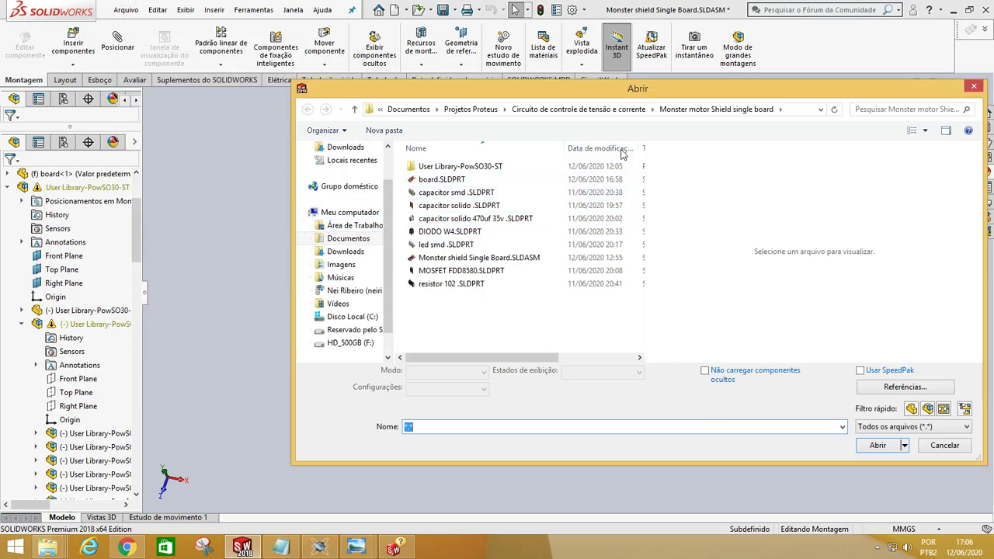
click(606, 113)
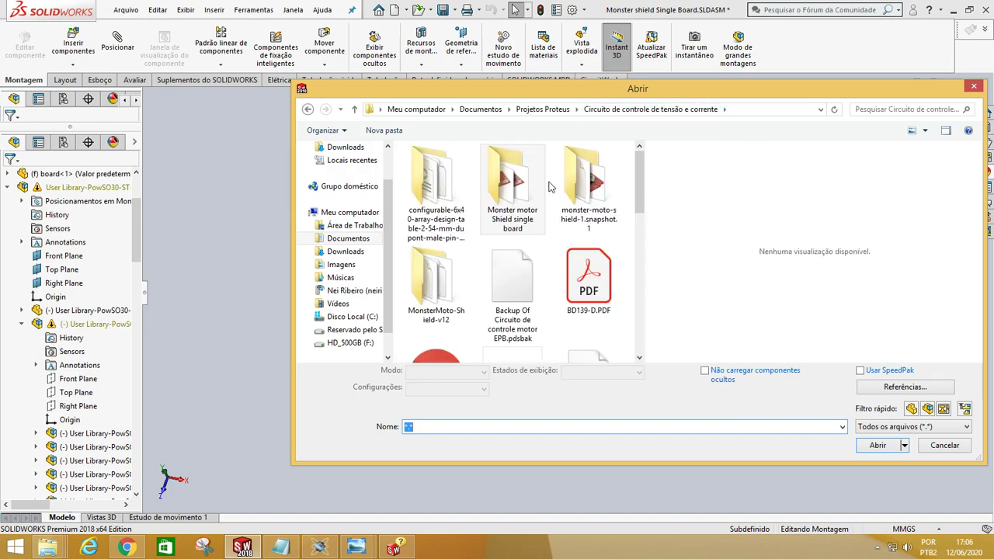
double_click(591, 190)
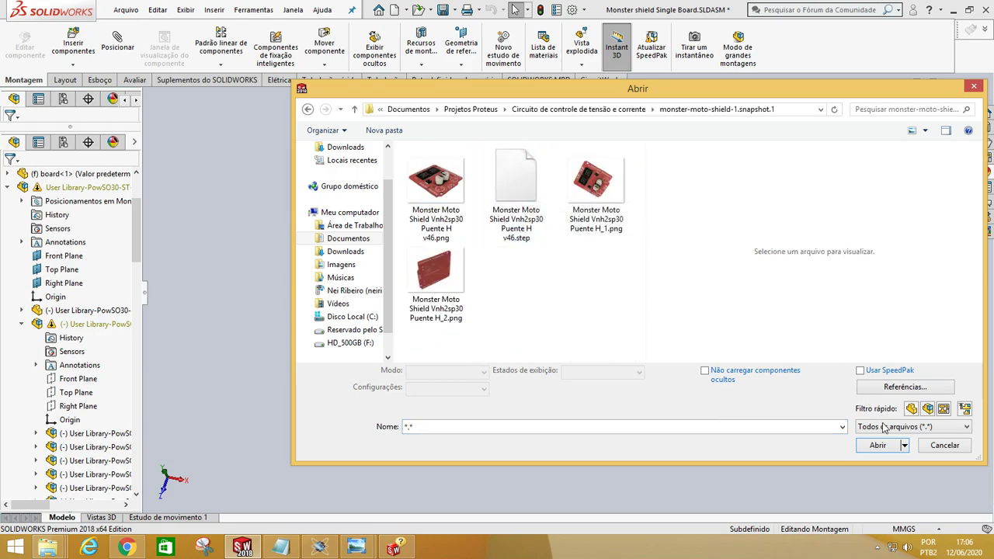
click(529, 179)
click(876, 431)
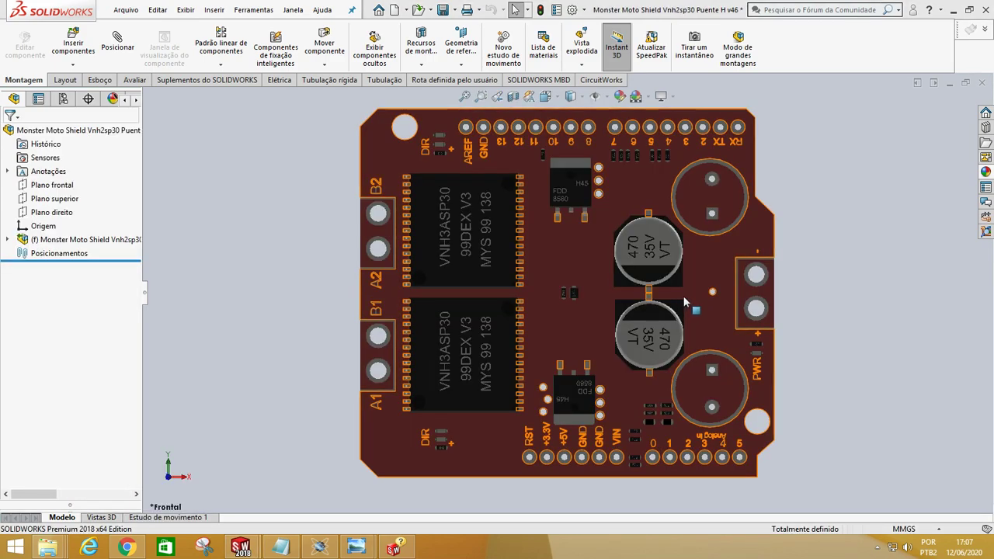
Step: Inspect the imported dual-channel Monster Moto Shield, including its two driver chips, capacitors and pin labels
scroll(698, 286, up, 2)
scroll(699, 285, down, 2)
middle_drag(726, 316, 563, 299)
scroll(512, 273, up, 2)
scroll(512, 273, down, 4)
scroll(512, 274, up, 2)
middle_drag(519, 277, 618, 312)
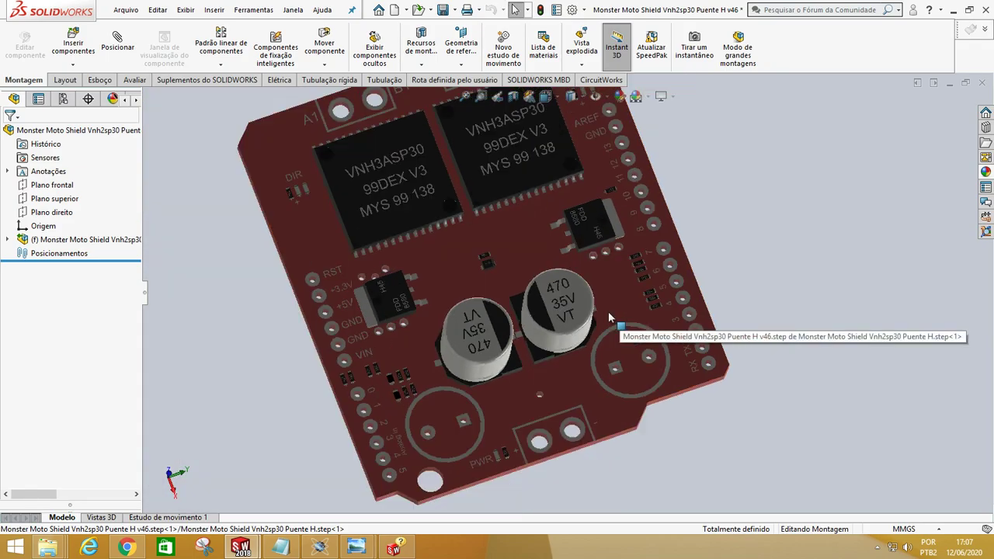
scroll(591, 305, down, 3)
scroll(606, 267, up, 3)
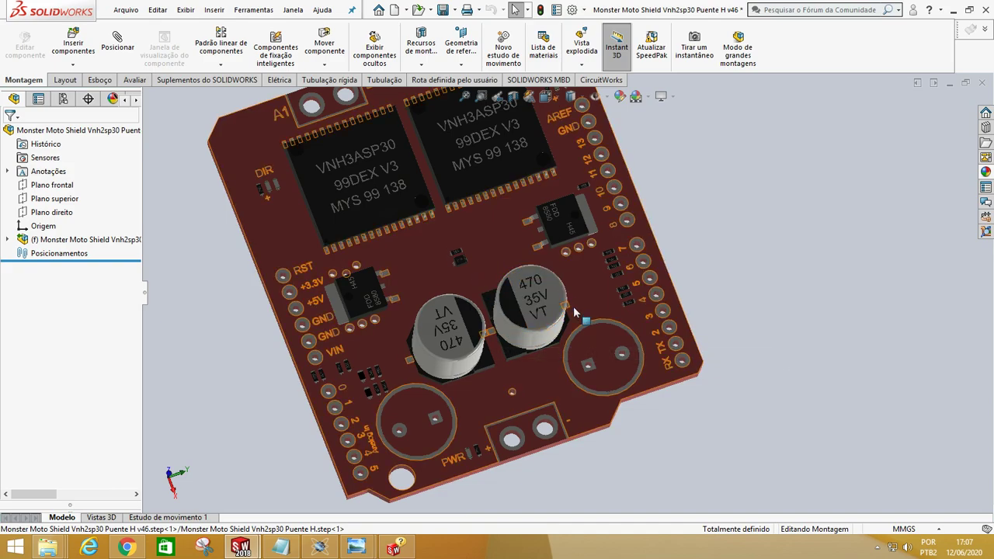
scroll(532, 260, up, 3)
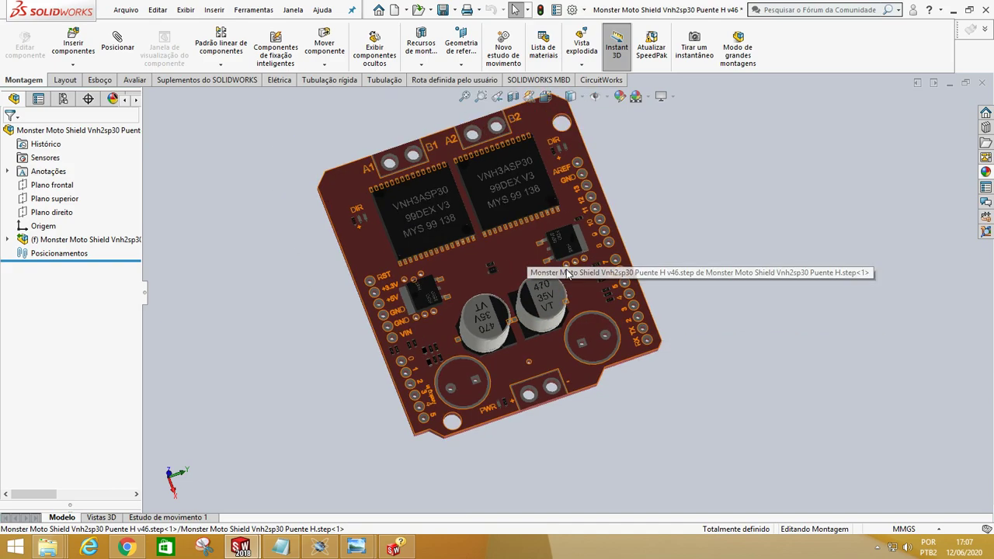
scroll(532, 251, down, 3)
scroll(521, 243, up, 3)
scroll(516, 236, down, 2)
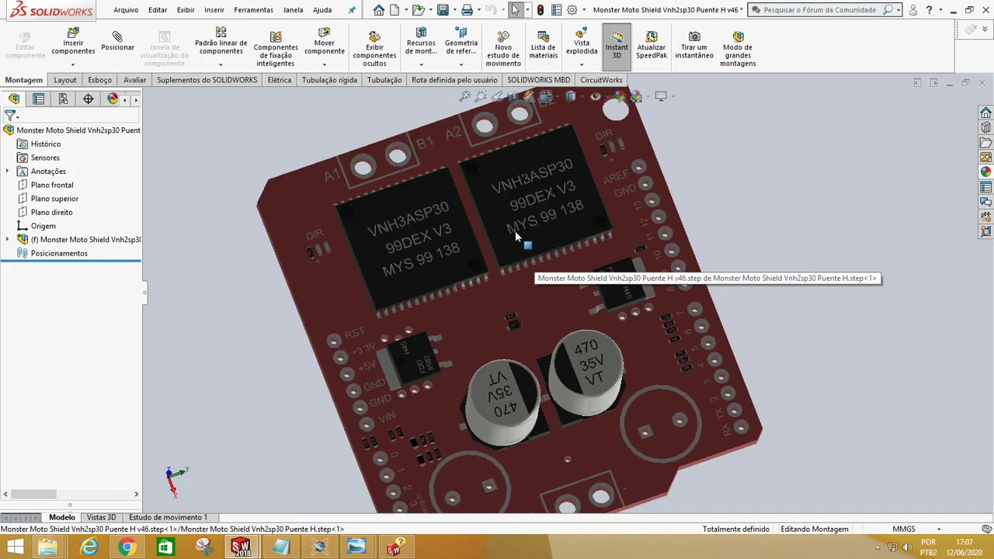
scroll(528, 239, up, 2)
scroll(561, 302, down, 1)
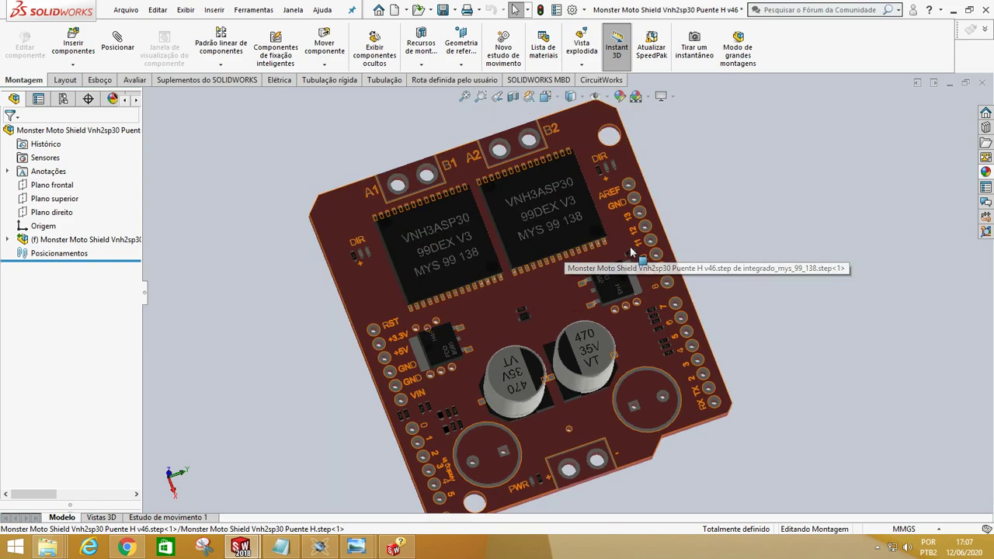
scroll(556, 285, down, 3)
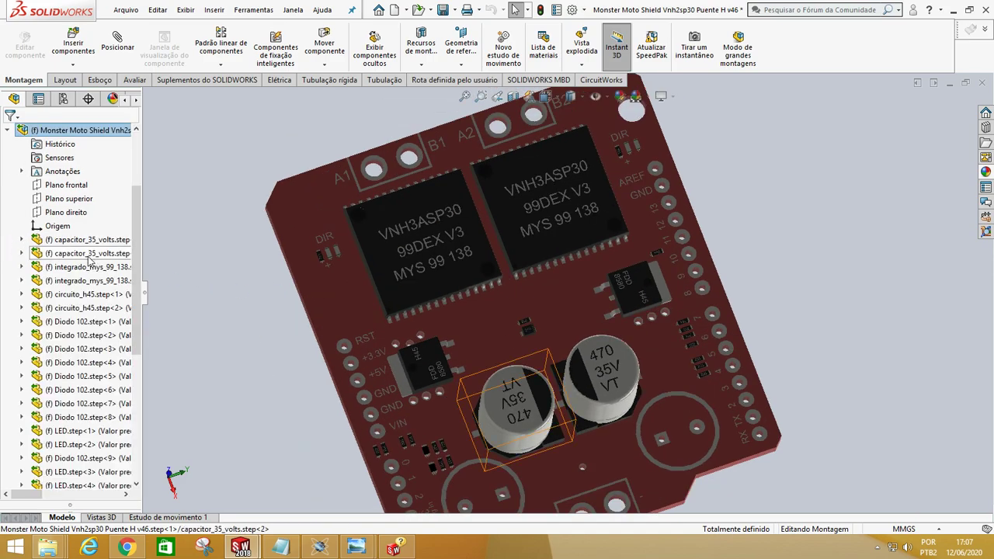
Step: Check the options for the second capacitor_35_volts component and look through the imported shield's component list
click(91, 259)
right_click(93, 253)
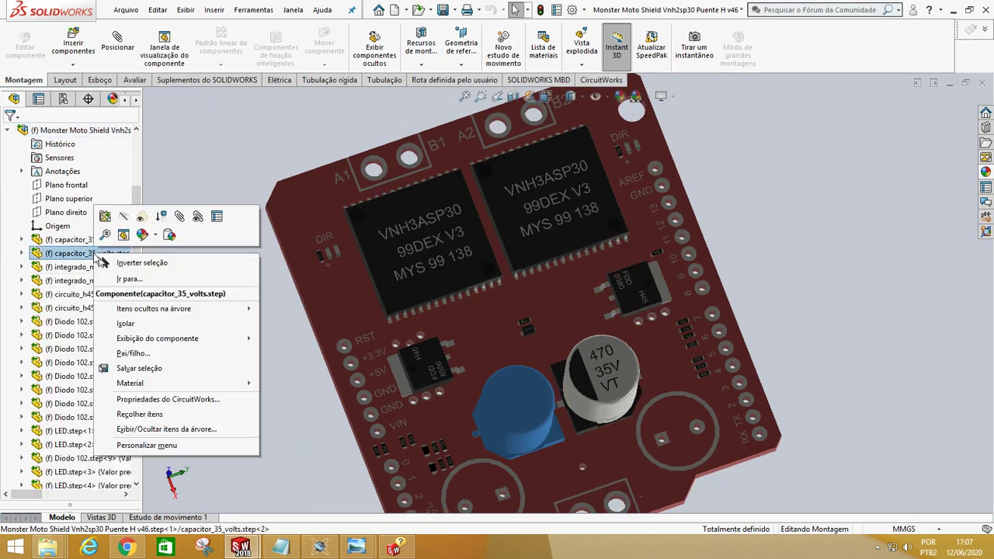
click(175, 375)
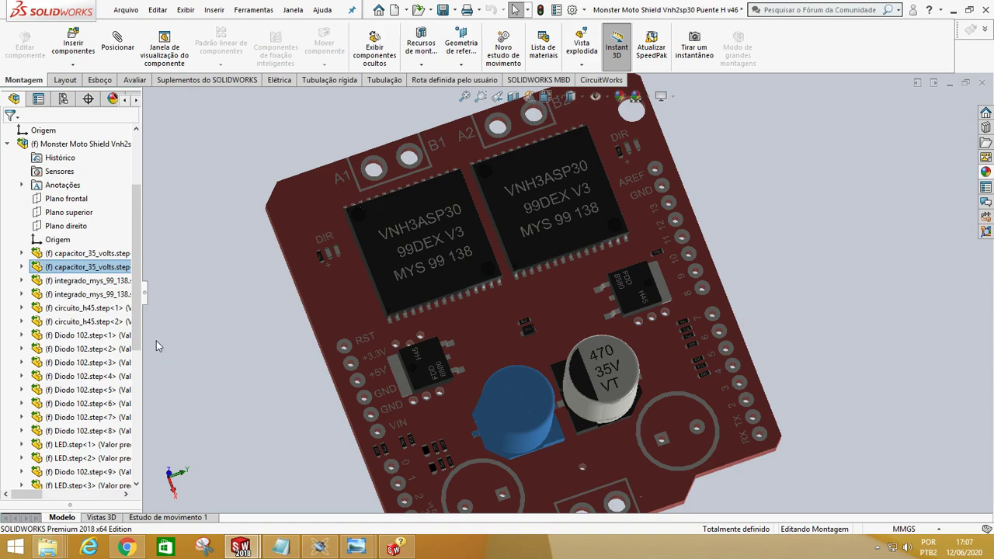
drag(136, 266, 140, 412)
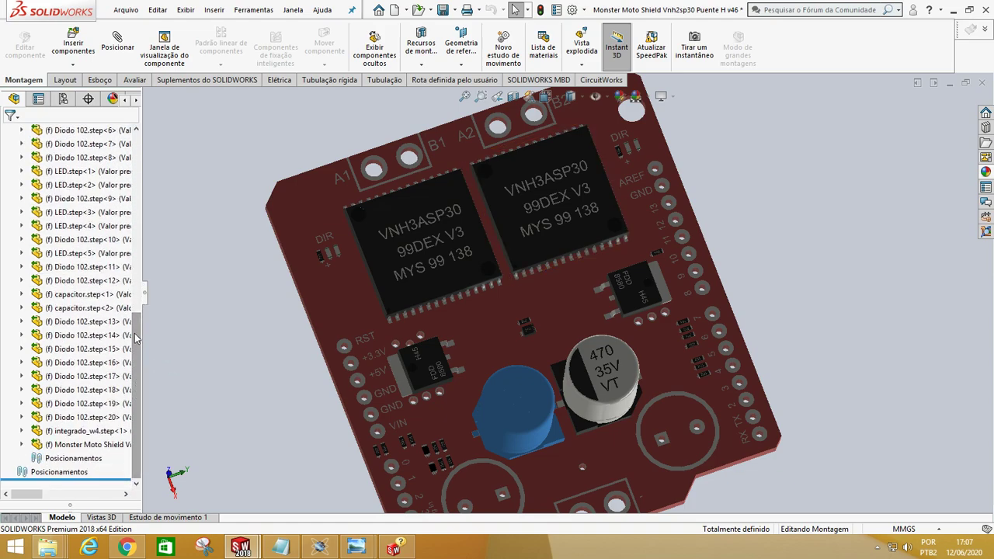
scroll(140, 340, up, 1)
click(210, 305)
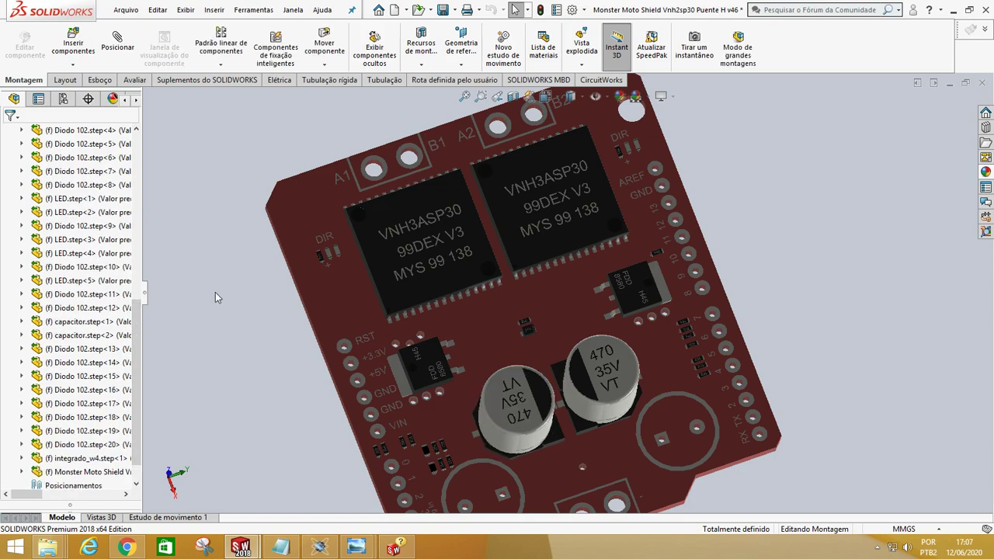
Step: Select a 35 V capacitor on the board and the LED.step<4> component to identify them, and clear the selection
scroll(216, 291, up, 2)
scroll(654, 373, down, 4)
scroll(472, 343, up, 3)
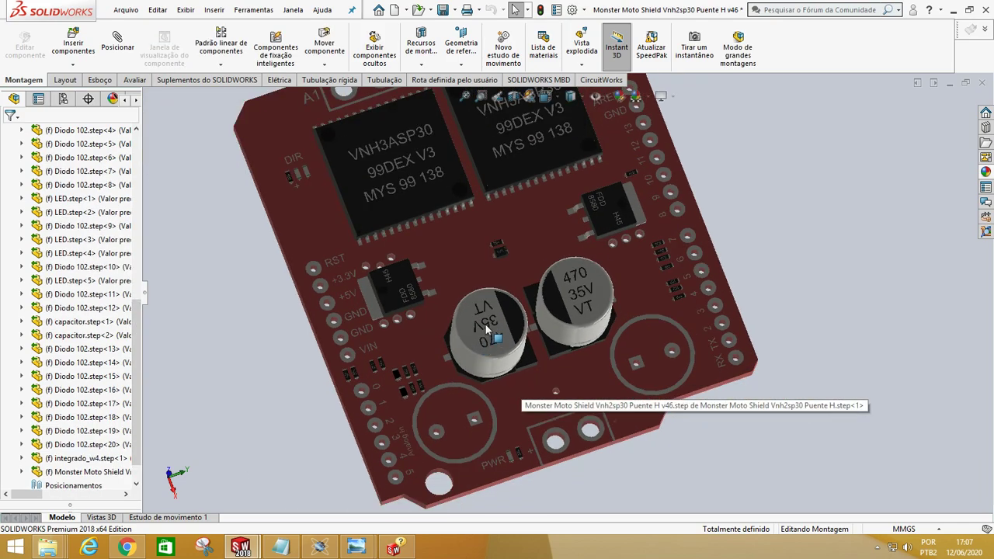
click(473, 346)
click(87, 253)
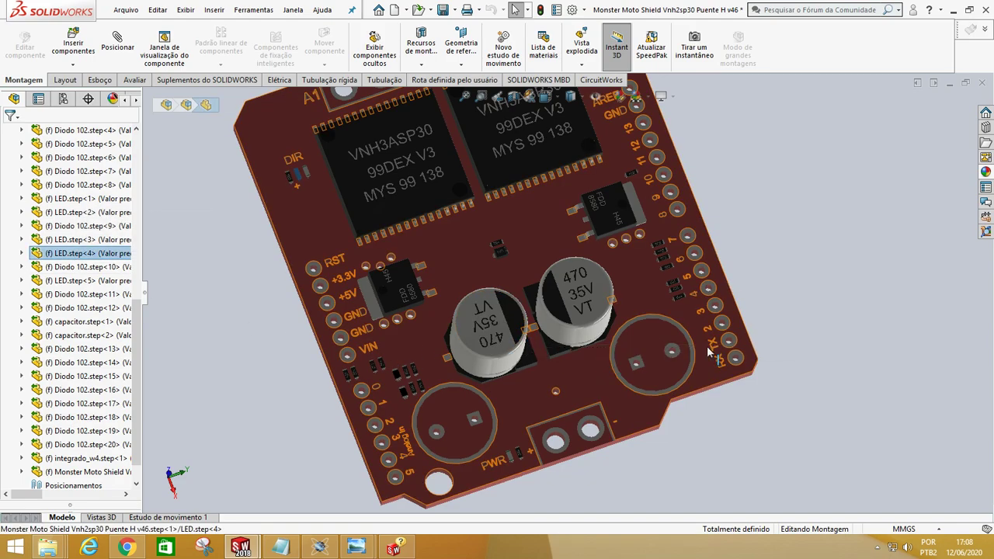
click(798, 273)
Step: Examine the complete dual-channel shield from a tilted angle and review the start of its component tree
scroll(767, 285, up, 3)
scroll(621, 271, down, 4)
scroll(621, 272, up, 4)
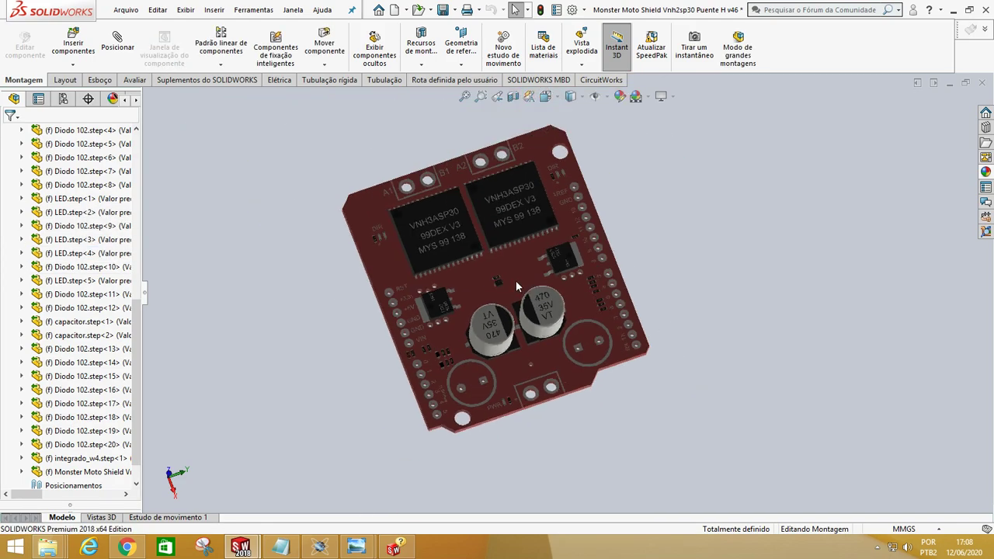
middle_drag(616, 321, 576, 403)
scroll(513, 303, down, 3)
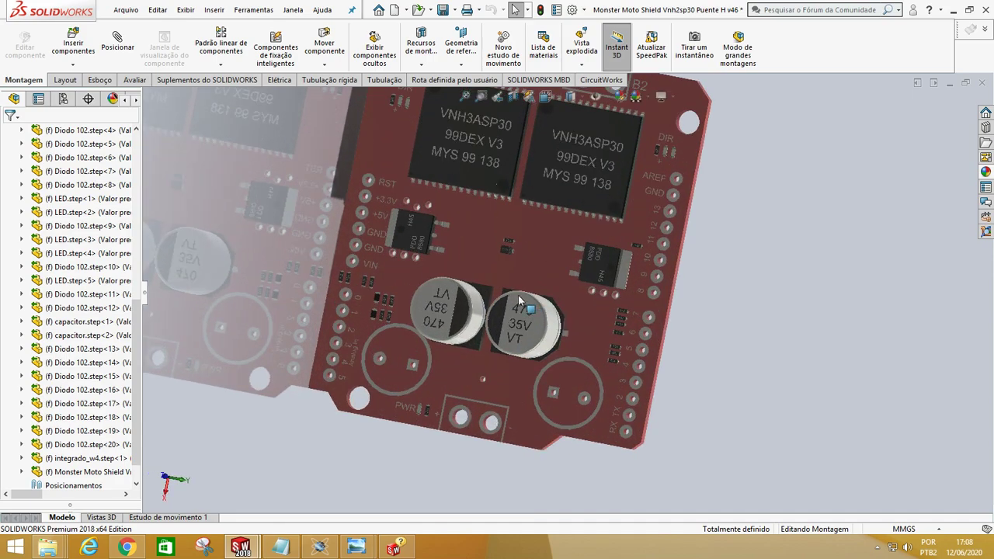
scroll(513, 303, up, 2)
scroll(513, 303, down, 4)
scroll(512, 303, up, 4)
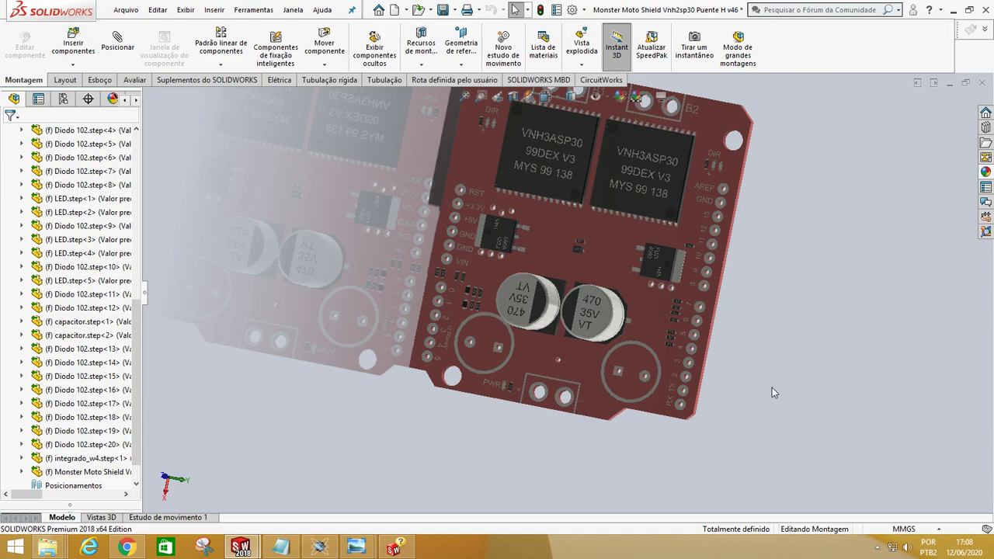
scroll(765, 383, up, 3)
scroll(698, 350, down, 5)
scroll(505, 278, up, 4)
scroll(453, 260, up, 3)
middle_drag(486, 265, 488, 252)
scroll(488, 257, down, 3)
scroll(489, 259, up, 3)
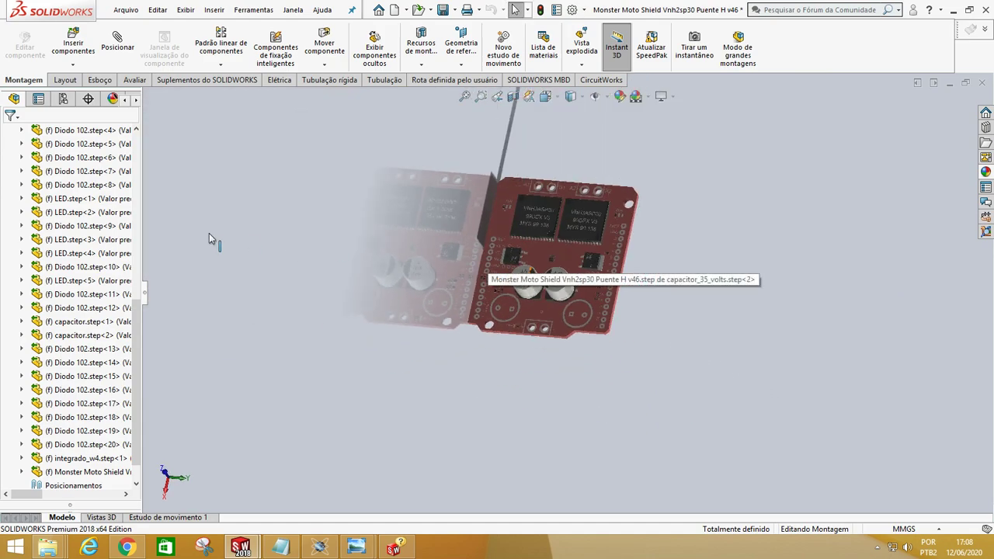
drag(139, 347, 140, 180)
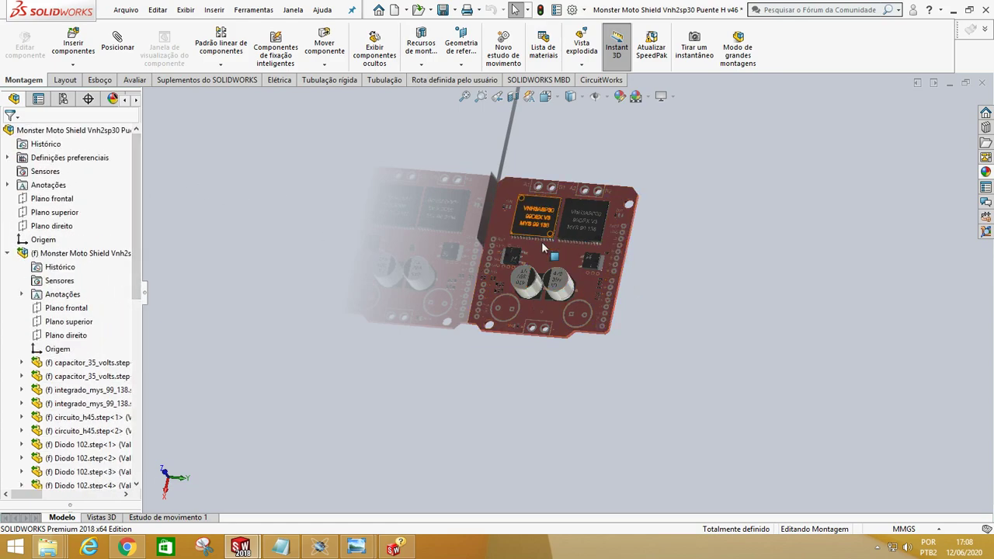
scroll(575, 280, down, 4)
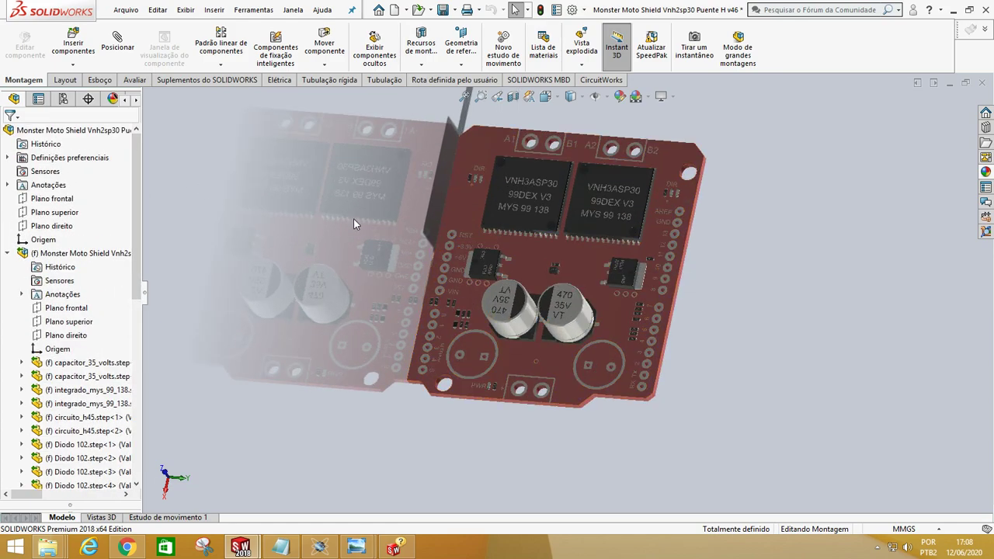
Step: Save the dual-channel shield assembly as a Part file including all components in the monster-moto-shield-1.snapshot.1 folder
click(126, 9)
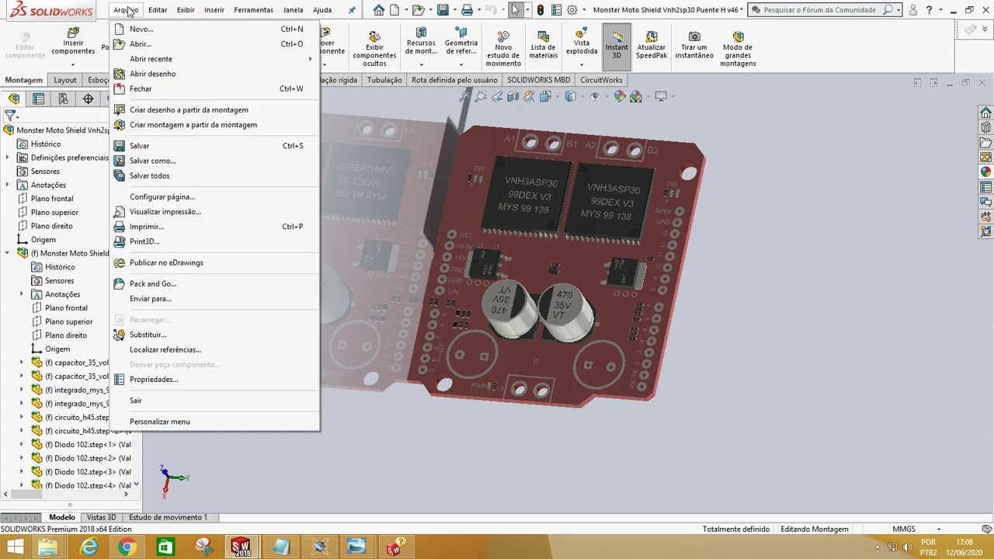
click(167, 163)
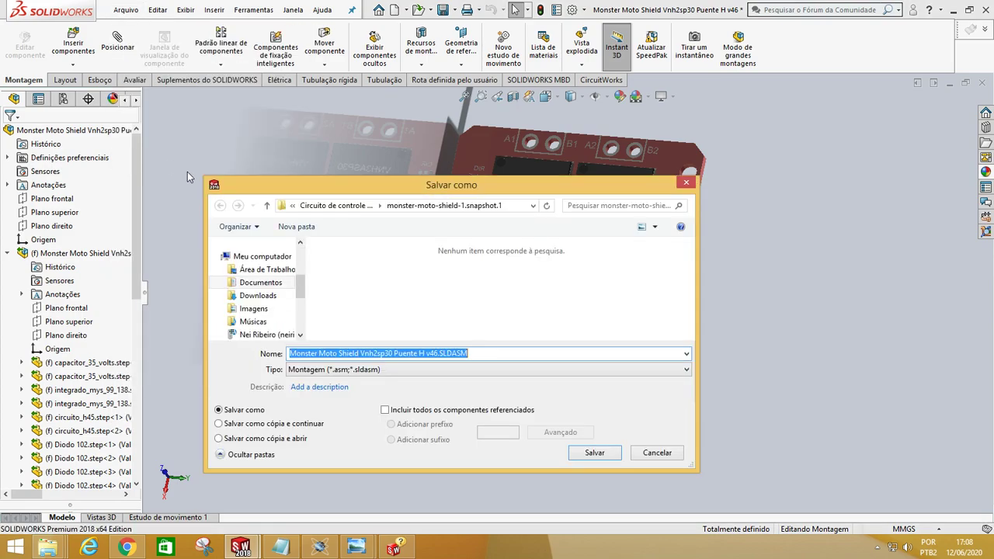
click(339, 206)
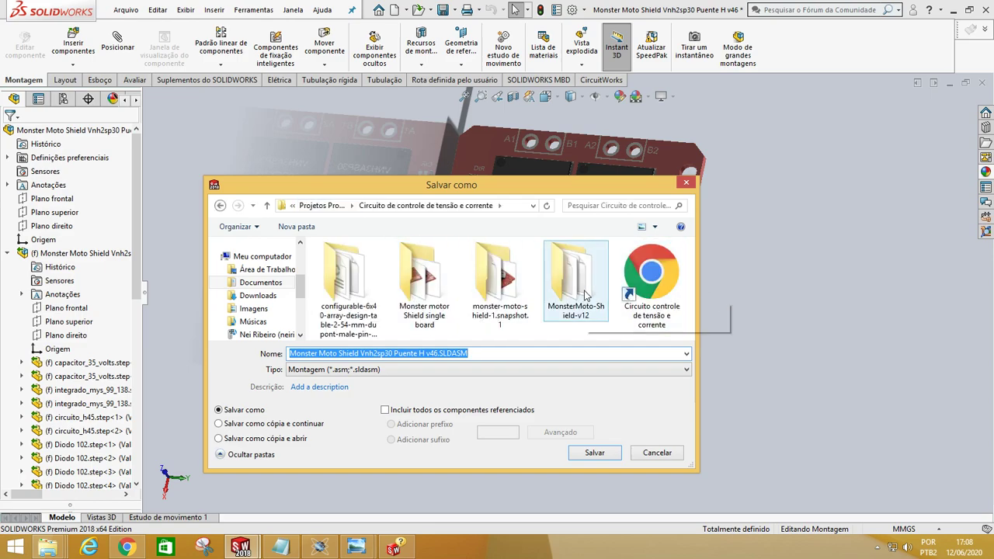
double_click(504, 283)
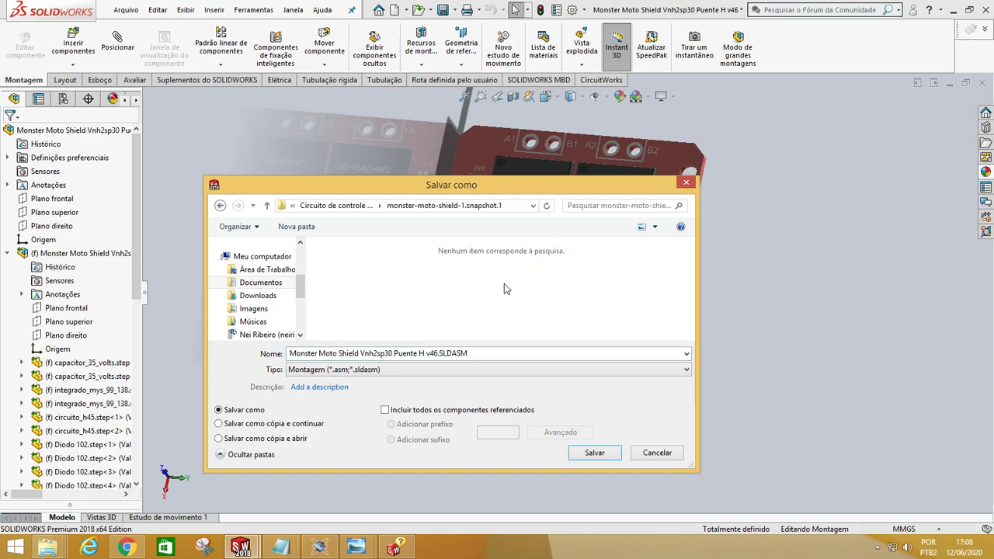
click(600, 370)
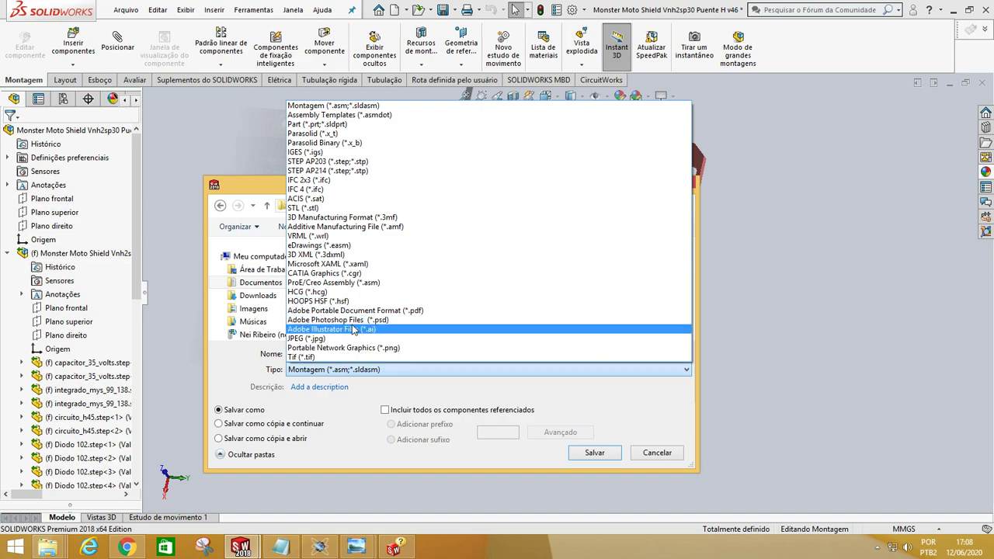
click(319, 127)
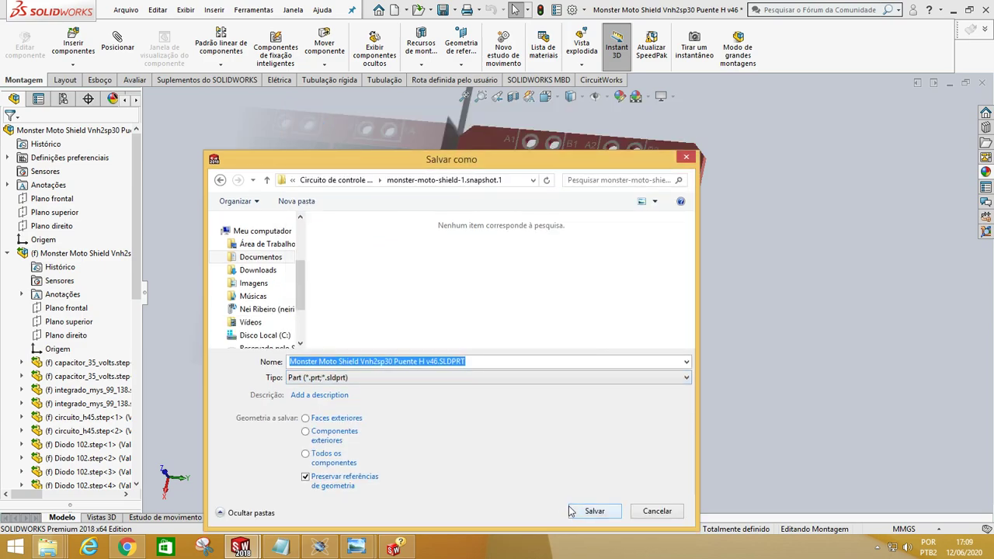
click(307, 456)
click(594, 512)
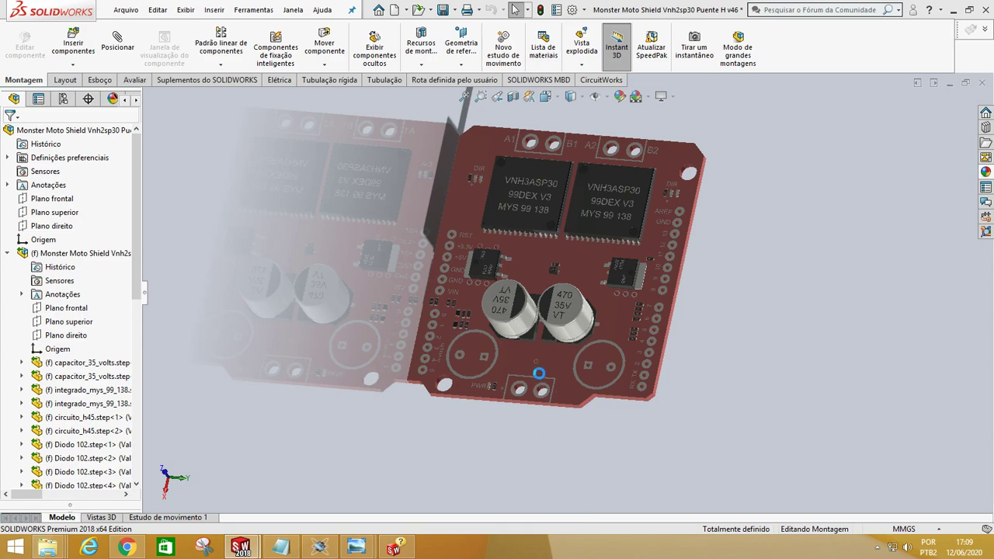
Step: Check the available options for the second capacitor_35_volts component of the dual-channel shield
scroll(538, 373, up, 3)
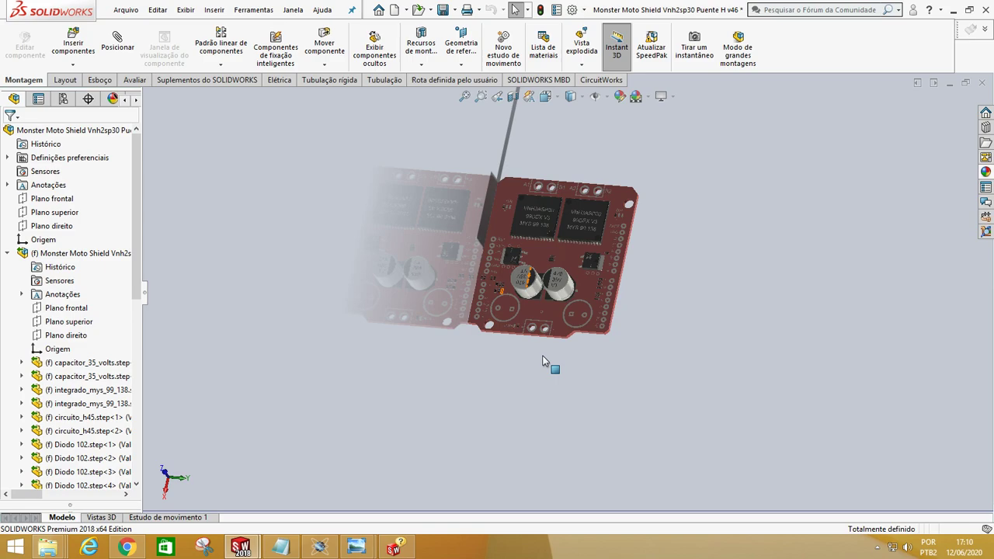
scroll(541, 356, down, 3)
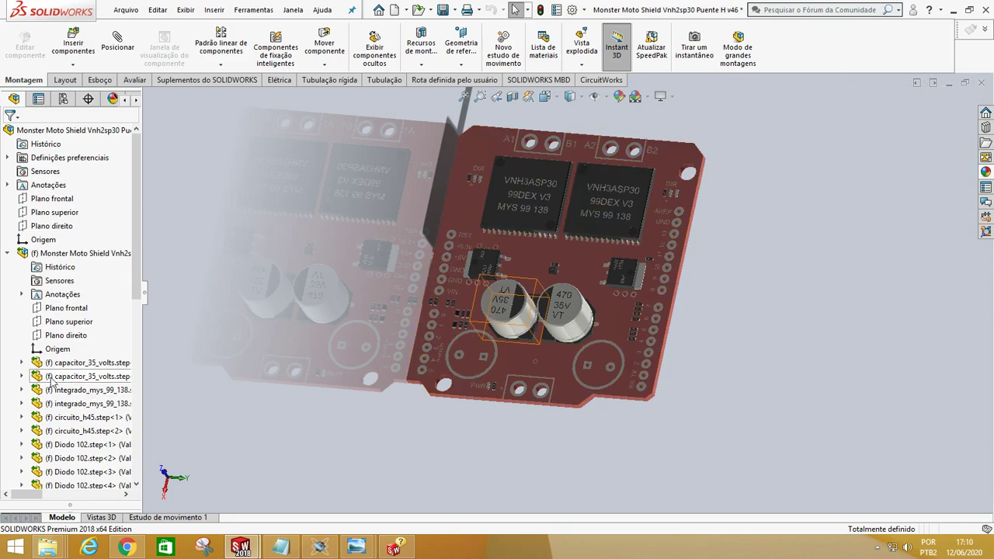
click(78, 376)
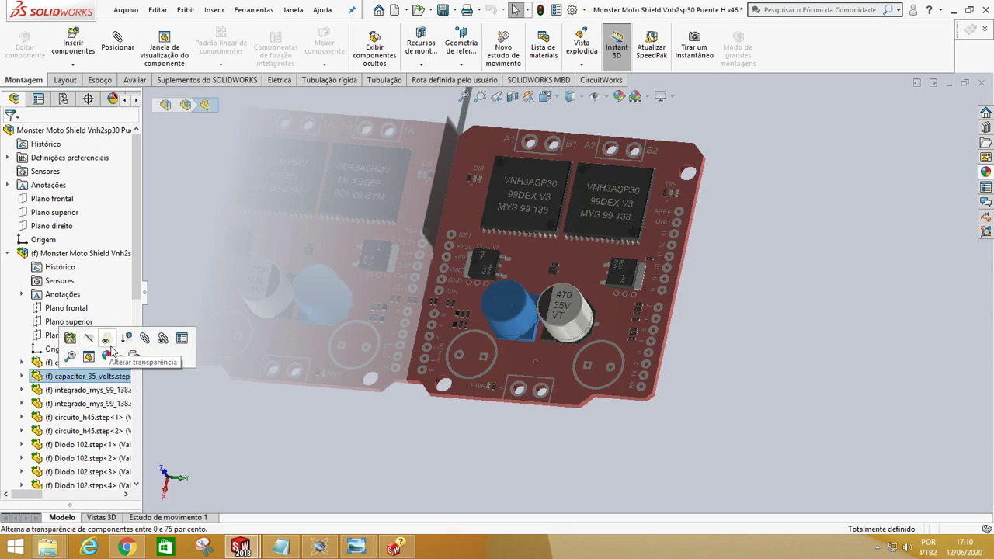
click(377, 405)
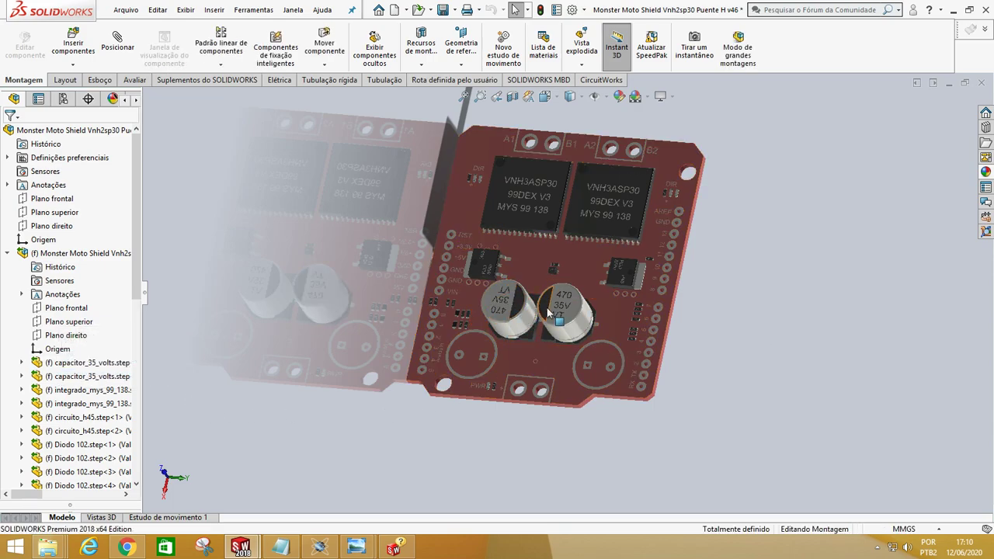
click(65, 378)
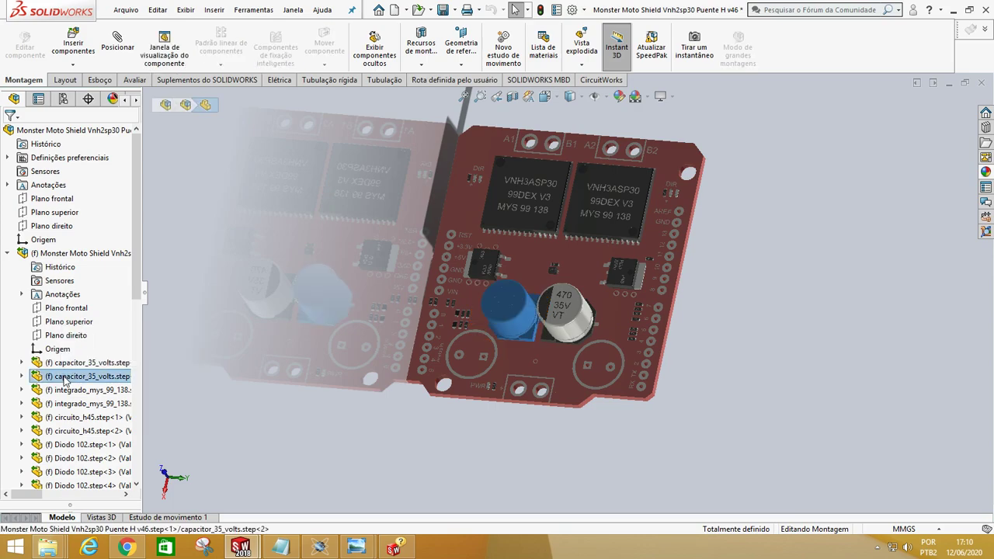
right_click(64, 378)
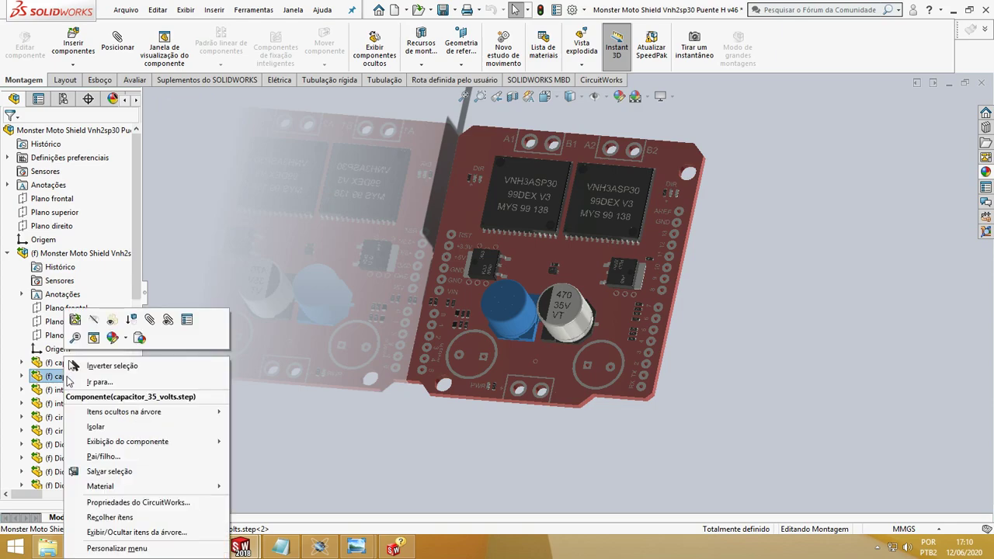
Step: Select the first integrado_mys_99_138 component to identify its driver chip on the board
click(43, 390)
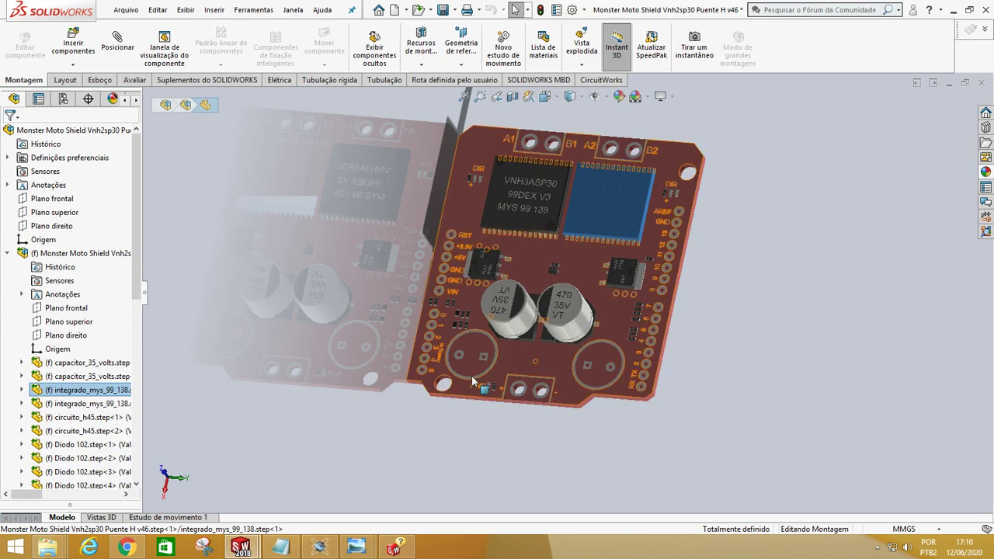
scroll(551, 319, down, 2)
scroll(612, 288, up, 2)
scroll(609, 267, down, 2)
scroll(607, 265, up, 2)
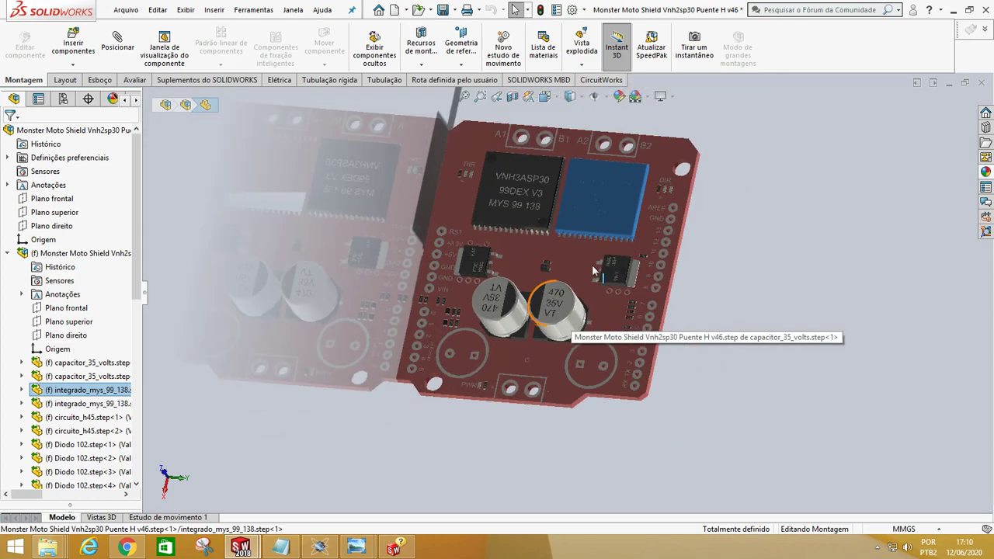
Step: Clear the selection and close the dual-channel shield assembly without saving its modified documents
click(741, 282)
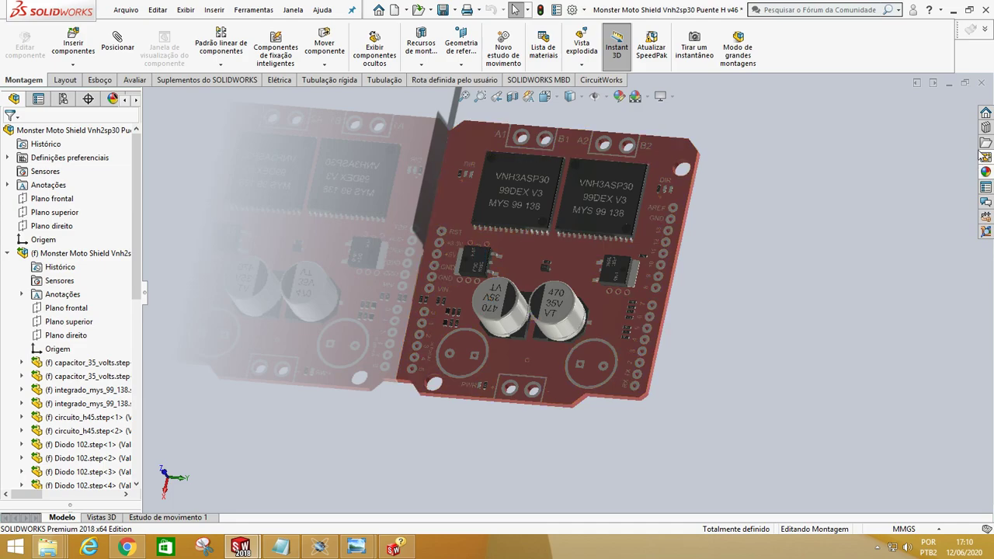
click(983, 83)
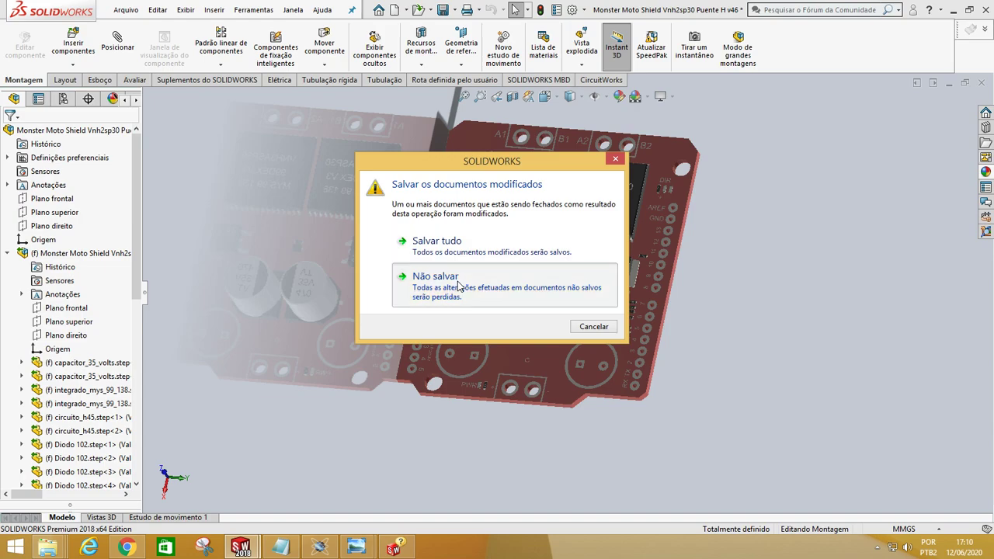
click(459, 278)
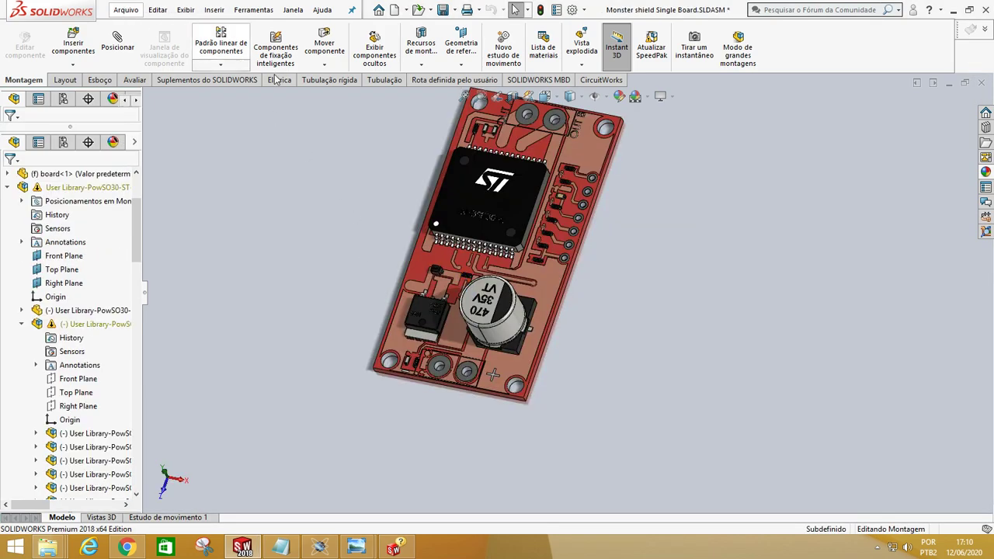
Step: Inspect the VNH3SP30-E driver chip and its surrounding components on the single-channel board
scroll(497, 229, down, 4)
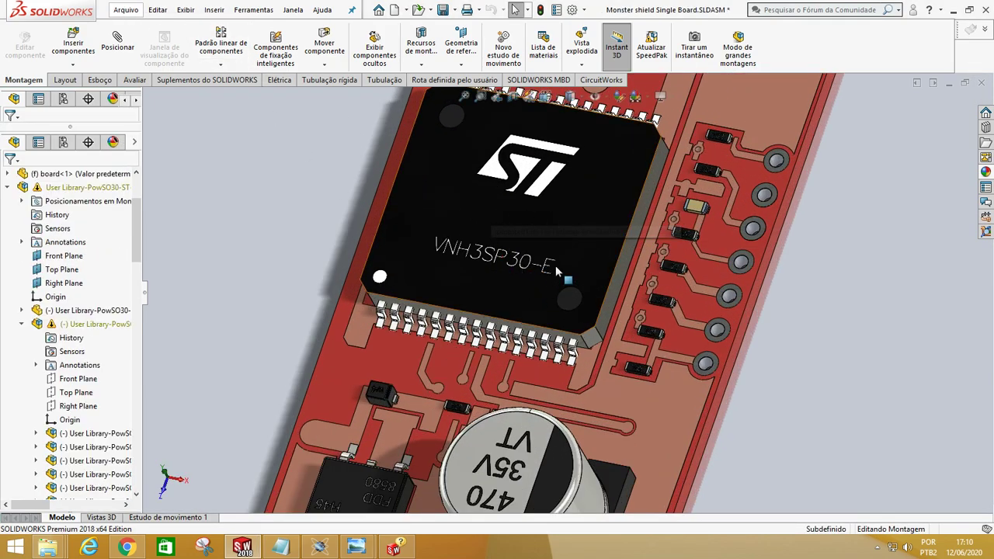
scroll(563, 260, down, 3)
scroll(569, 257, up, 1)
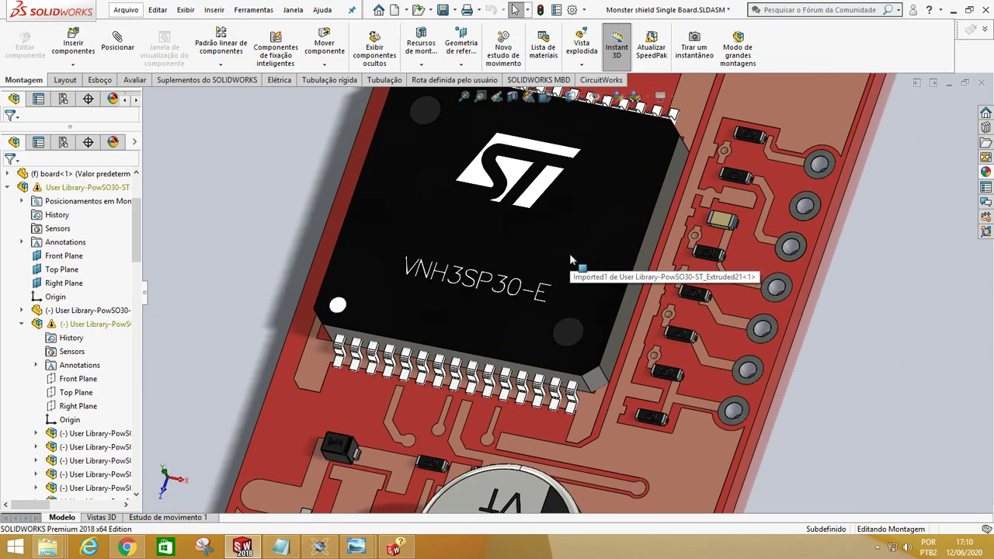
scroll(597, 260, up, 2)
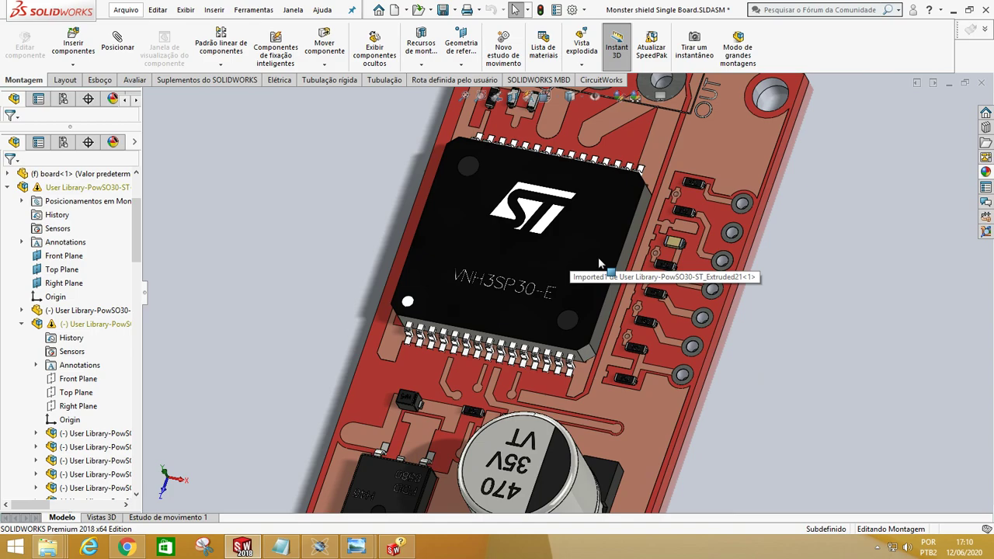
scroll(595, 256, up, 1)
scroll(591, 256, down, 1)
scroll(579, 247, up, 1)
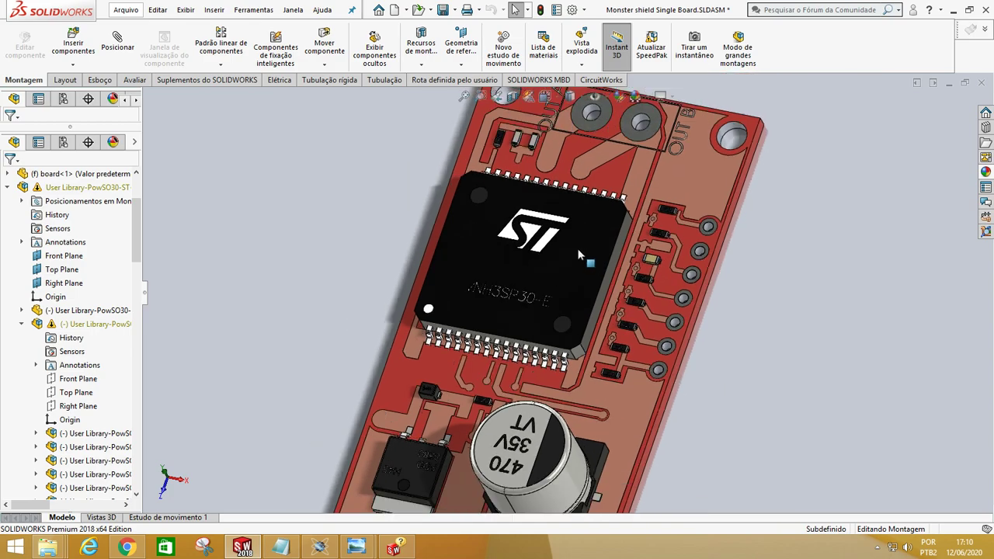
Step: Trace the driver chip subassembly's warning through its nested components to the Imported1 feature and check its error
click(21, 324)
click(22, 324)
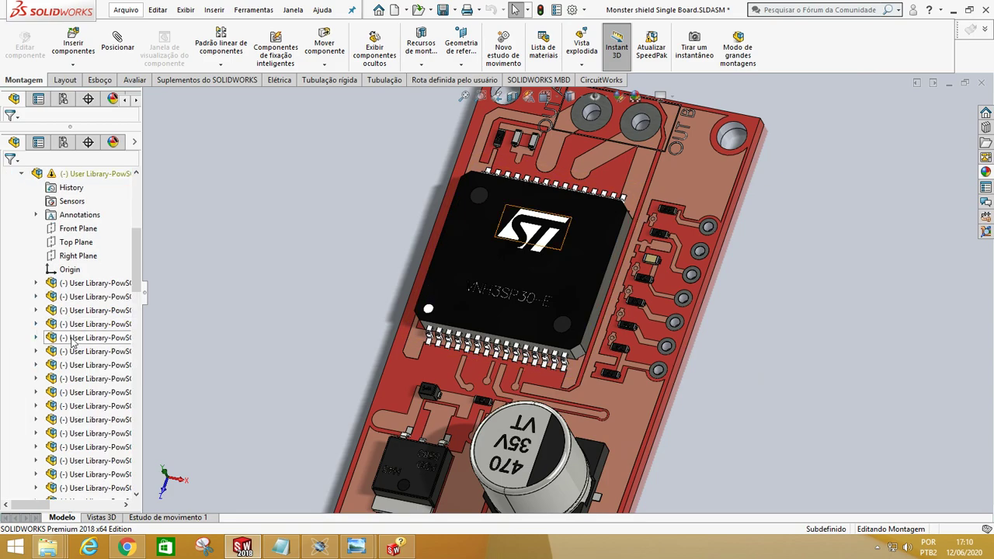
drag(137, 279, 131, 403)
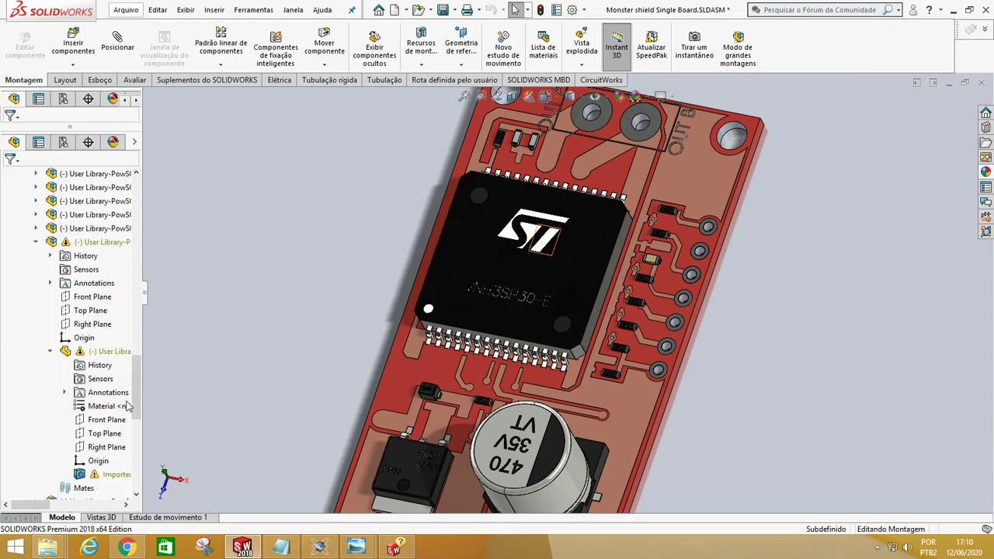
click(110, 475)
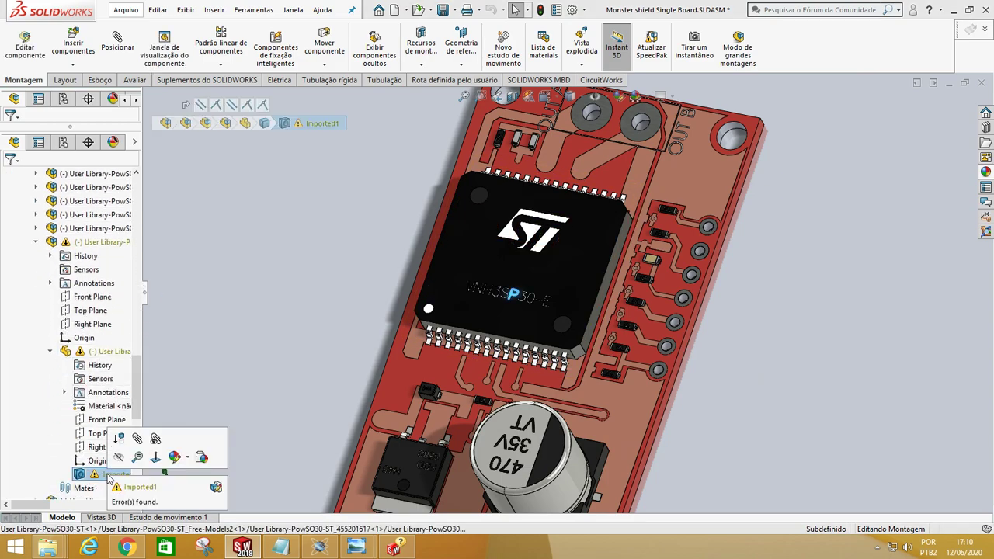
click(97, 245)
click(187, 315)
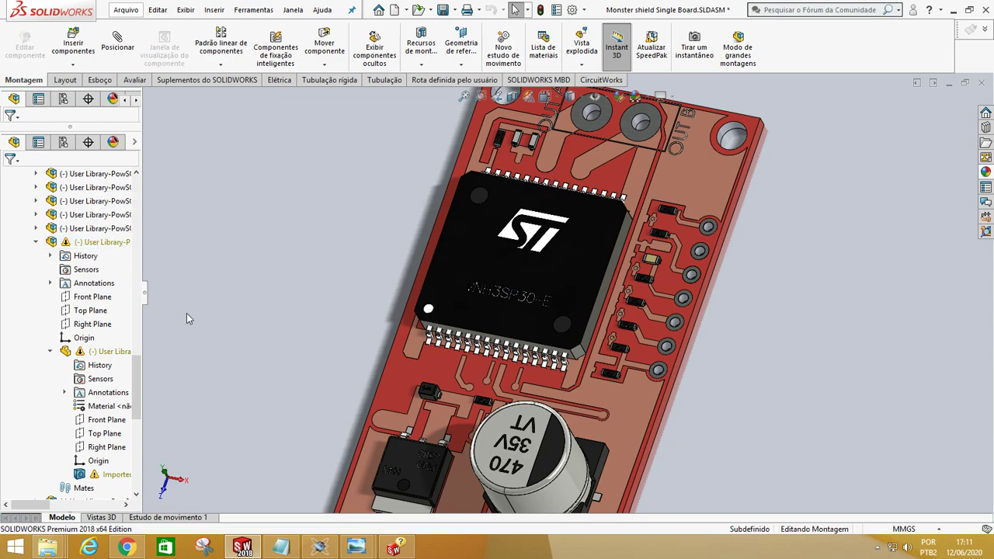
Step: Delete the entire User Library-PowSO30-ST driver chip subassembly from the single-channel board assembly
drag(139, 351, 141, 240)
click(22, 201)
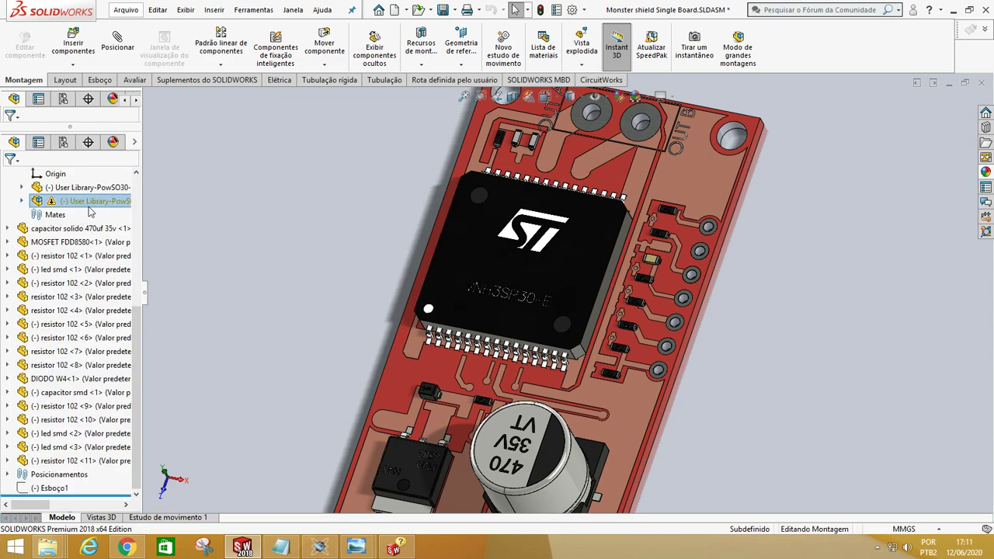
click(97, 201)
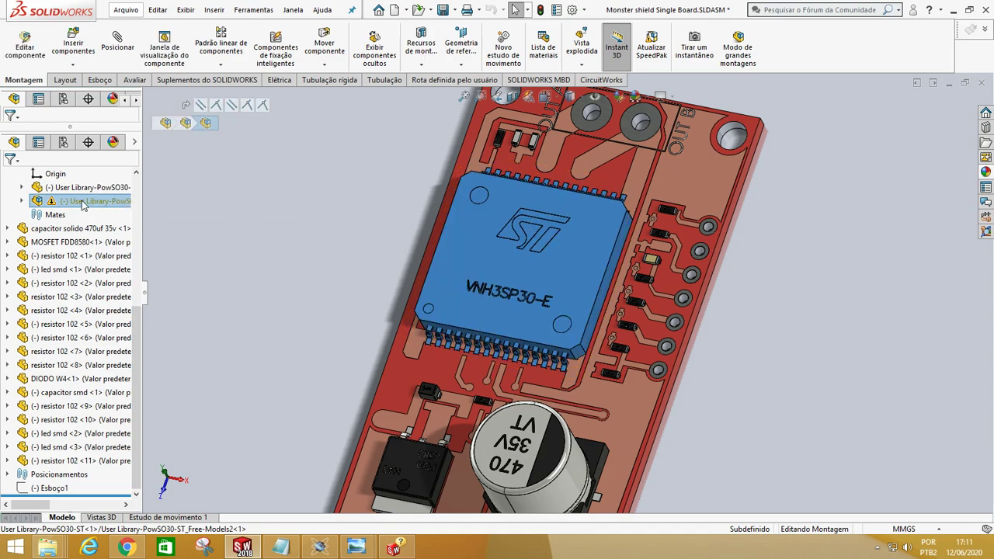
right_click(96, 202)
click(117, 426)
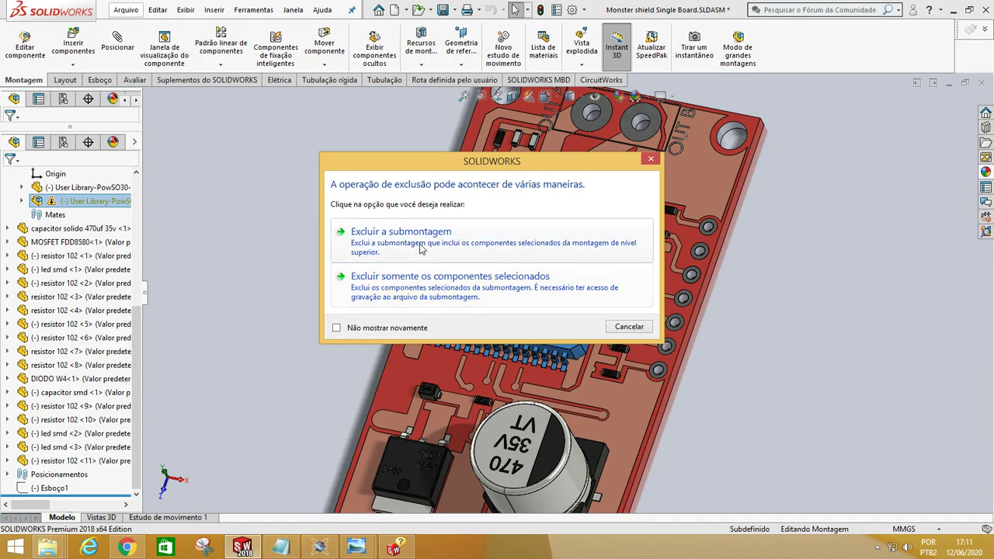
click(420, 245)
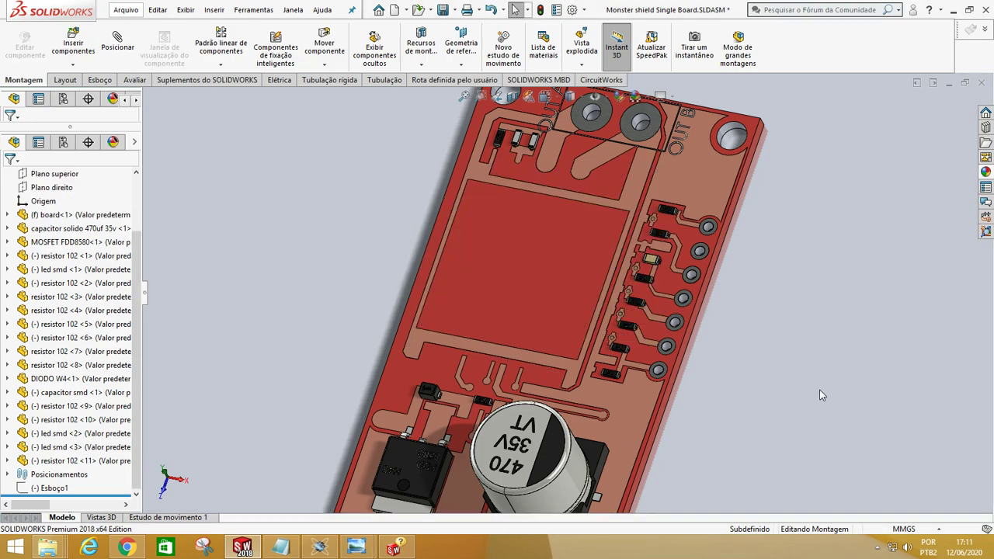
Step: Save the Monster shield Single Board assembly and check the whole board
scroll(528, 280, up, 5)
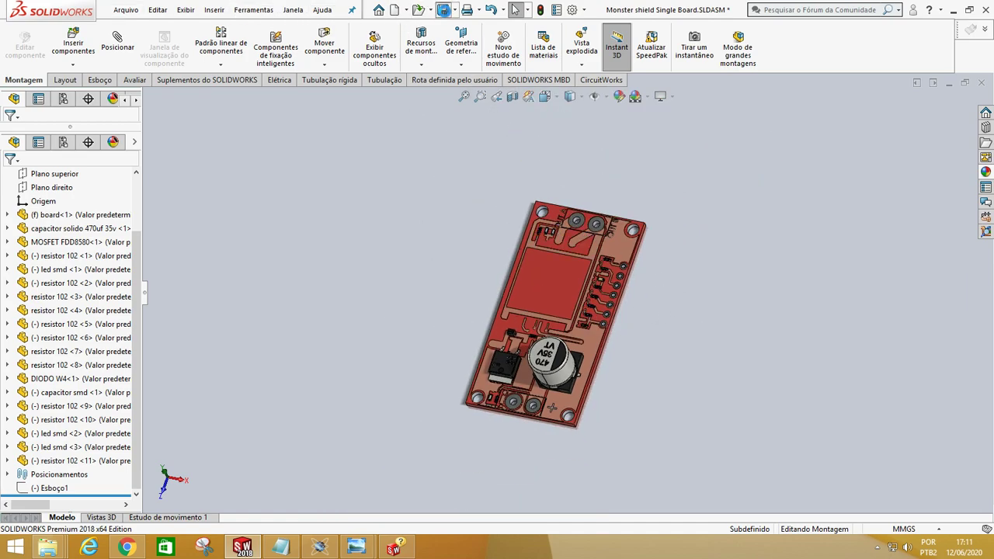
click(442, 9)
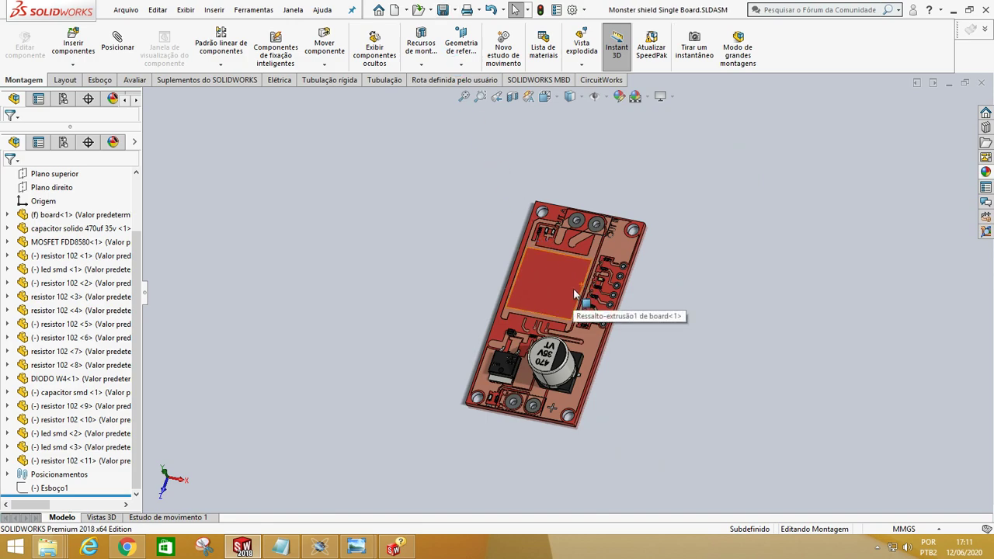
scroll(512, 312, down, 2)
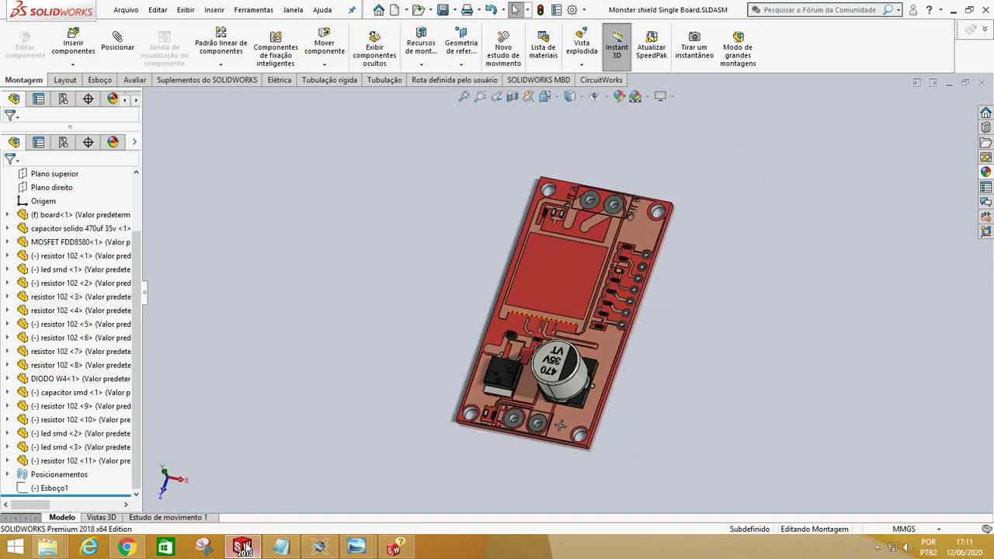
Step: Switch to Chrome and view the Monster Moto Shield model page on GrabCAD
click(244, 548)
click(244, 547)
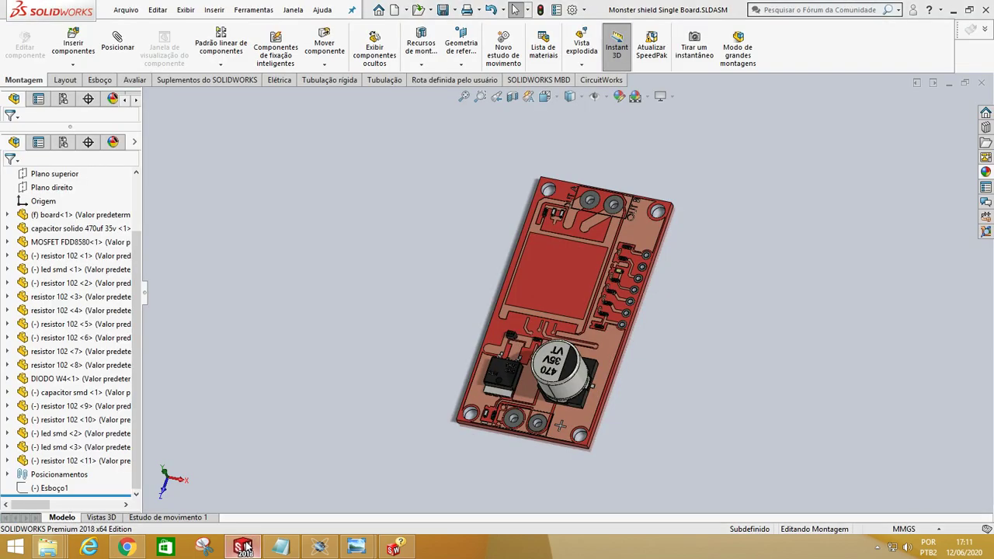
click(244, 547)
scroll(466, 326, up, 3)
scroll(501, 231, up, 2)
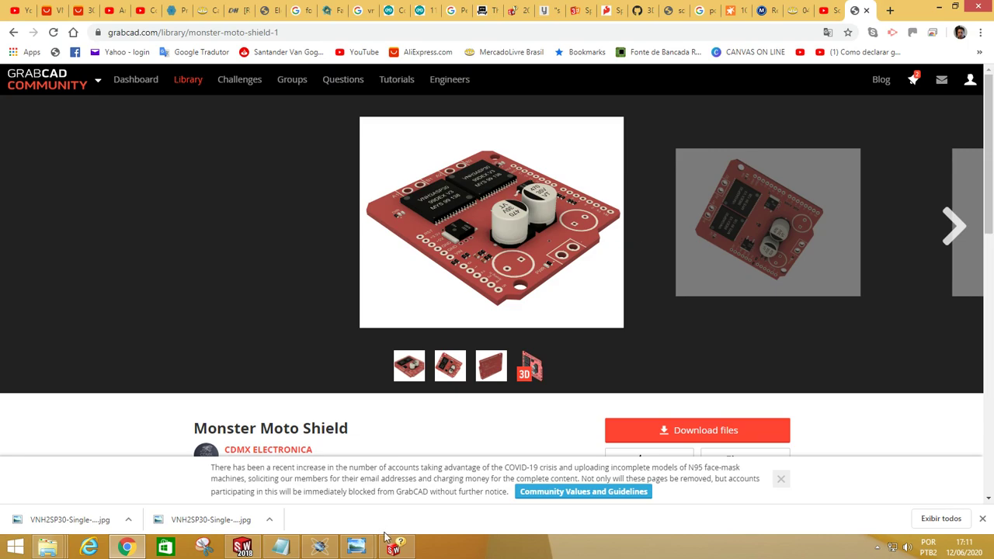
Step: Switch to SOLIDWORKS and open the part Monster Moto Shield Vnh2sp30 Puente H v46.SLDPRT
click(244, 547)
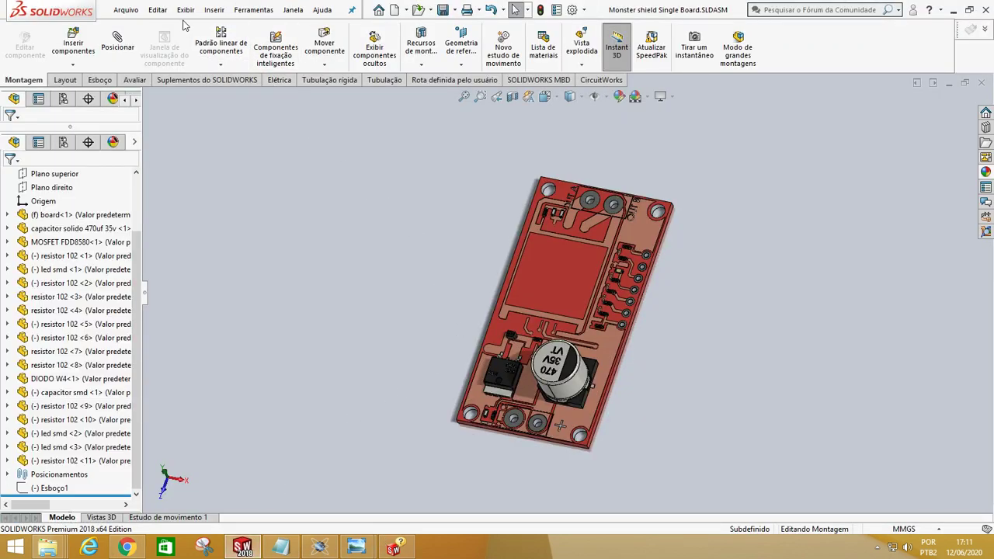
click(126, 10)
click(139, 40)
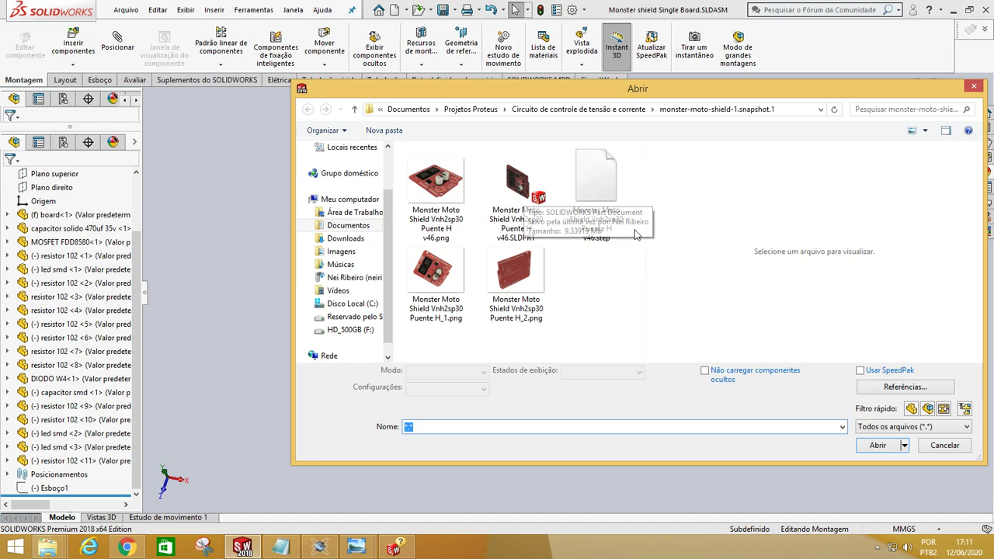
click(518, 189)
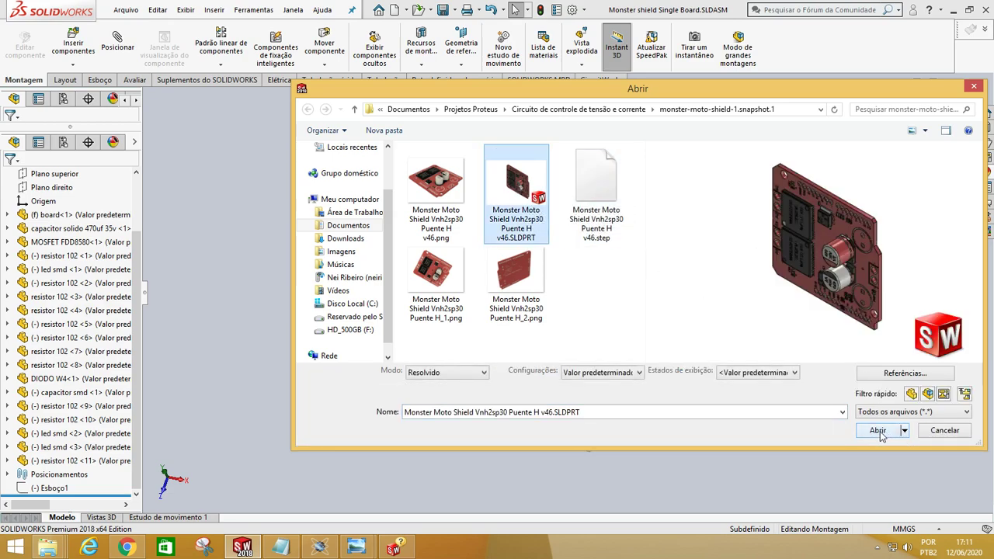
click(878, 430)
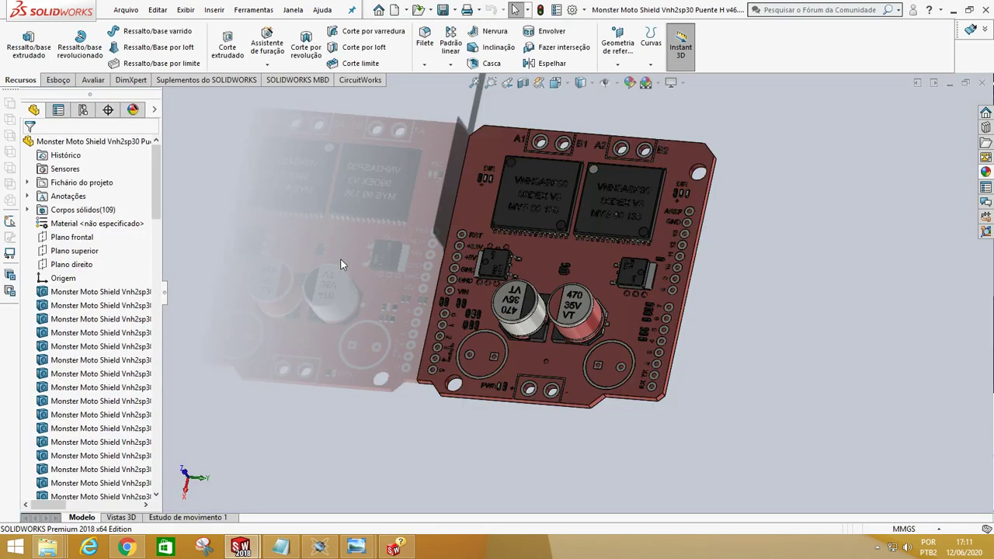
Step: Examine which imported features in the tree make up the VNH3ASP30 chip nearest the AREF pin and its leads
scroll(435, 299, up, 3)
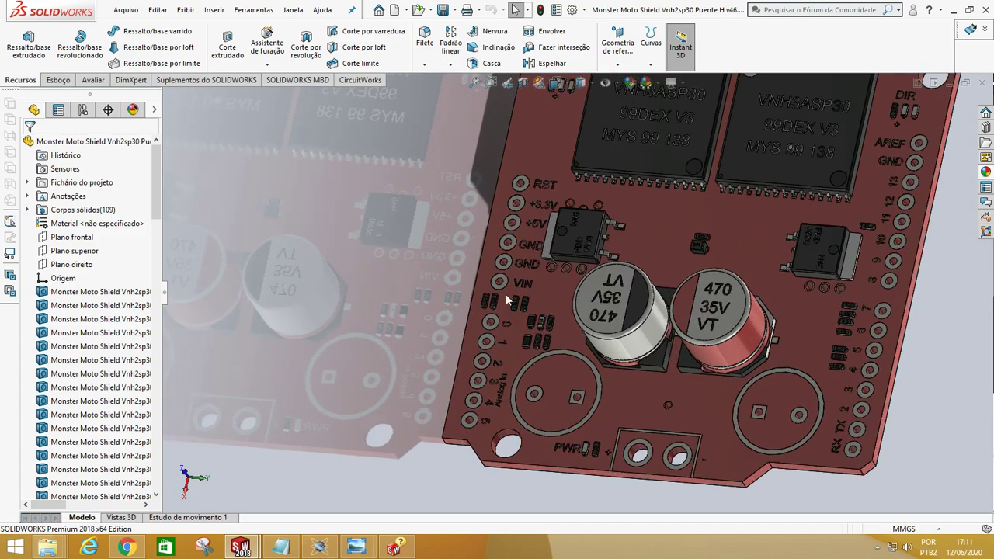
scroll(674, 294, down, 5)
scroll(684, 287, up, 4)
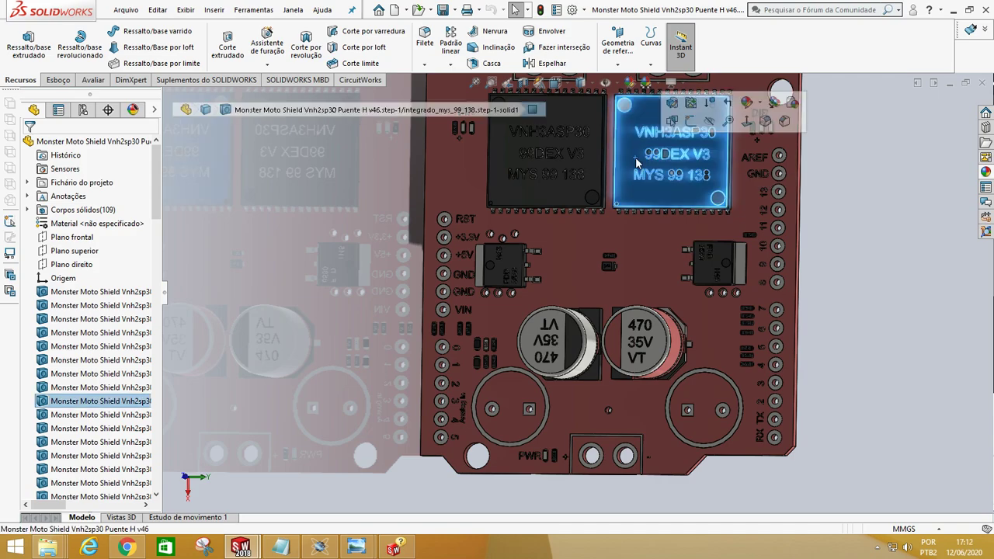
click(70, 389)
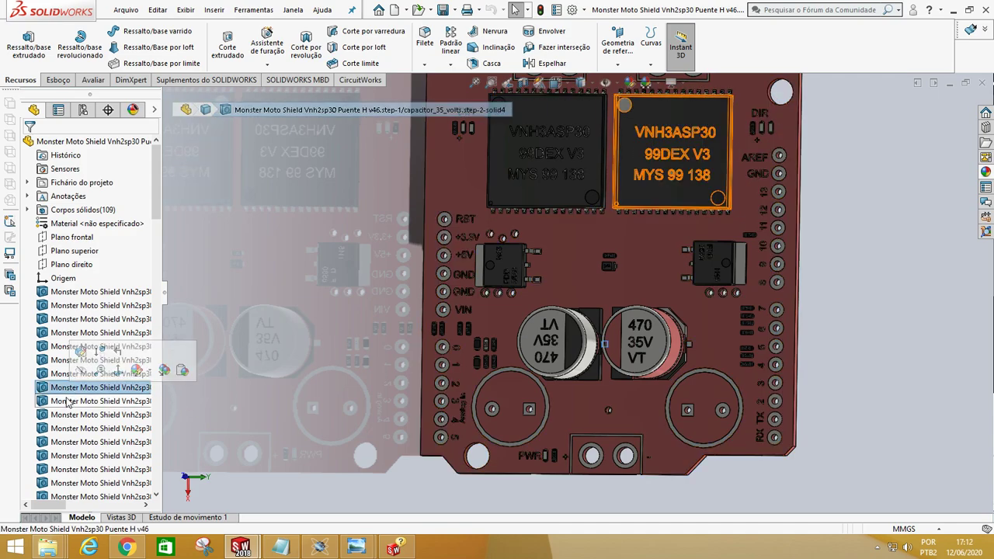
click(67, 401)
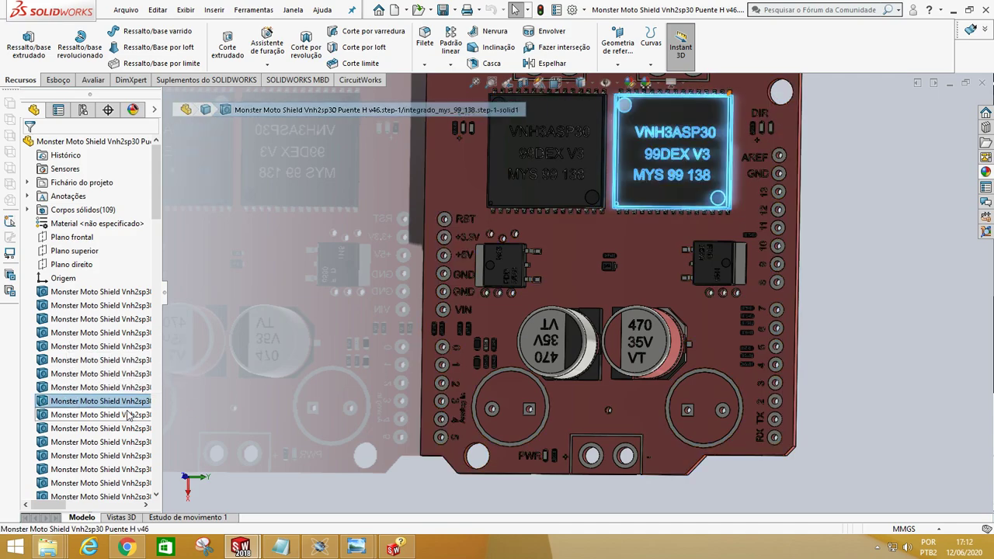
click(98, 415)
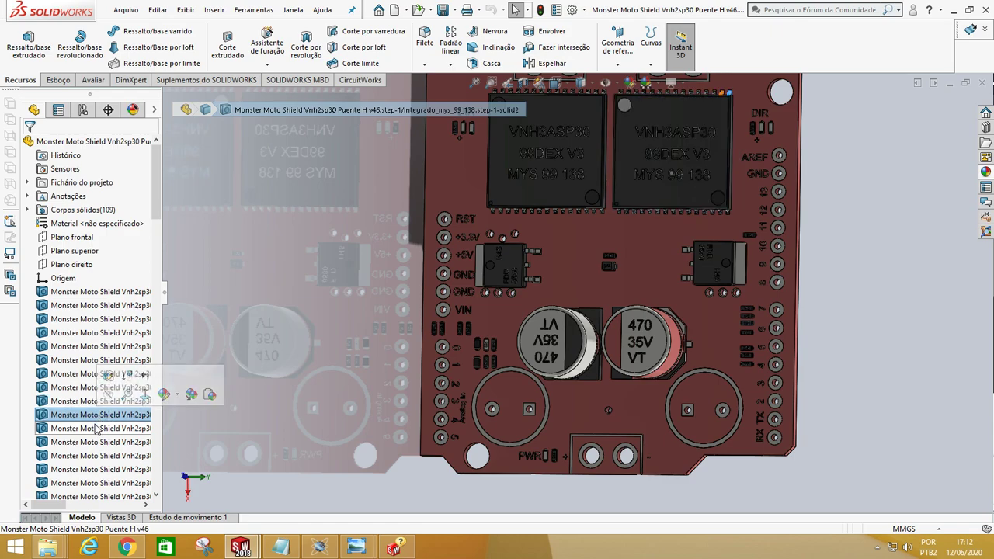
click(99, 425)
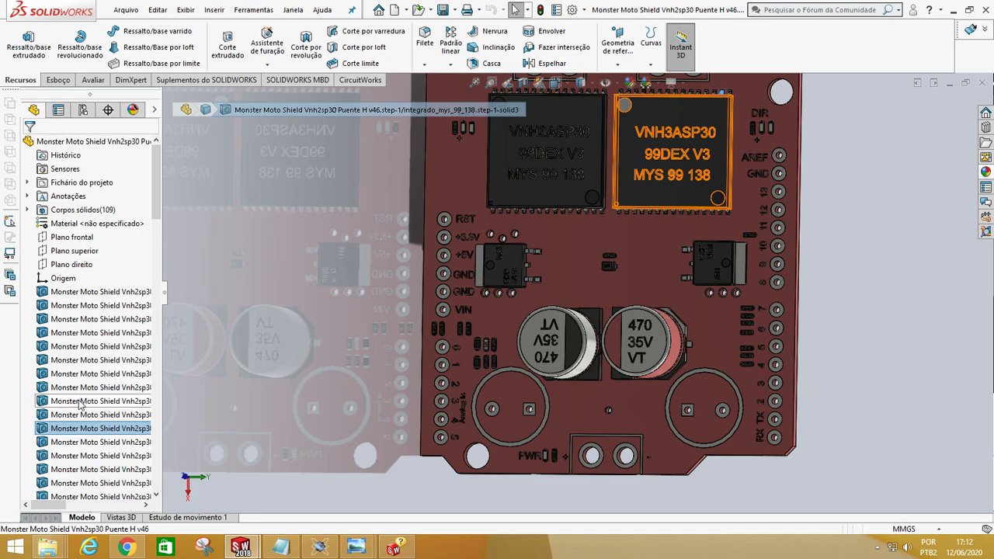
click(79, 402)
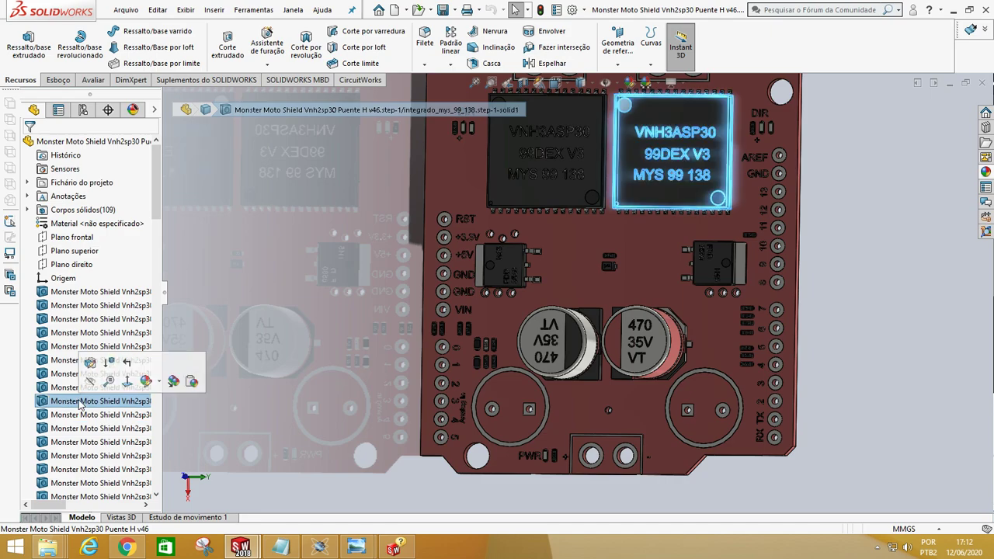
click(103, 470)
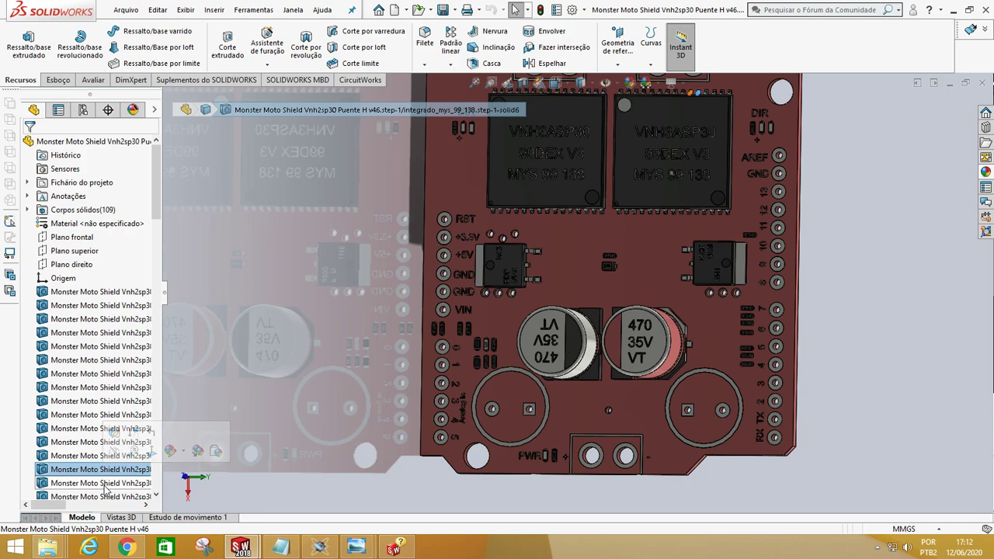
scroll(105, 466, down, 5)
click(104, 459)
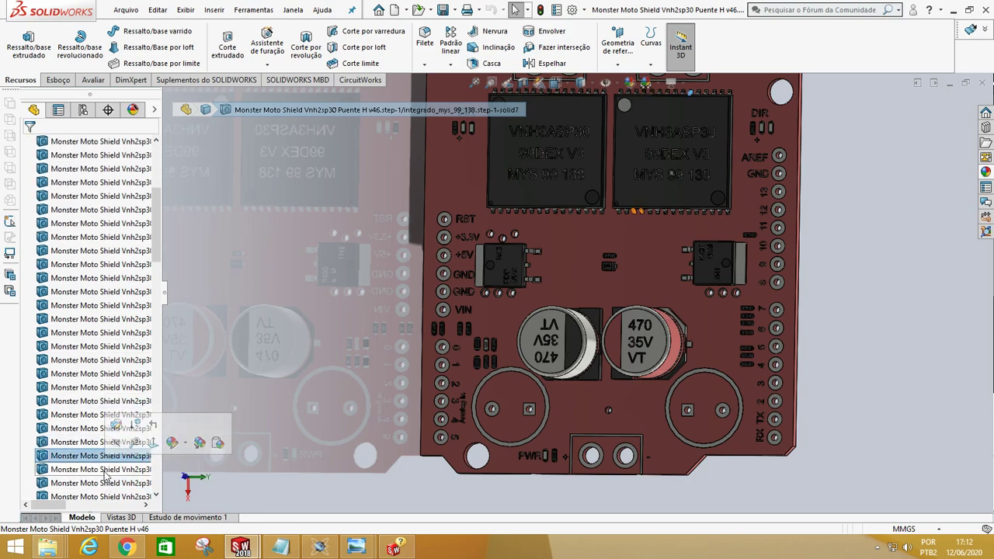
click(106, 481)
scroll(92, 408, up, 2)
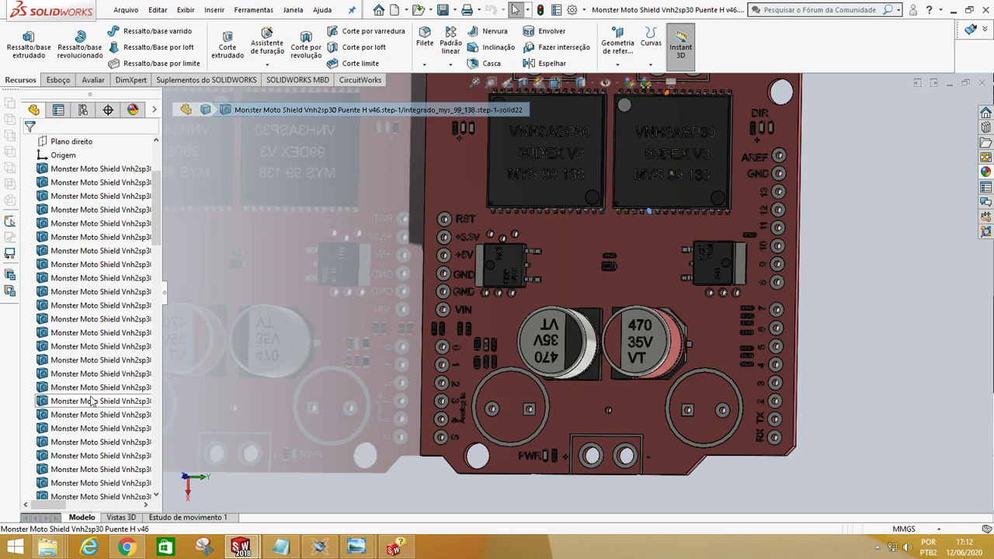
scroll(93, 396, up, 2)
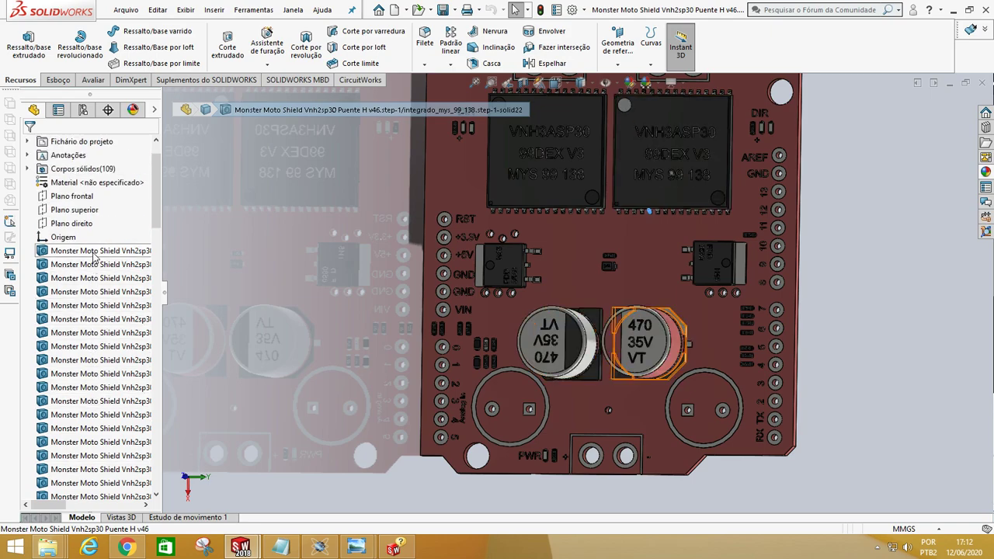
Step: Delete all imported features listed before the first VNH3ASP30 chip body, from the first one through capacitor_35_volts.step-2-solid4
click(92, 347)
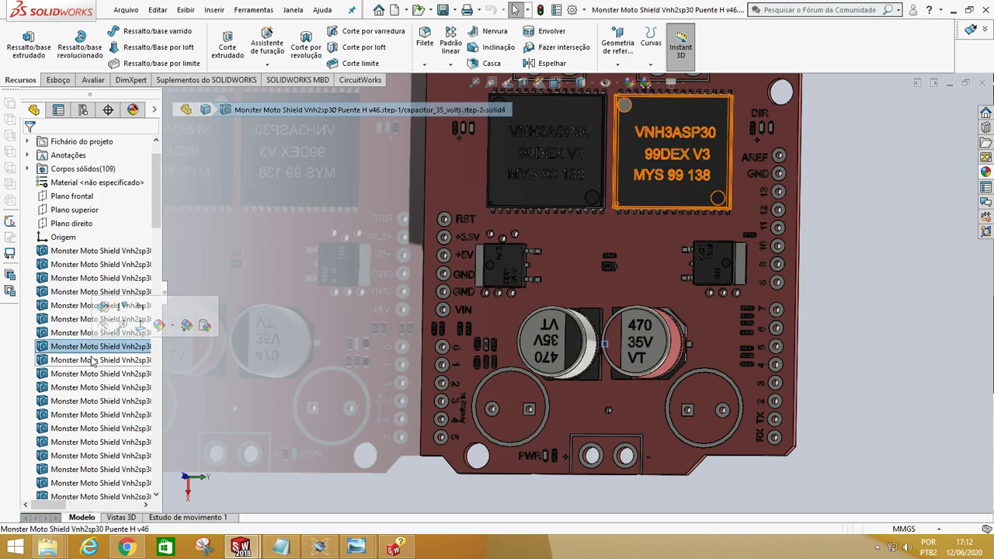
click(92, 362)
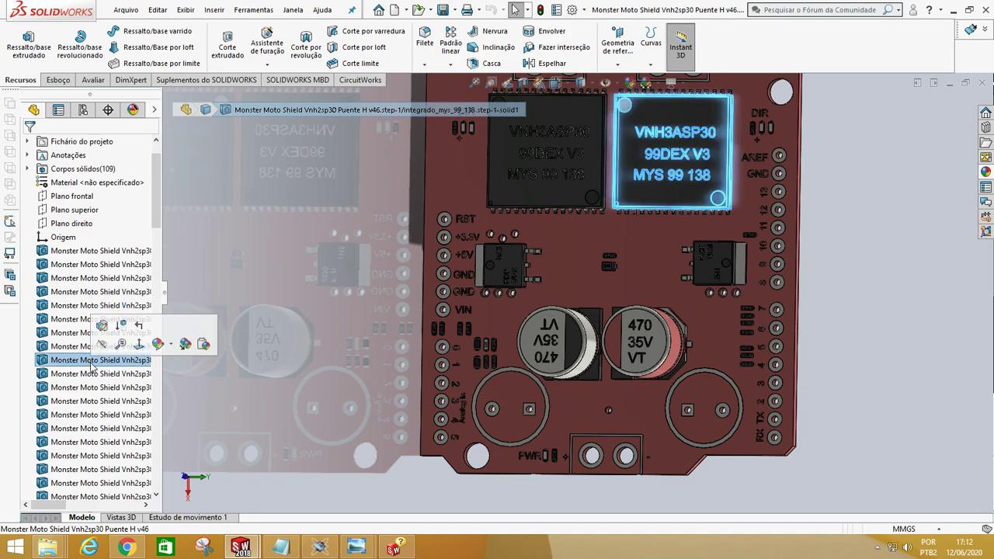
click(92, 347)
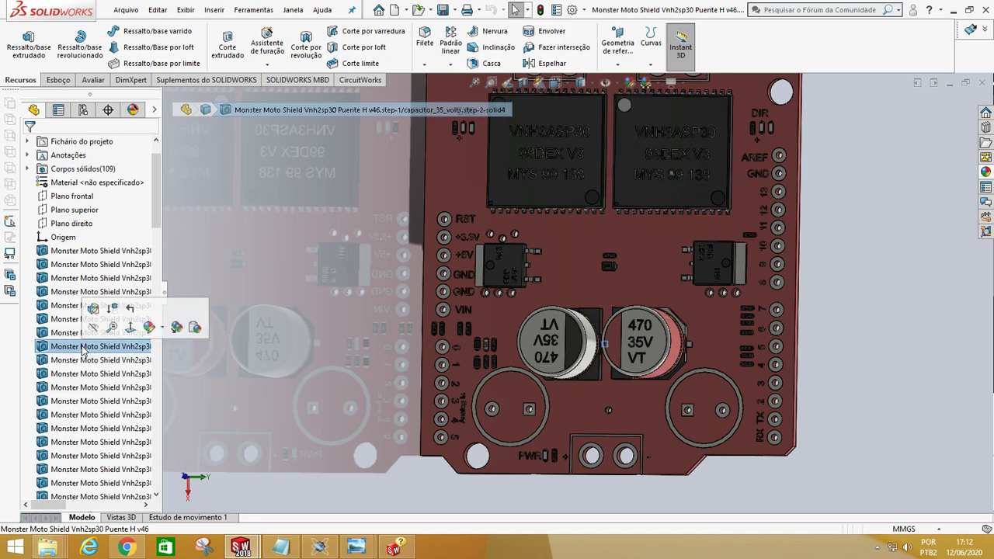
shift+click(75, 252)
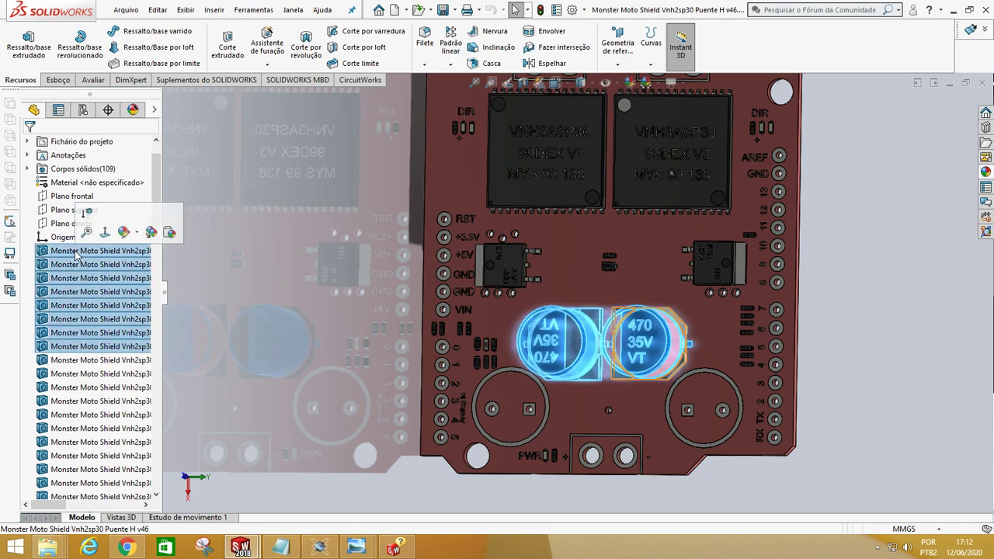
right_click(75, 256)
click(106, 292)
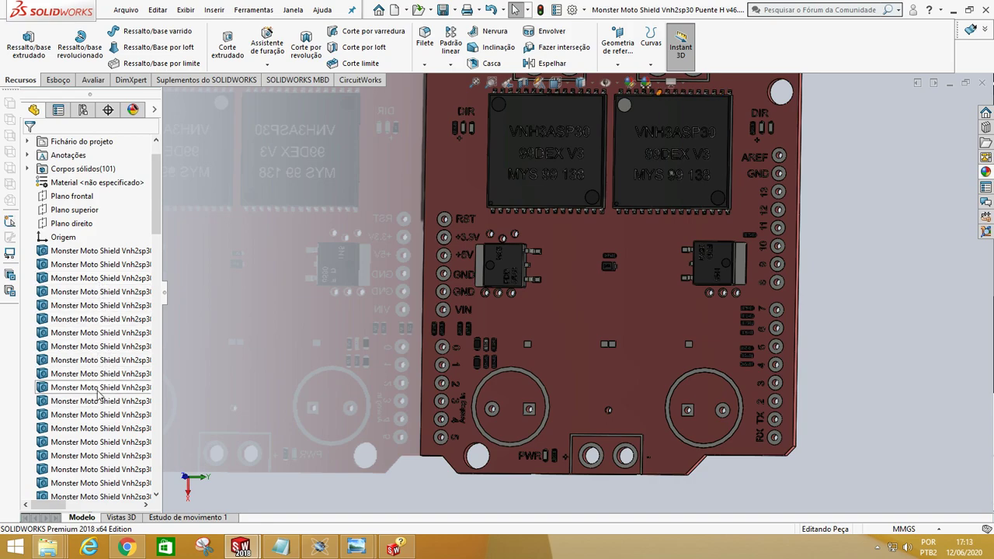
Step: Delete every imported feature from the second VNH3ASP30 chip's body to the end of the tree, including the board
scroll(98, 411, down, 3)
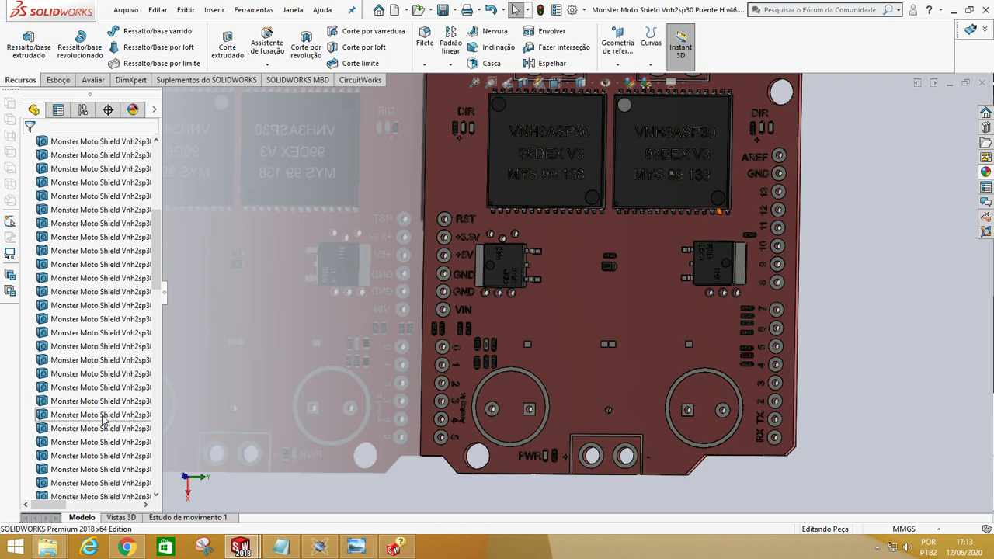
click(101, 430)
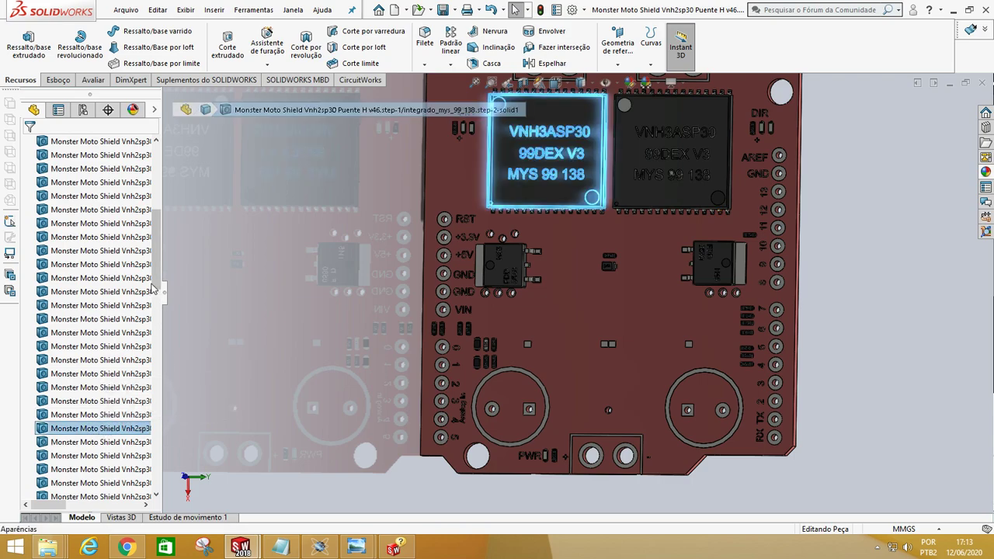
drag(158, 280, 159, 485)
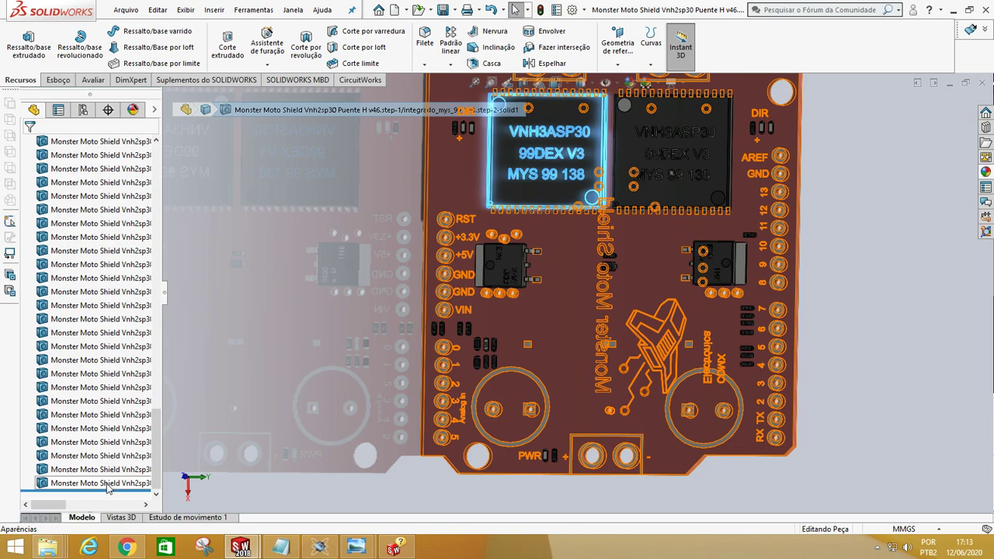
shift+click(108, 485)
right_click(109, 484)
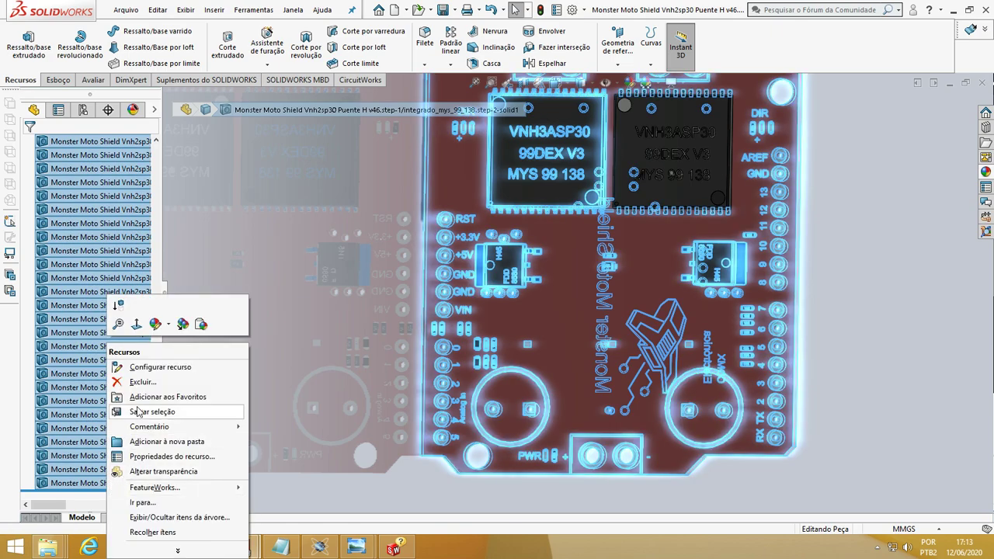
click(143, 382)
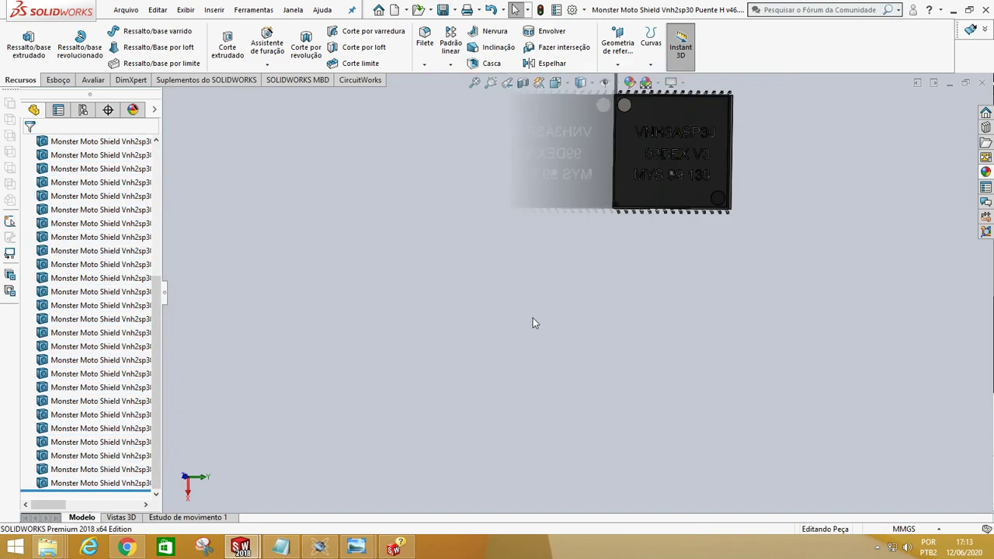
Step: Show the isolated chip in isometric view and choose the Monster motor Shield single board folder for saving it as a new part
middle_drag(599, 295, 634, 302)
key(ctrl+7)
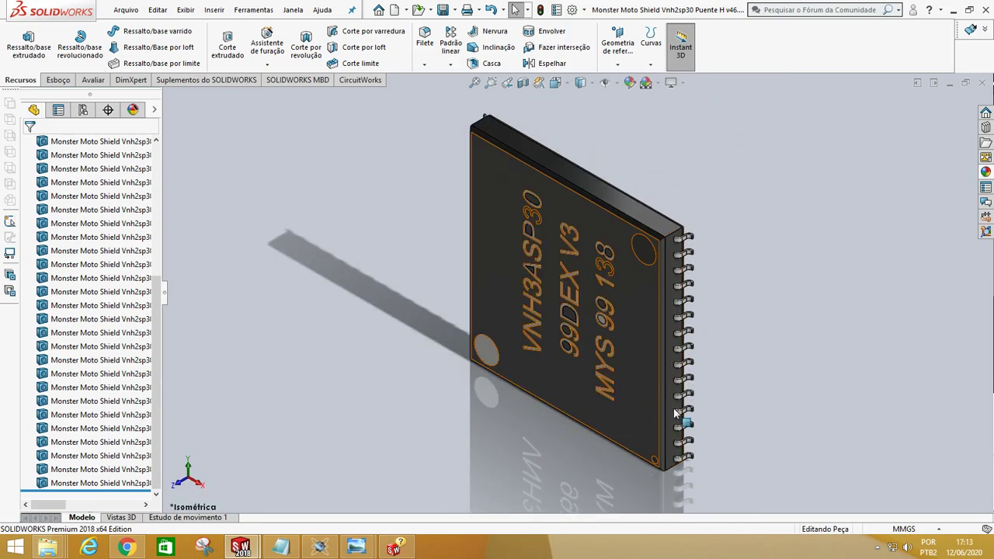
click(126, 9)
click(152, 161)
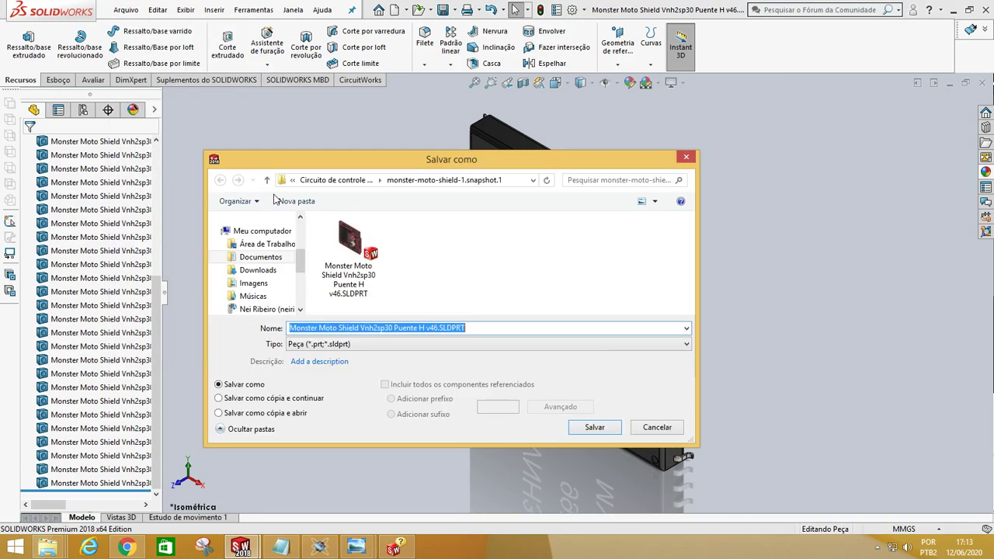
click(342, 180)
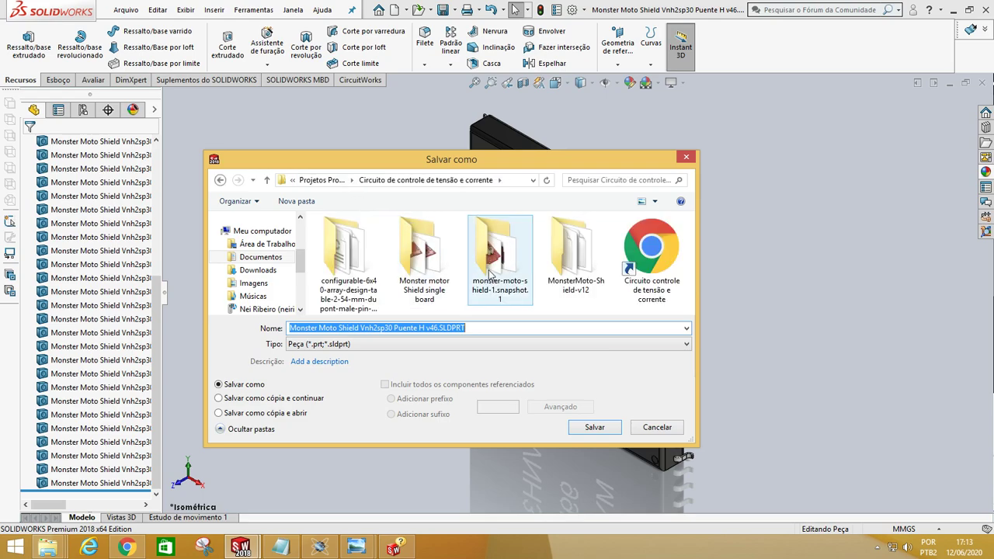
double_click(411, 295)
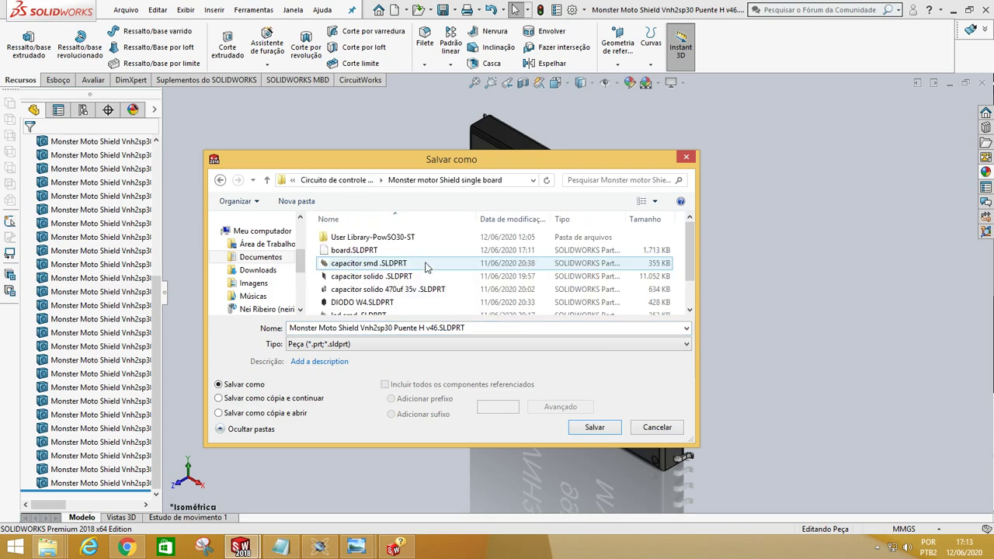
Step: Name the new part file VNH3ASP30 and save it
click(437, 328)
click(435, 327)
drag(437, 327, 265, 329)
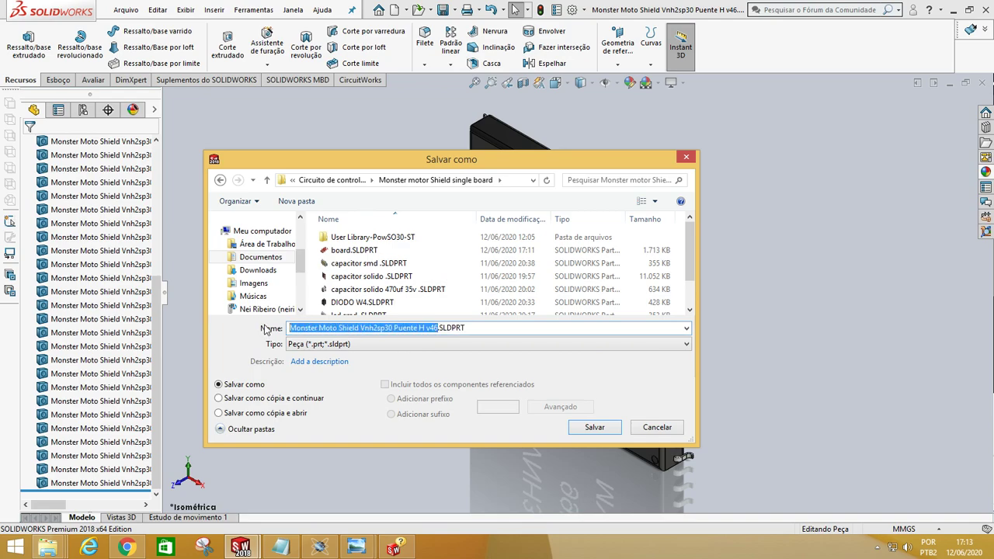
text(vnh)
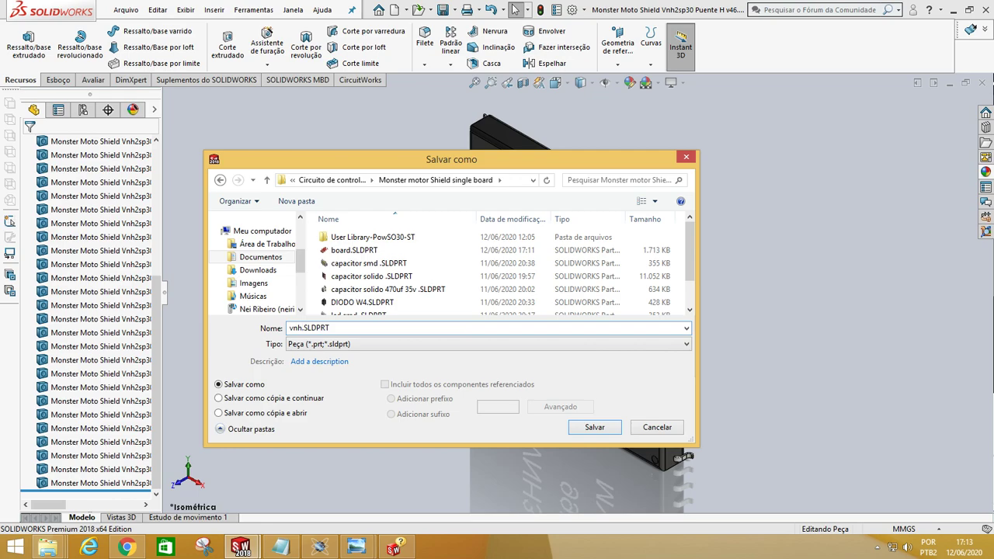
key(BackSpace)
key(BackSpace)
key(BackSpace)
text(VNH3ASP30)
click(592, 428)
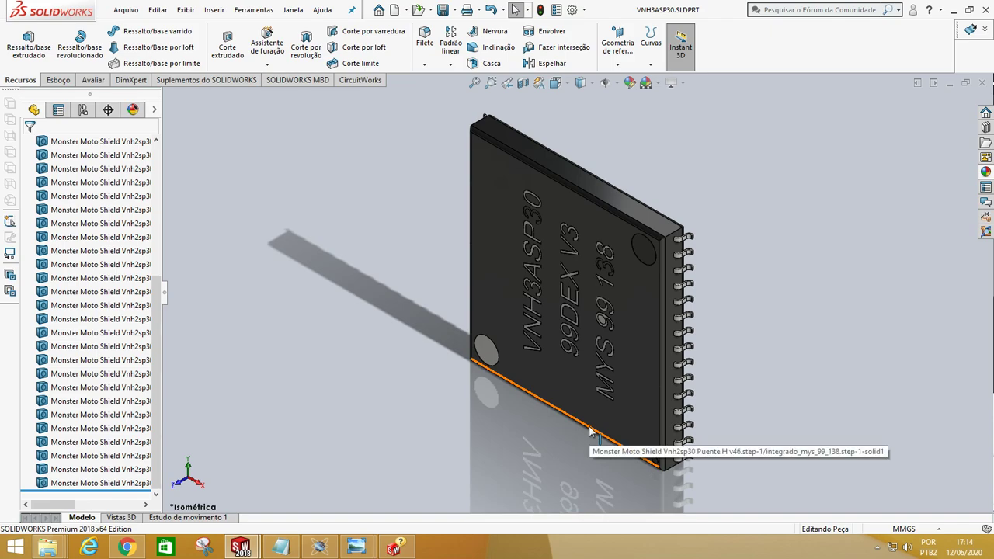
Step: Switch to the Monster shield Single Board assembly and insert the open VNH3ASP30 part beside the board
mouse_move(241, 547)
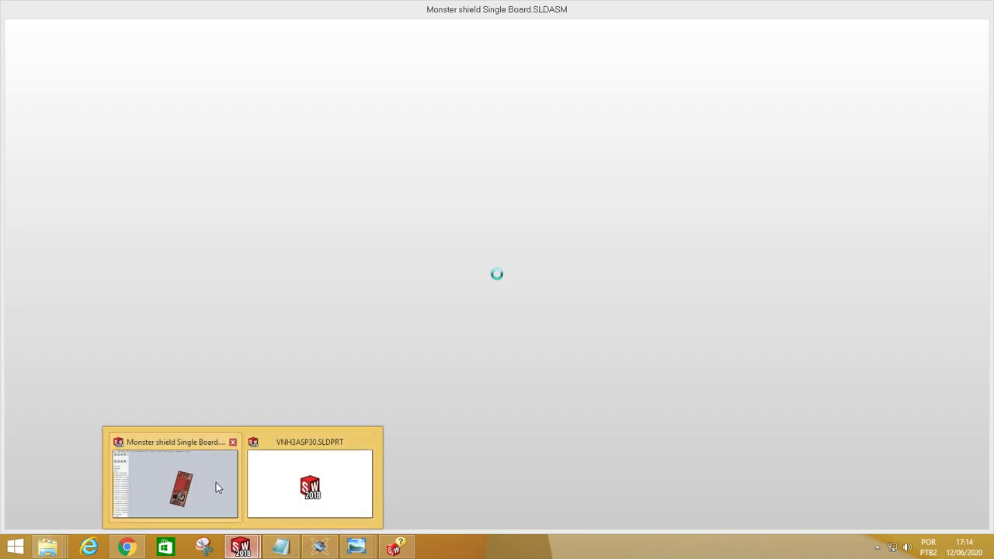
click(216, 483)
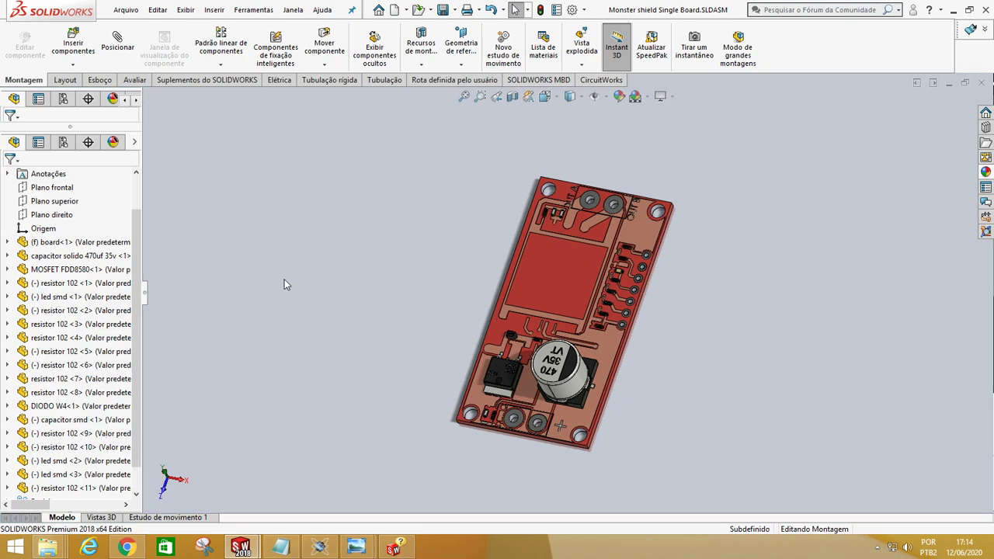
click(73, 43)
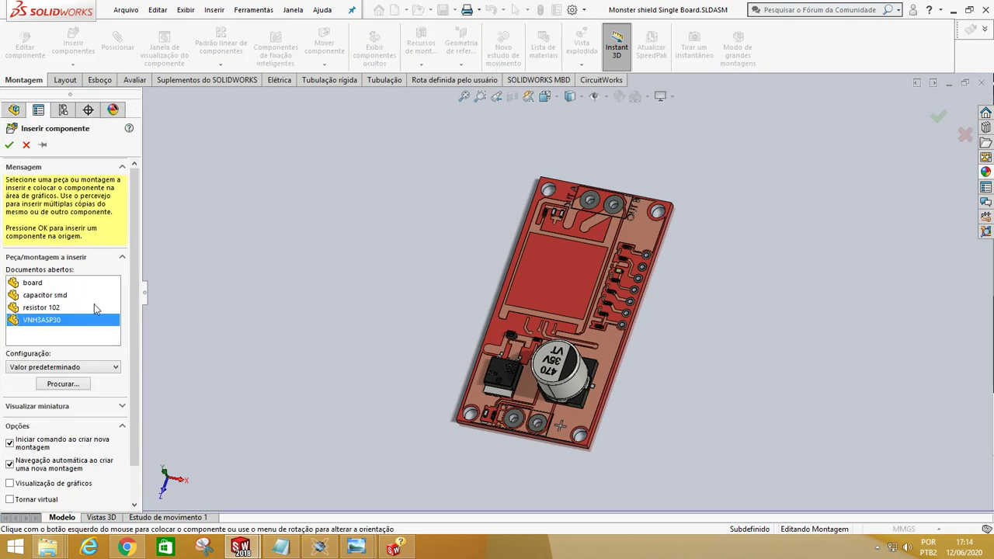
click(60, 319)
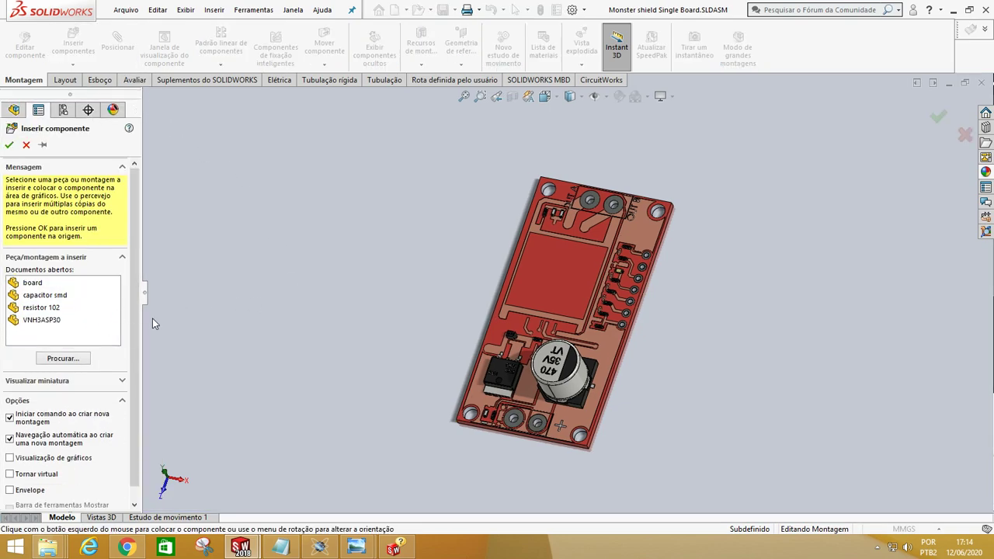
click(53, 321)
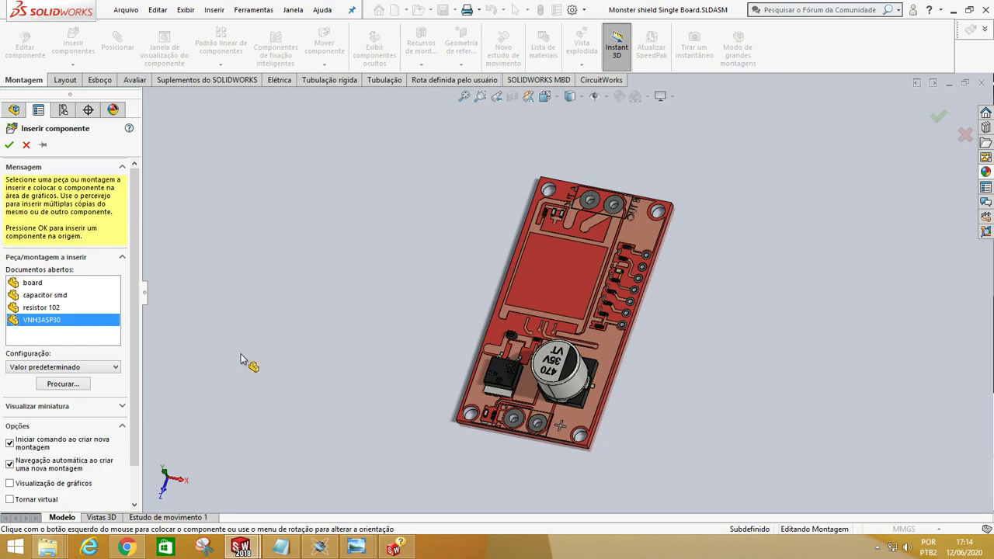
click(47, 324)
click(47, 324)
click(439, 262)
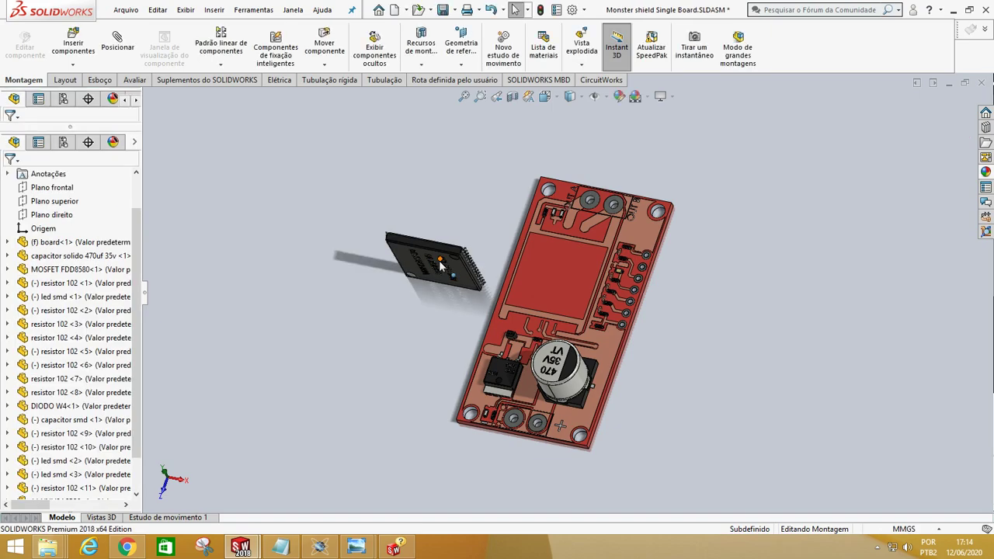
Step: Rotate the VNH3ASP30 chip freely until its marking faces up and its pin rows point toward the board's short ends
scroll(440, 264, down, 2)
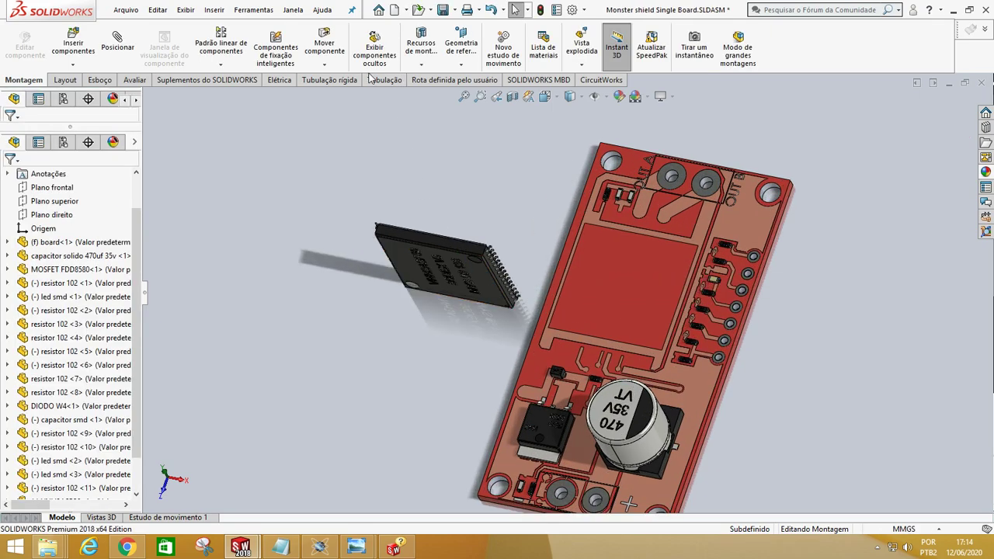
click(324, 65)
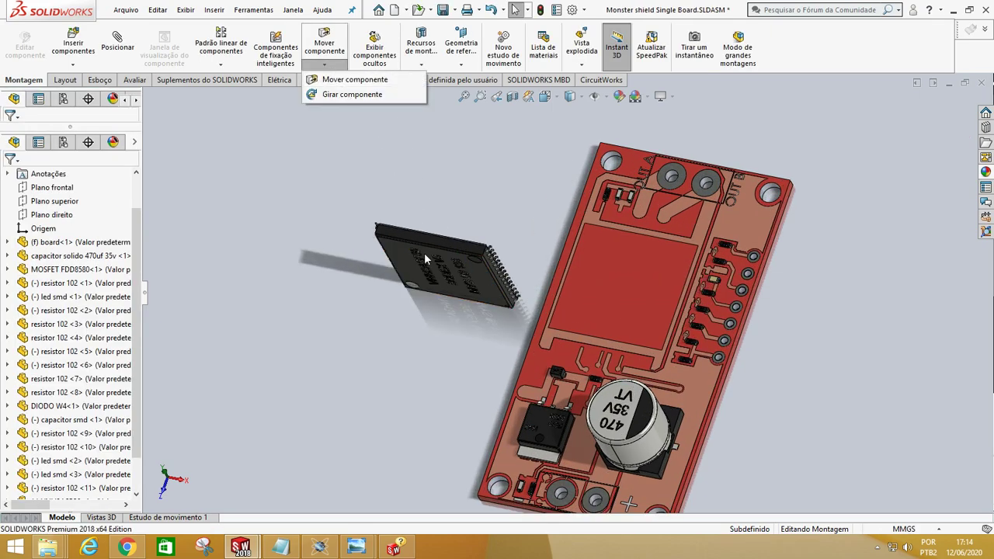
click(354, 94)
drag(442, 264, 483, 369)
drag(485, 317, 495, 351)
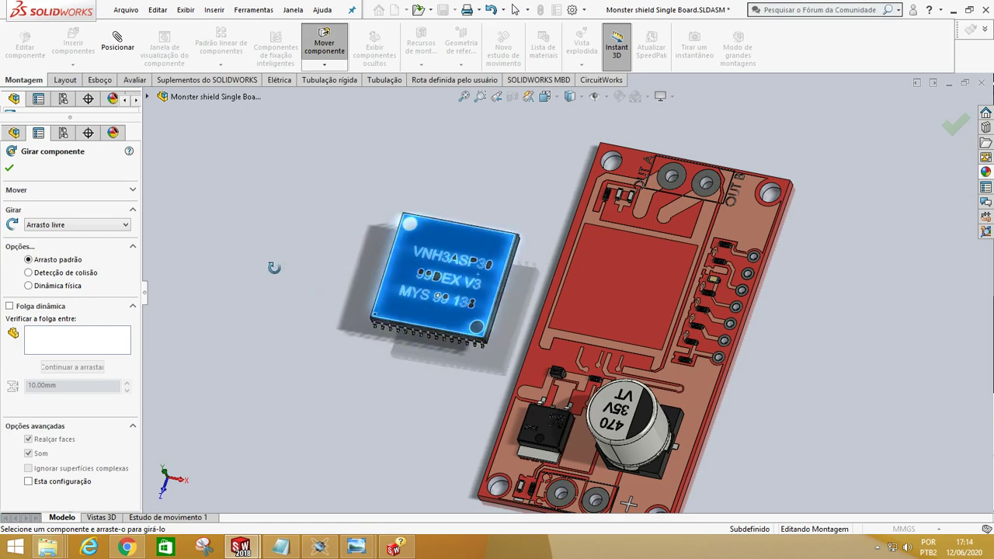
click(9, 168)
scroll(441, 317, up, 2)
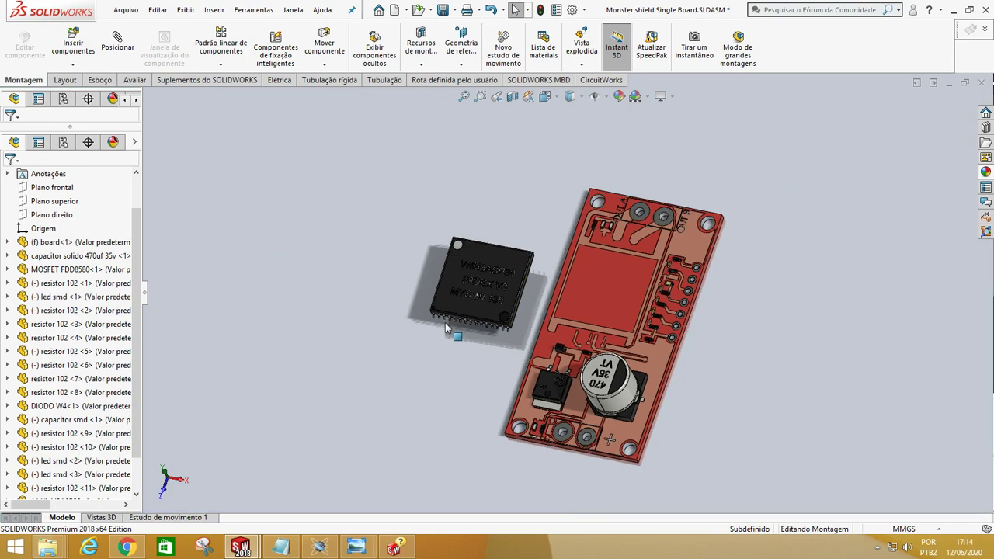
Step: Add a parallel mate between the VNH3ASP30 chip's pinless side face and the board's long side face
scroll(445, 324, down, 2)
middle_drag(445, 332, 509, 277)
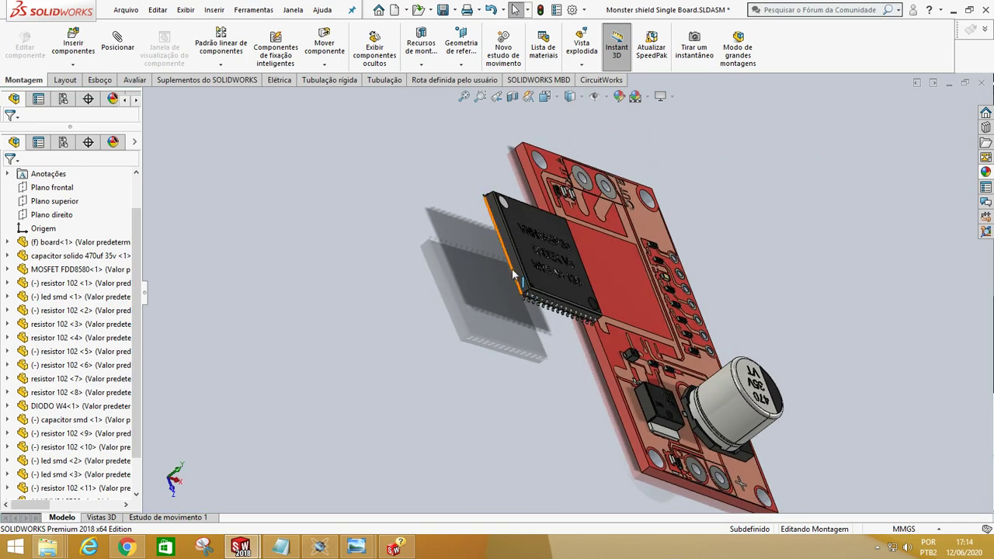
click(567, 254)
scroll(599, 267, down, 5)
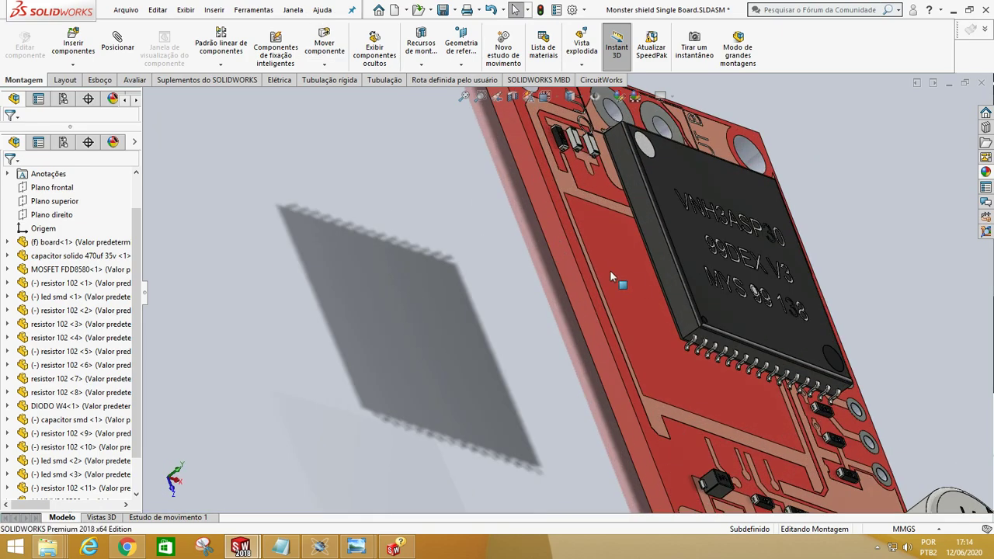
click(669, 268)
ctrl+click(587, 310)
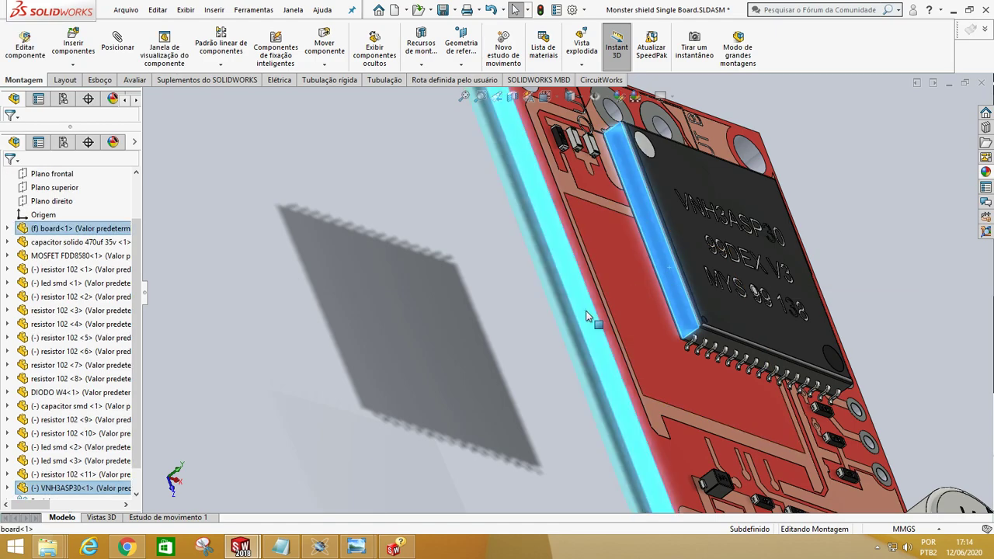
click(637, 302)
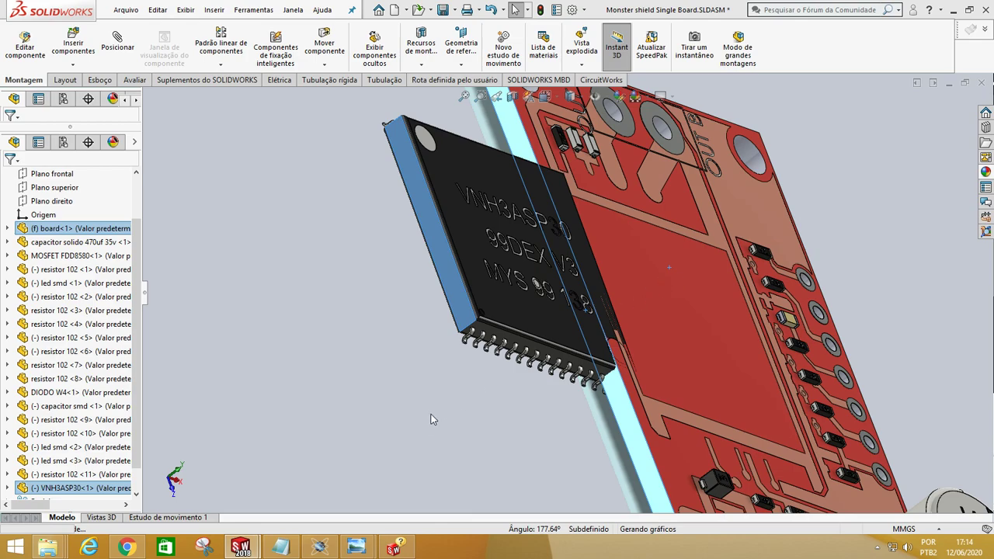
Step: Move the chip clear of the board's edge and mate its pin-side face parallel to the board's short end face
scroll(478, 382, up, 4)
click(480, 383)
middle_drag(480, 383, 547, 322)
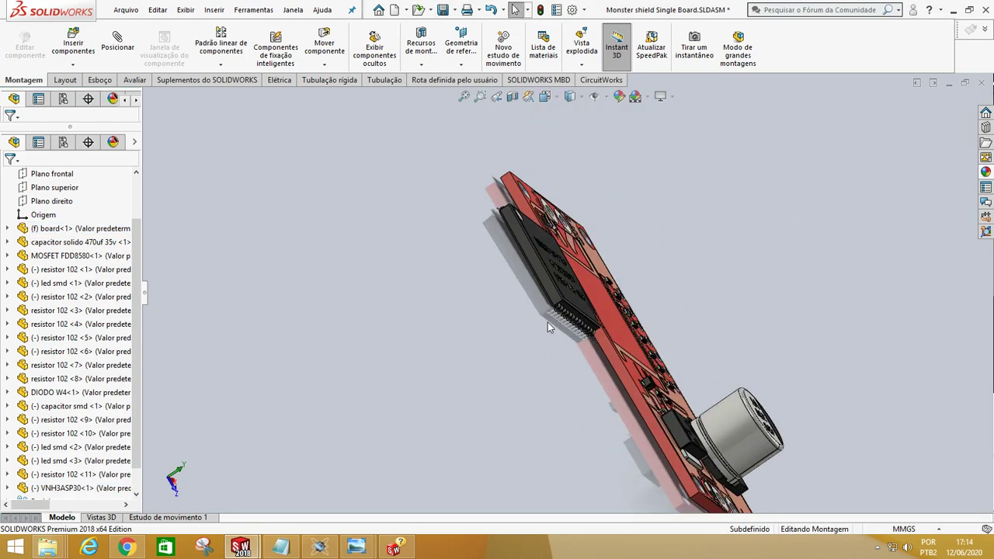
drag(546, 284, 670, 239)
middle_drag(554, 353, 505, 285)
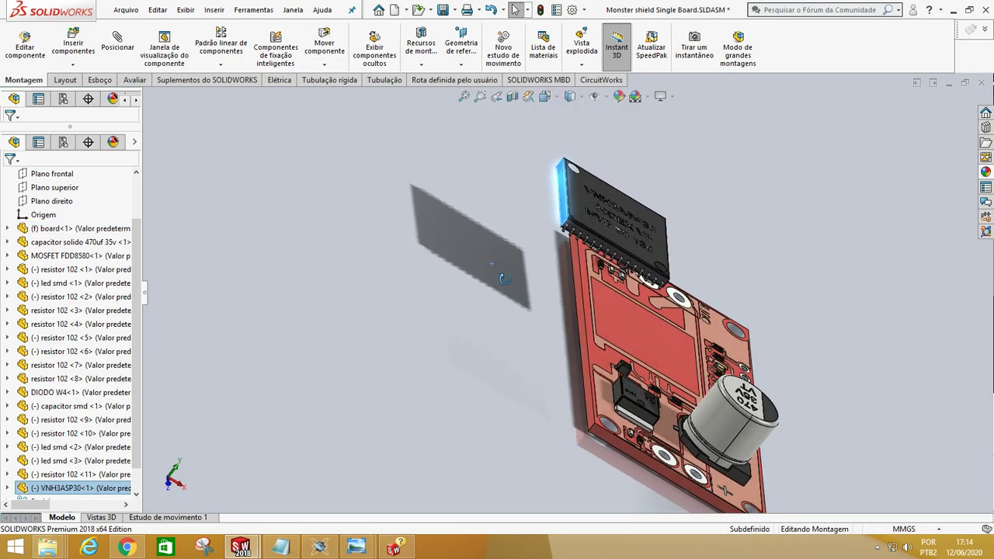
scroll(596, 216, down, 3)
click(609, 264)
scroll(554, 342, up, 4)
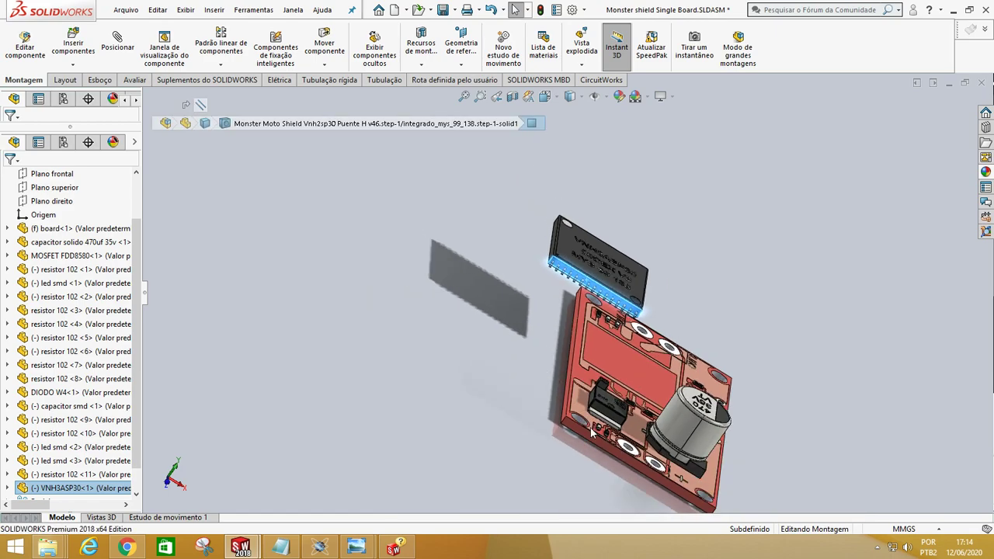
scroll(606, 447, down, 2)
ctrl+click(616, 440)
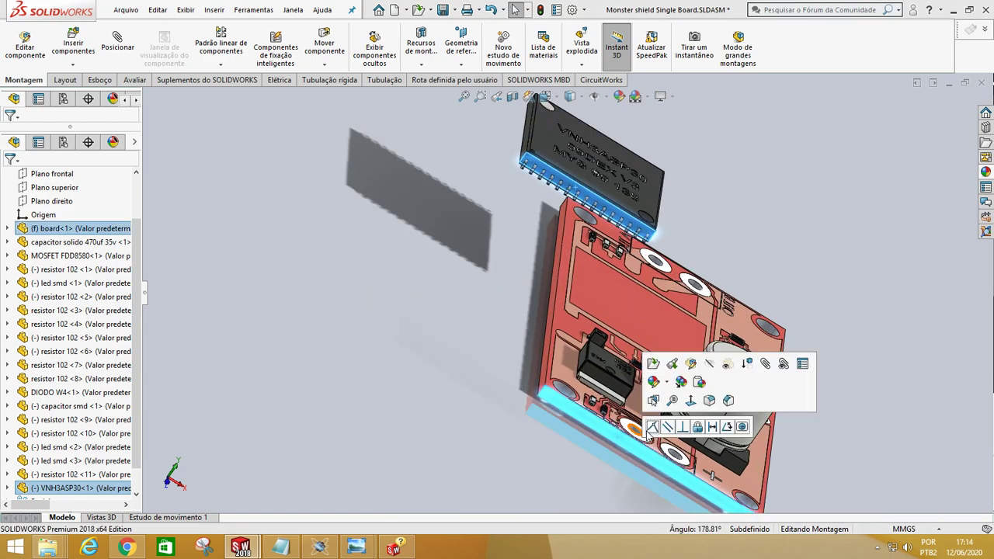
click(667, 427)
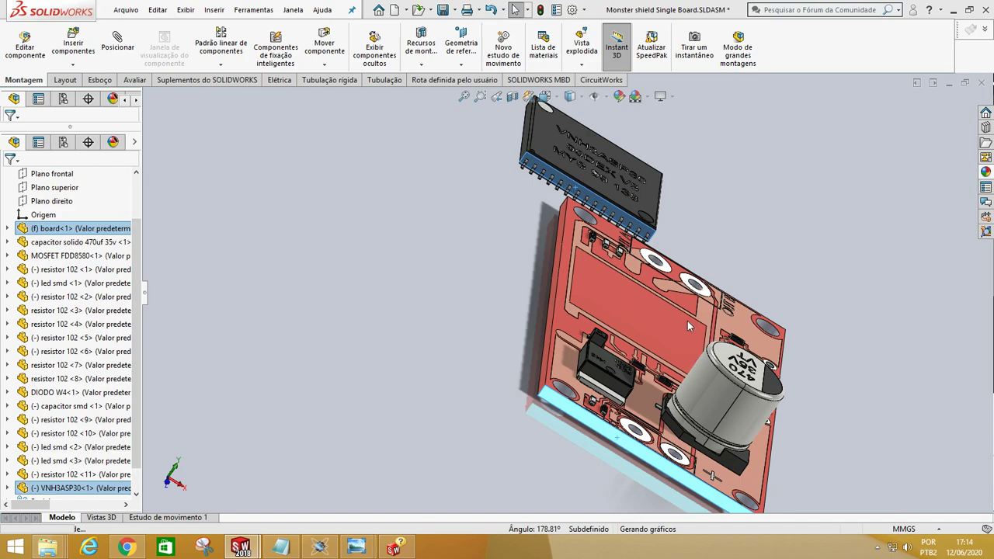
Step: Add a coincident mate between the underside of one chip pin and the board's top surface at the driver footprint
middle_drag(465, 276, 613, 350)
scroll(614, 351, down, 5)
scroll(614, 350, up, 2)
drag(618, 296, 571, 241)
middle_drag(553, 426, 593, 224)
scroll(593, 224, down, 5)
scroll(594, 225, down, 4)
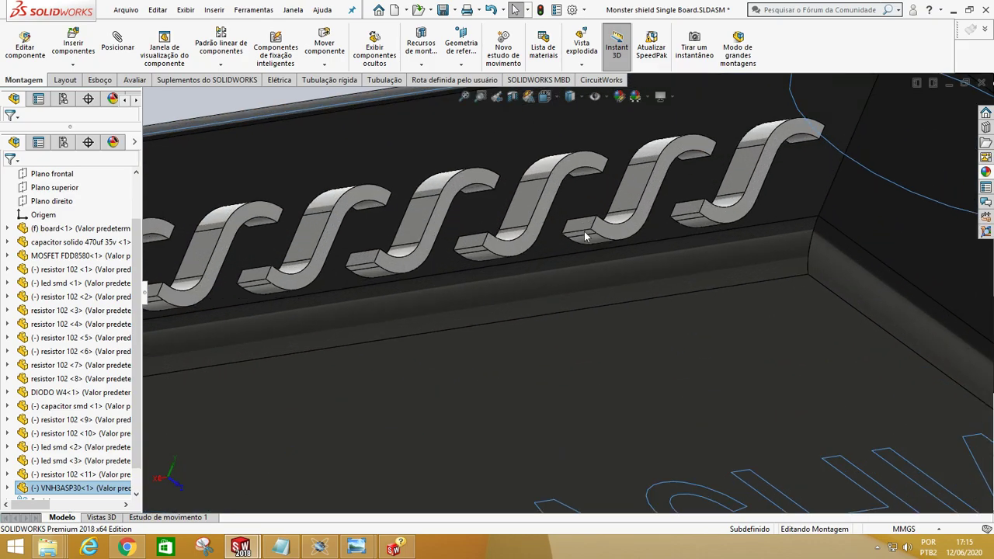
click(586, 238)
scroll(587, 242, up, 8)
middle_drag(596, 278, 594, 313)
scroll(627, 365, up, 3)
scroll(611, 358, down, 7)
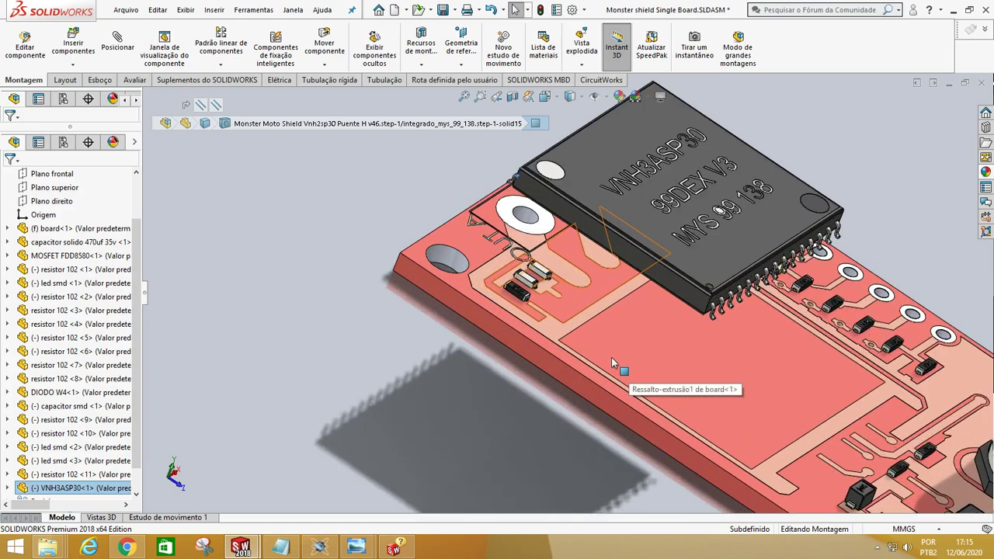
scroll(593, 334, up, 5)
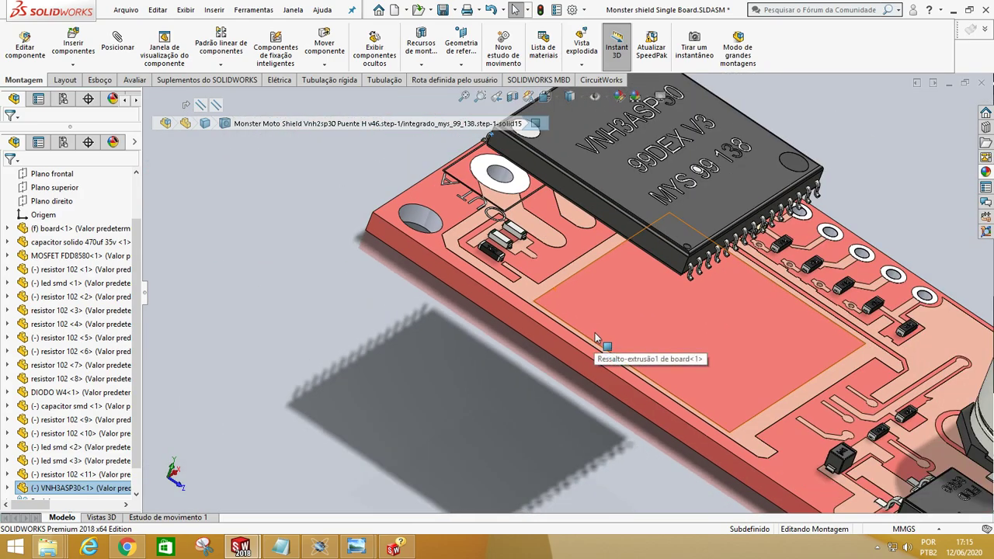
click(565, 301)
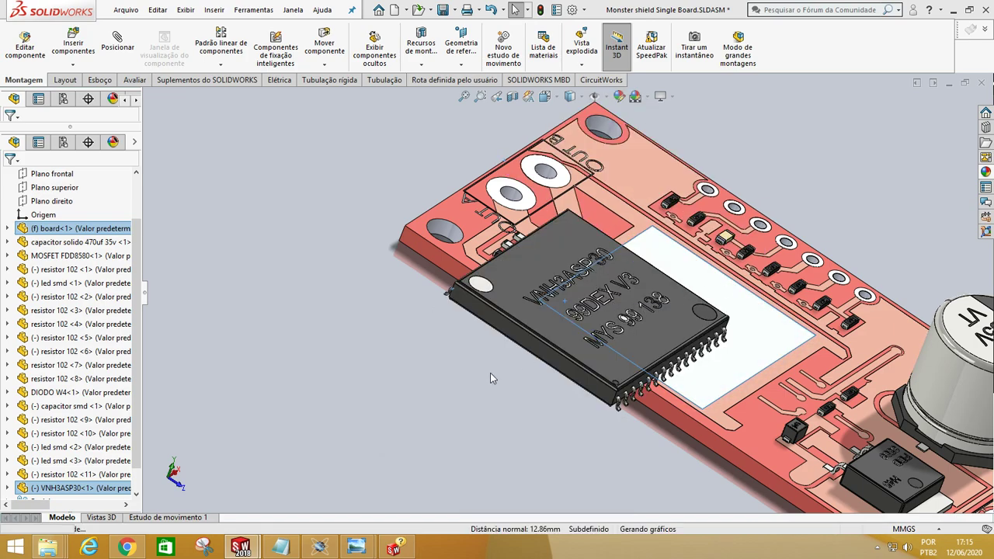
Step: Move the VNH3ASP30 chip across the board surface until it sits over its empty footprint, lining it up from above
scroll(575, 294, up, 1)
drag(656, 300, 726, 296)
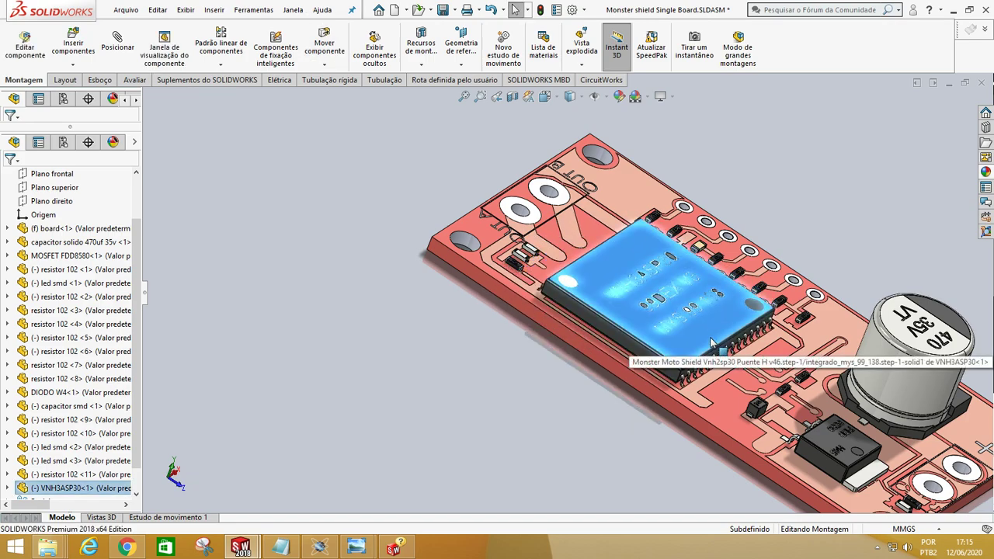
key(ctrl+5)
scroll(639, 253, down, 1)
scroll(705, 258, up, 1)
scroll(703, 259, down, 2)
scroll(520, 228, down, 2)
scroll(591, 247, up, 2)
click(701, 284)
click(502, 235)
drag(503, 235, 501, 245)
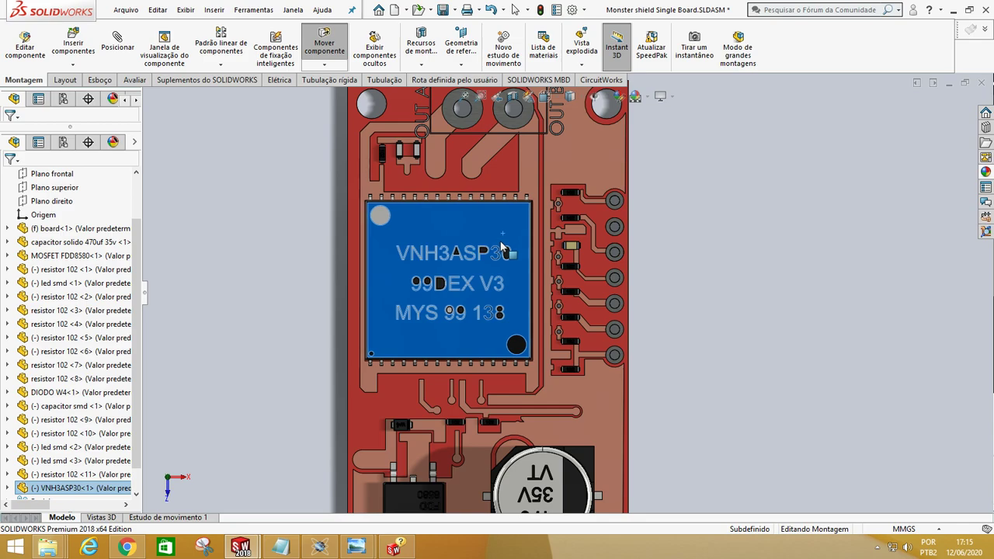
key(Escape)
Step: Make the chip's pinless side face nearest the resistor row coincident with the adjacent edge of the footprint pad
scroll(677, 316, down, 3)
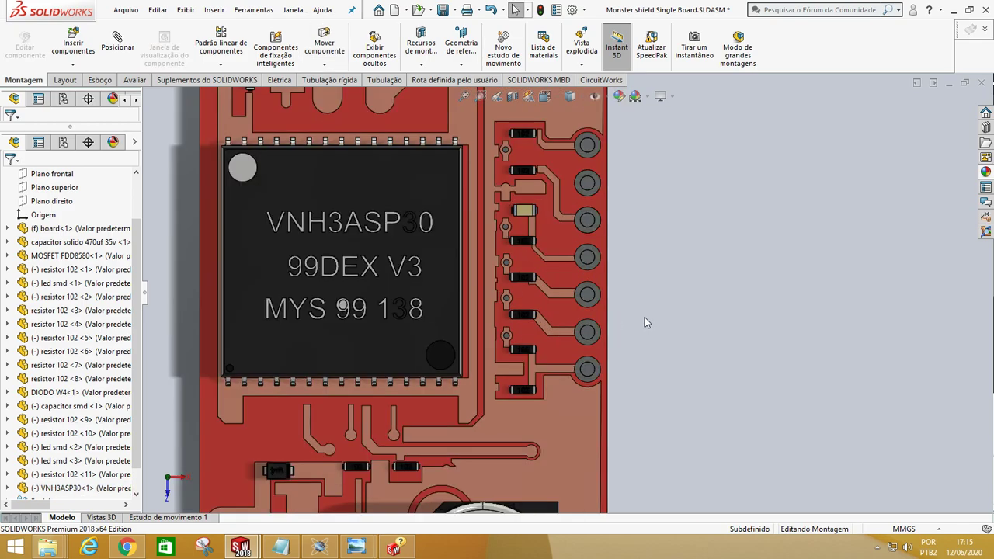
scroll(642, 344, up, 2)
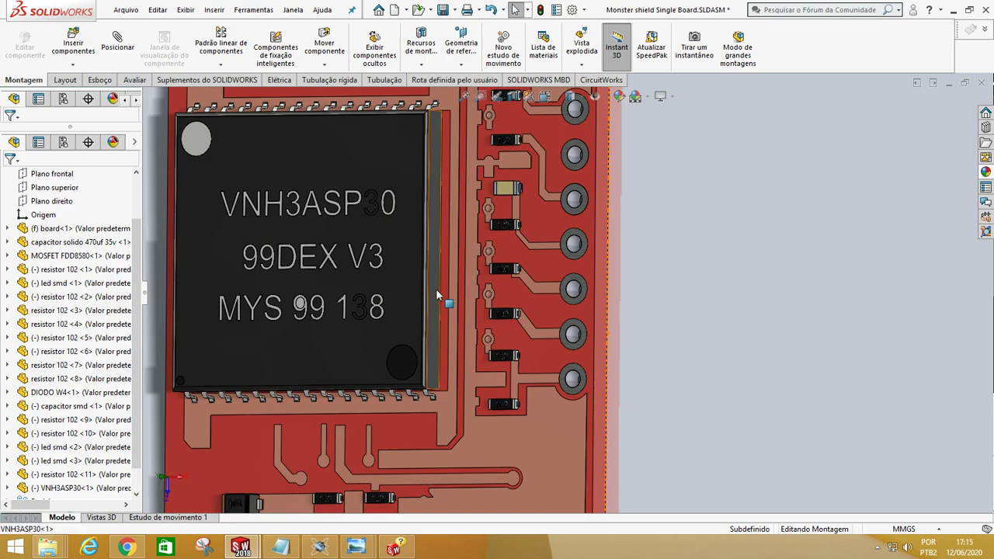
click(435, 288)
ctrl+click(448, 293)
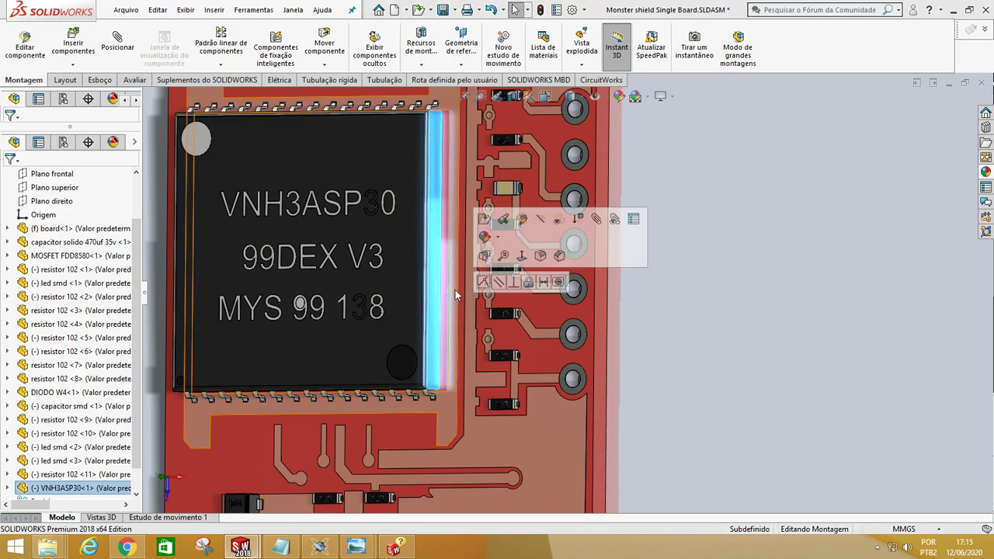
click(483, 282)
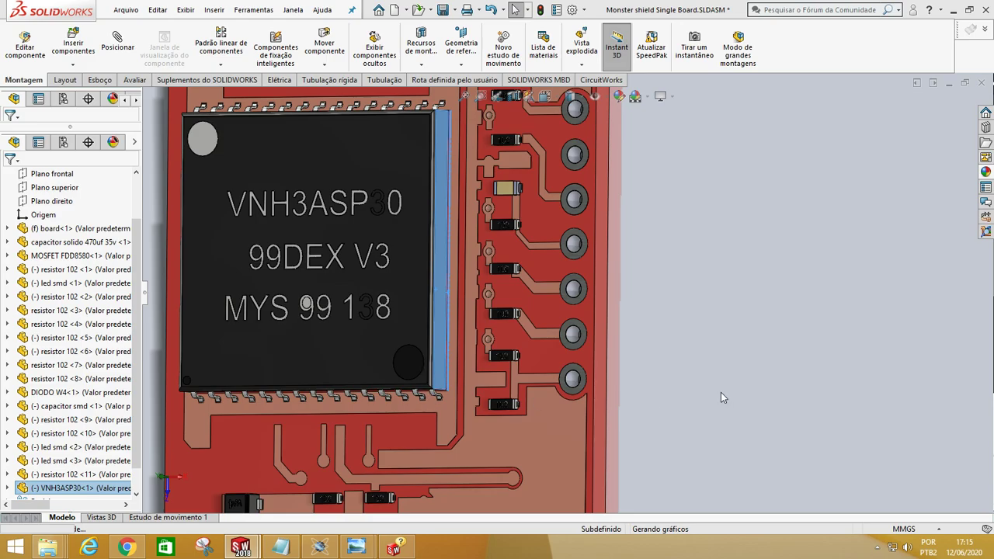
Step: Make the chip's pin-side face nearest the large capacitor coincident with the adjacent footprint pad edge, fixing its position
middle_drag(721, 393, 650, 401)
scroll(512, 364, up, 3)
middle_drag(512, 365, 506, 339)
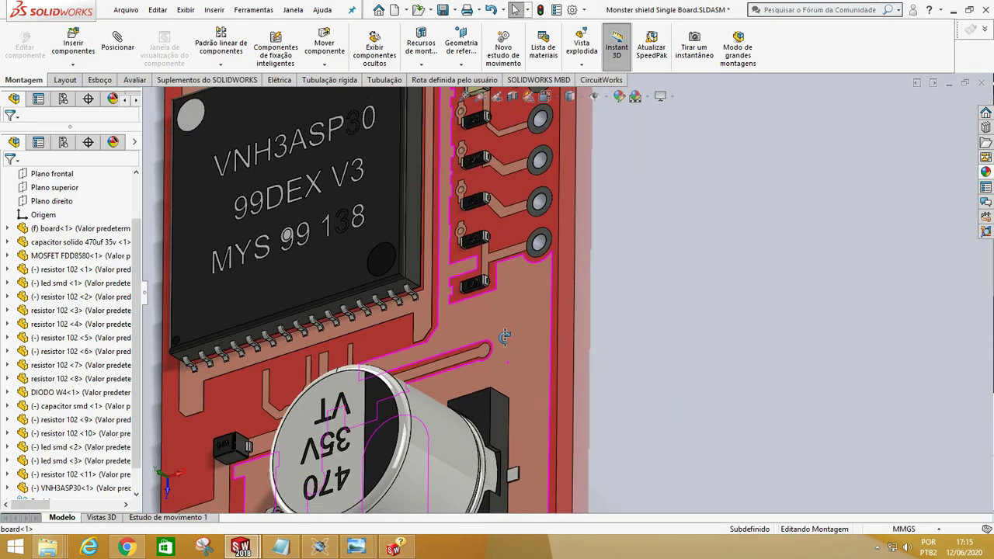
scroll(420, 297, up, 8)
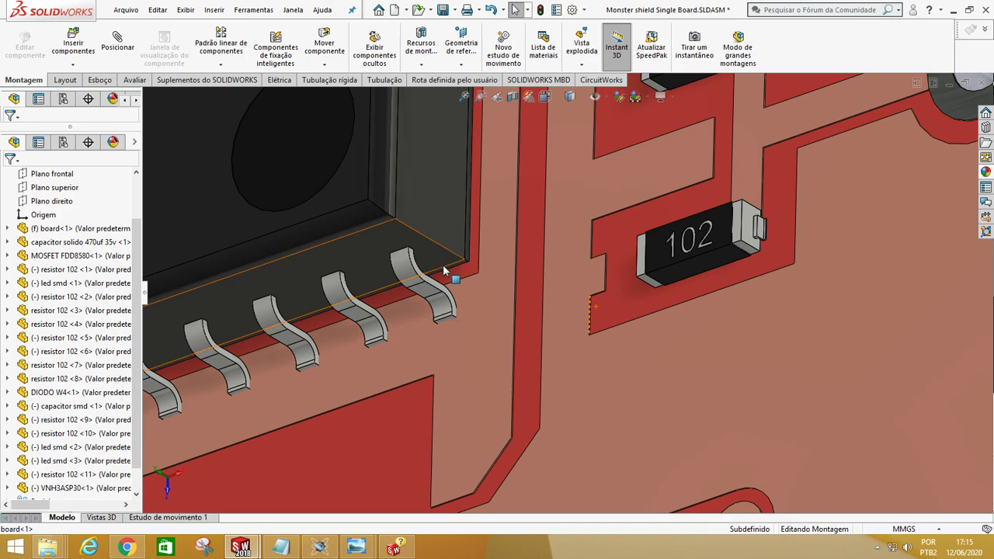
click(446, 259)
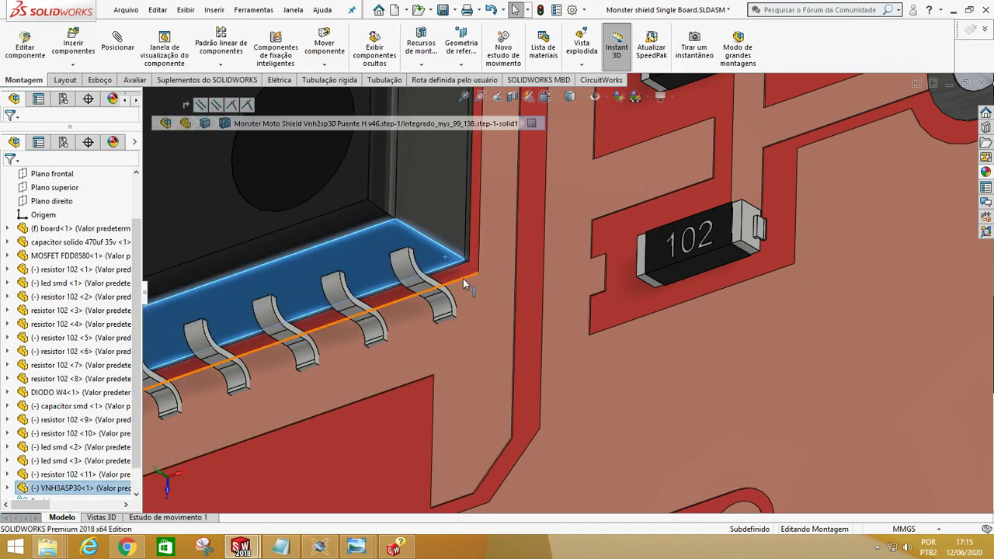
click(464, 278)
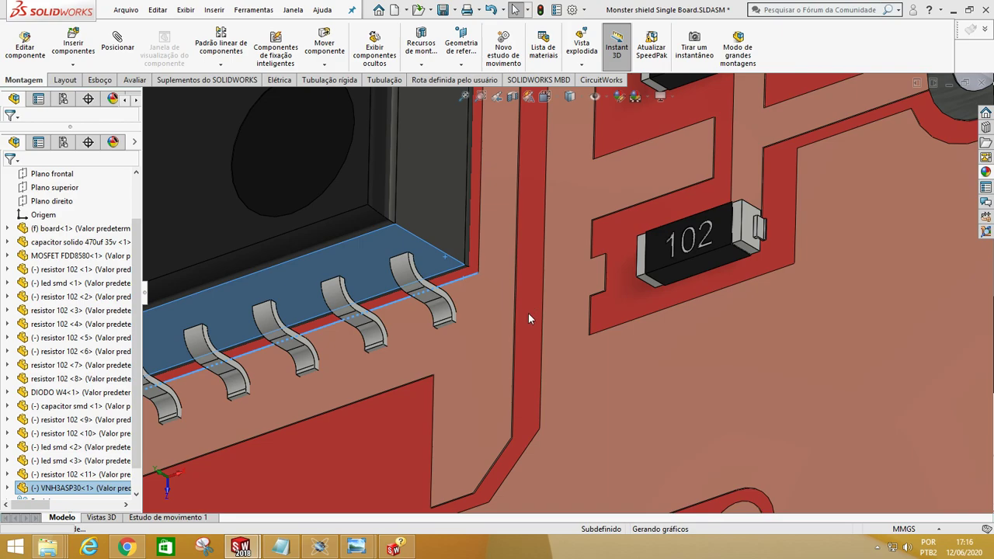
scroll(553, 334, down, 2)
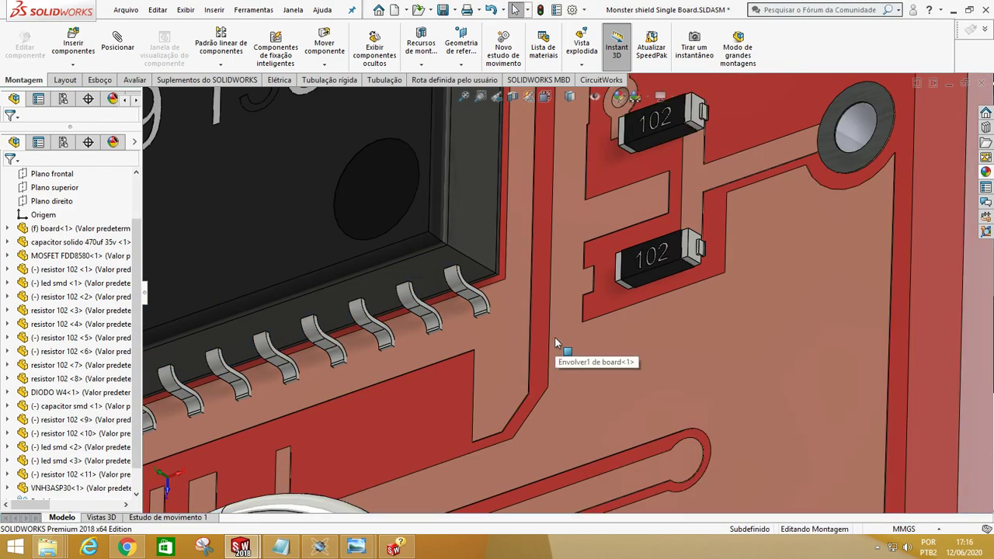
key(f)
middle_drag(741, 334, 762, 357)
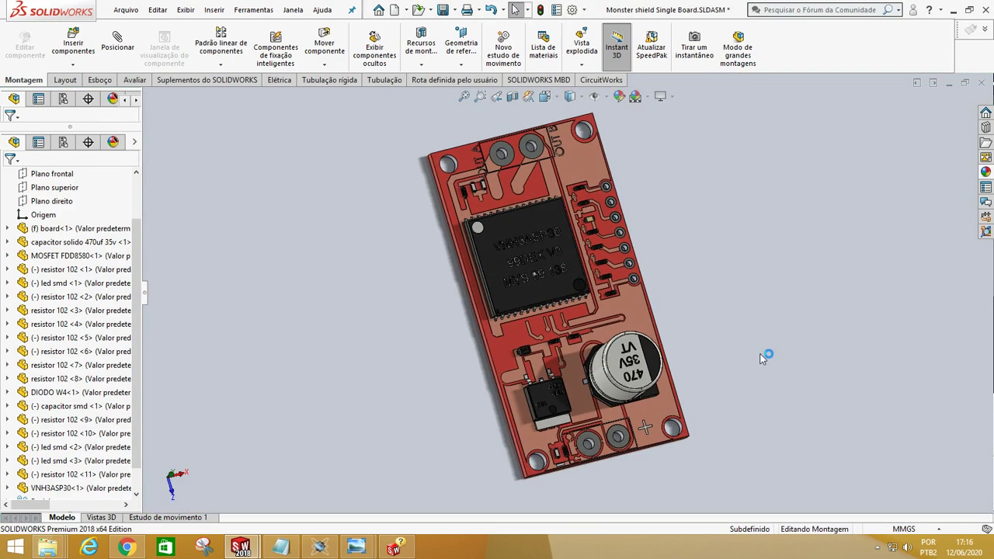
Step: Inspect the assembled board with its mounted VNH3ASP30 chip in isometric and top views
key(ctrl+7)
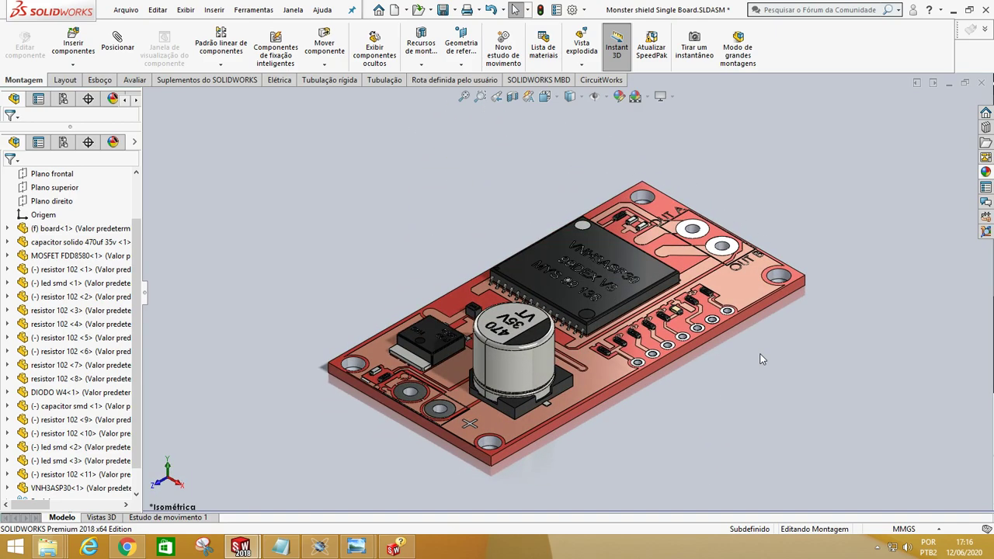
click(601, 376)
key(ctrl+8)
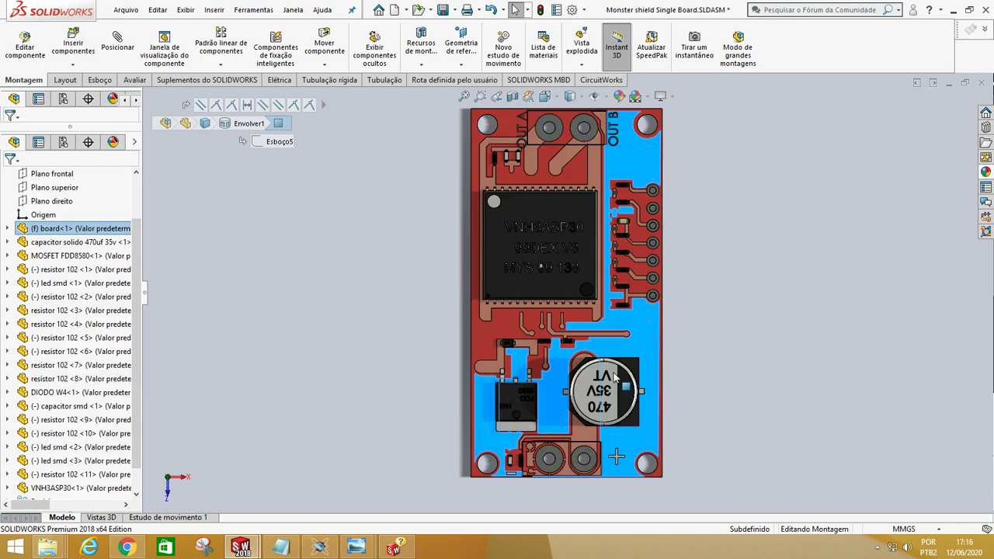
click(743, 335)
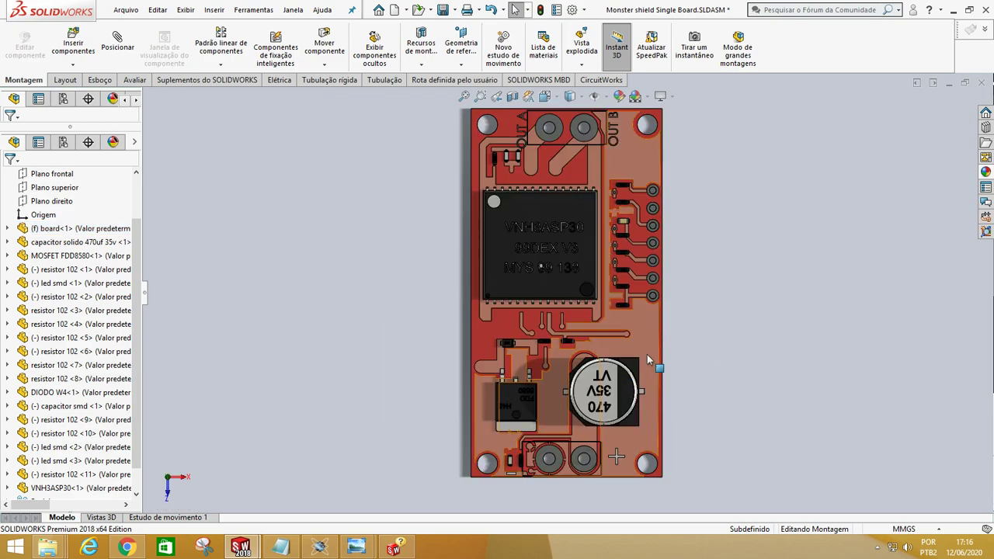
Step: Switch to Proteus, examine the PCB layout and the VNH3ASP30_SINGLE symbol in the schematic, and return to the SOLIDWORKS board assembly
key(alt+Tab)
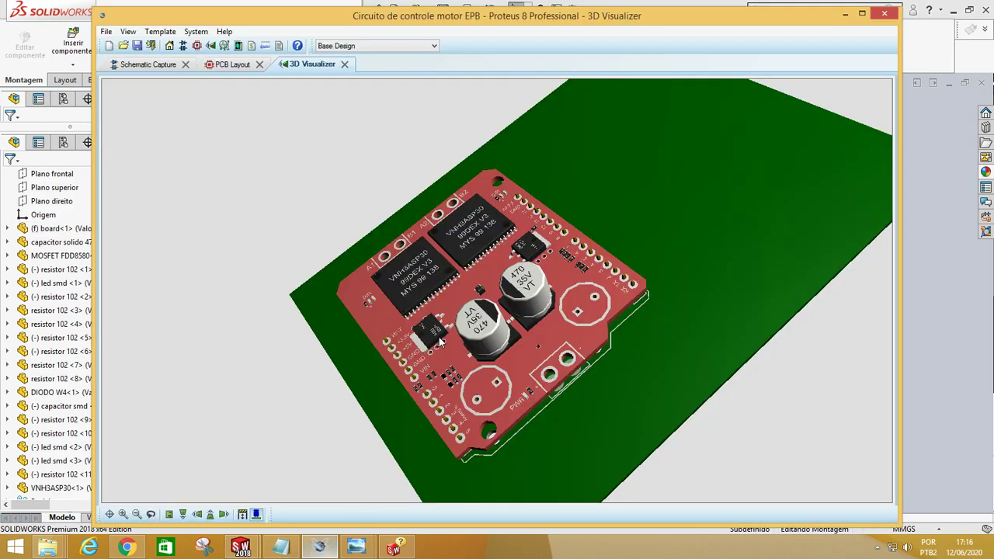
click(237, 68)
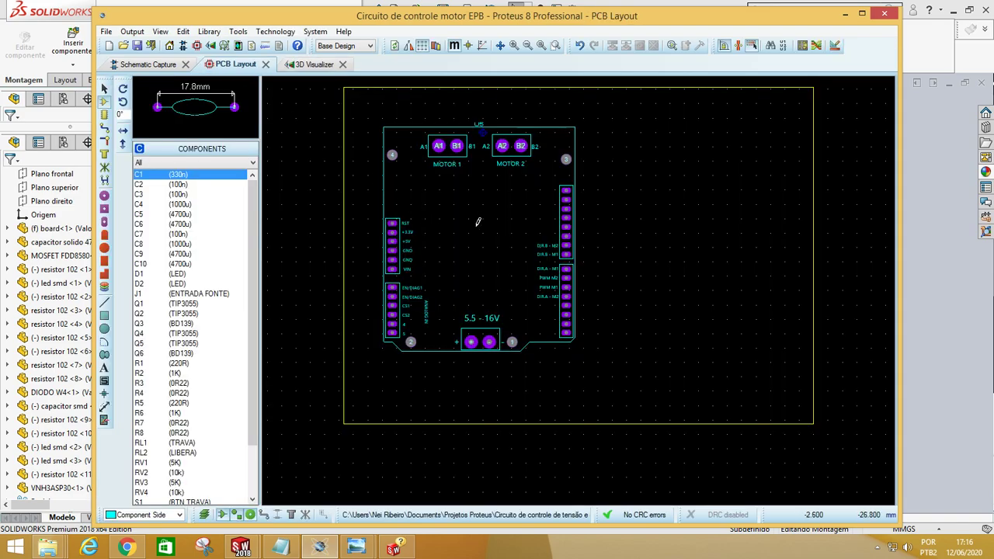
click(154, 65)
scroll(438, 246, up, 2)
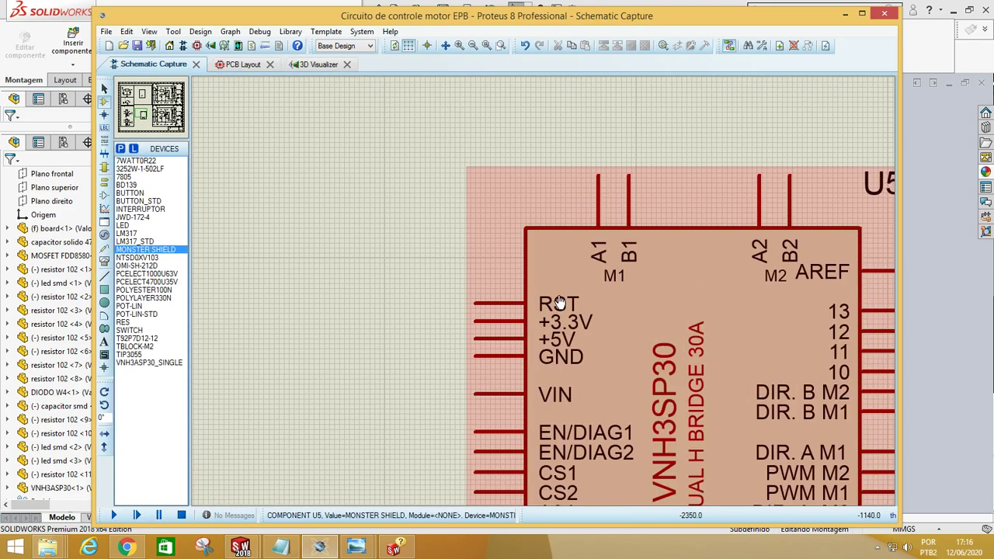
scroll(552, 302, down, 2)
scroll(632, 300, down, 3)
scroll(556, 178, up, 2)
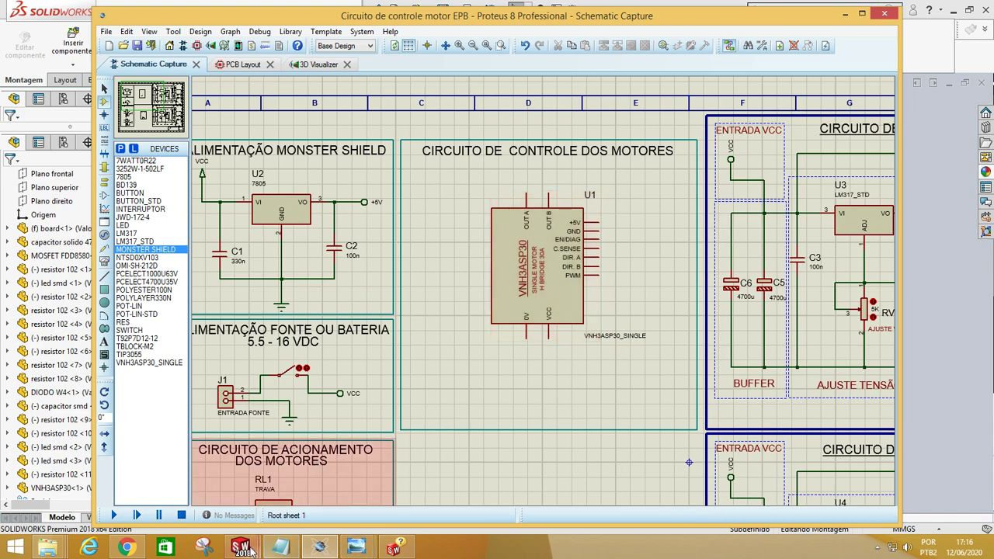
mouse_move(241, 547)
click(227, 489)
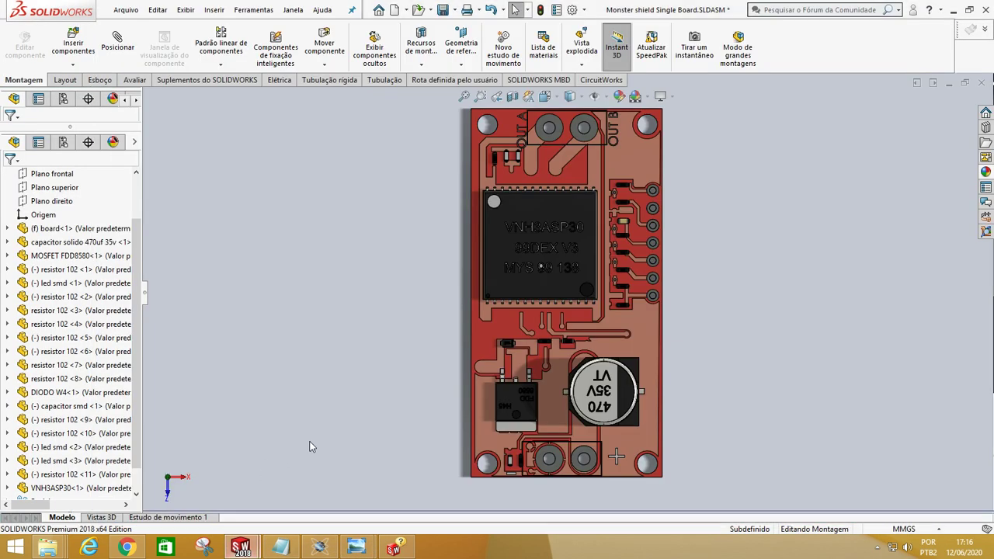
Step: Start saving a copy of the board assembly as STEP AP214 under the name Monster shield Single Board.STEP
key(ctrl+7)
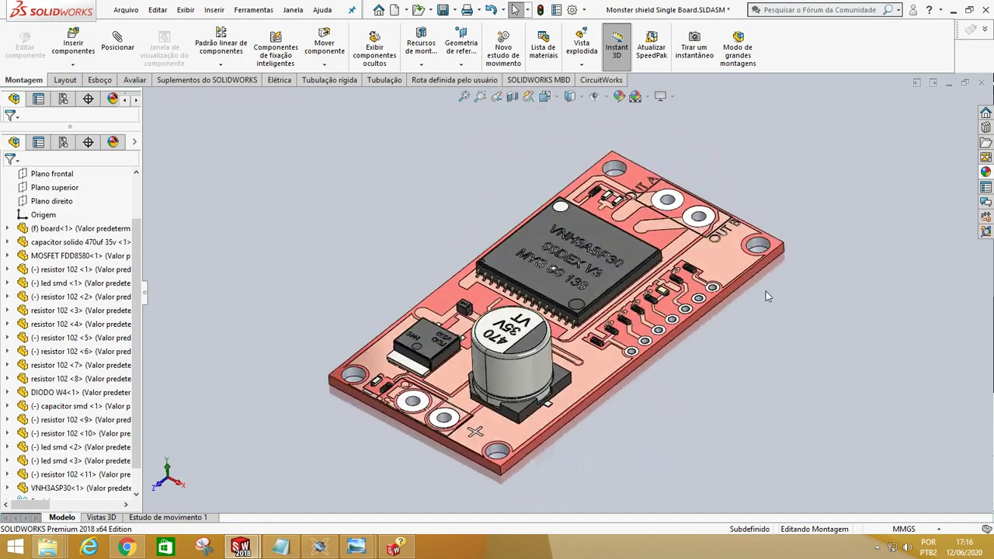
click(126, 9)
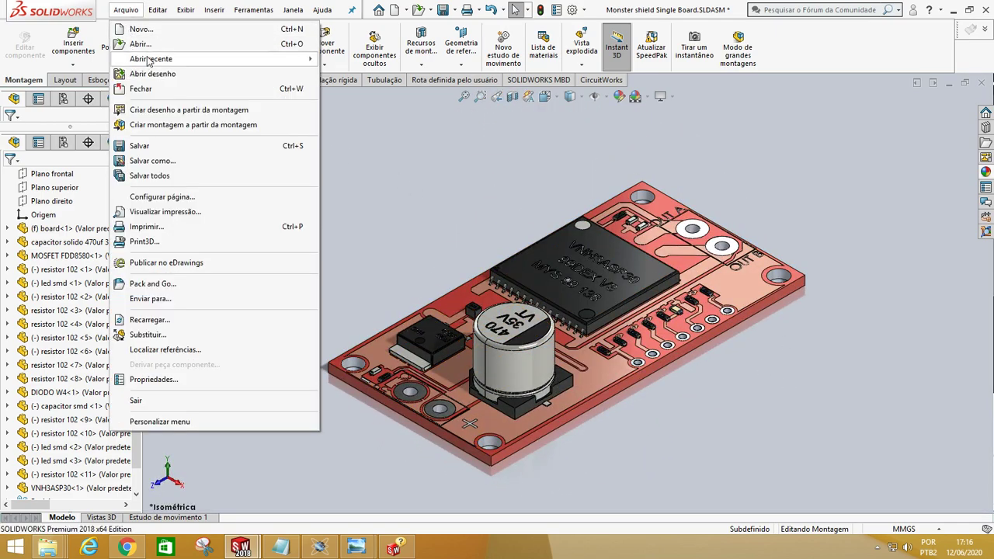
click(153, 161)
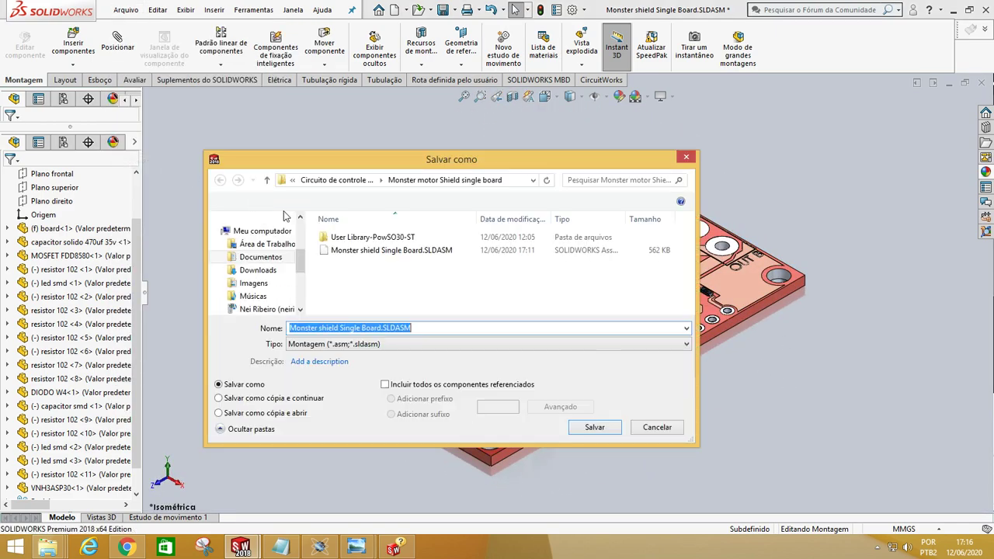
click(686, 346)
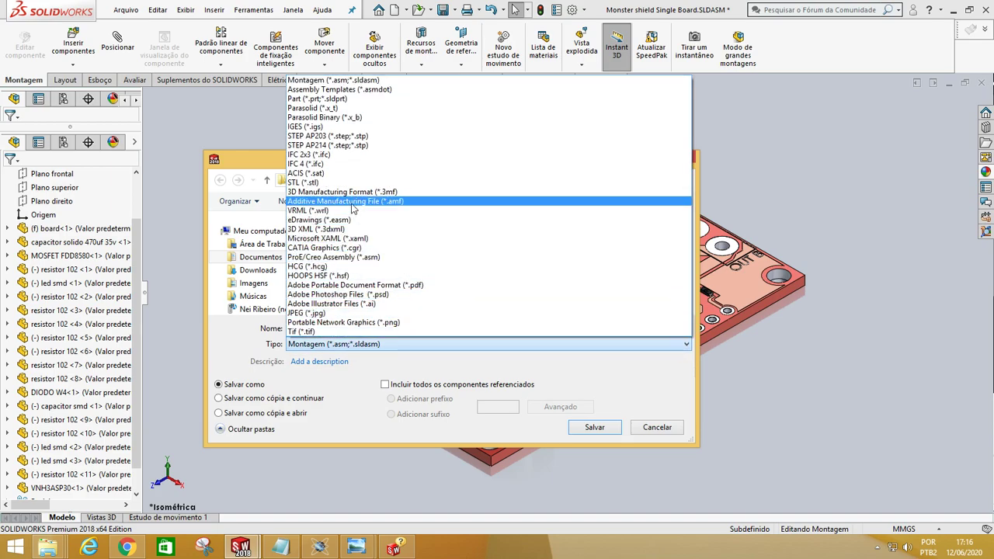
click(342, 145)
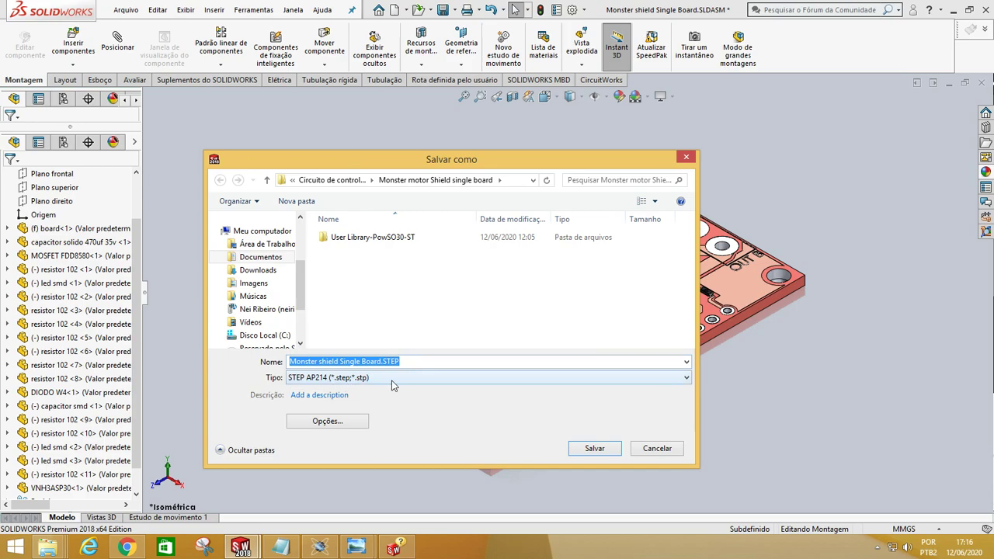
click(687, 378)
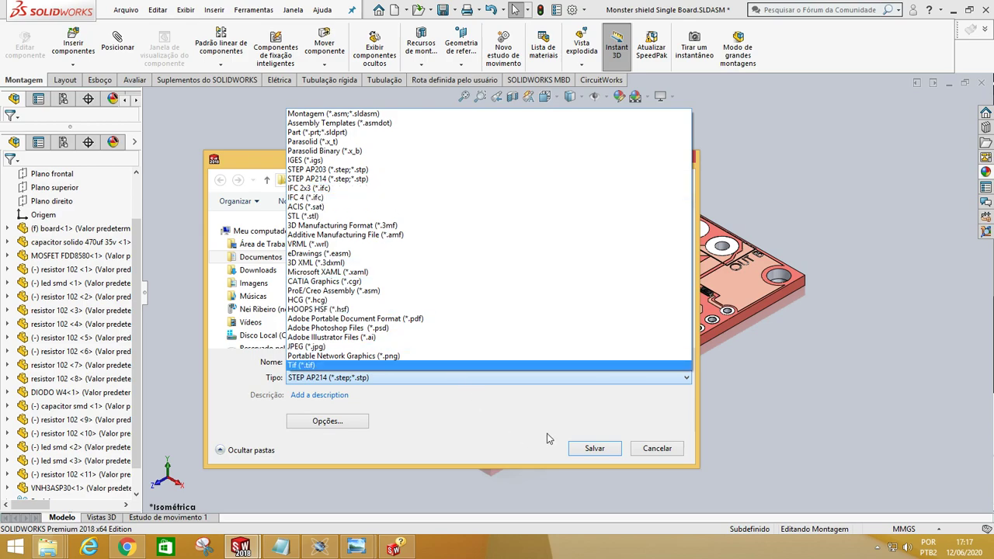
click(362, 384)
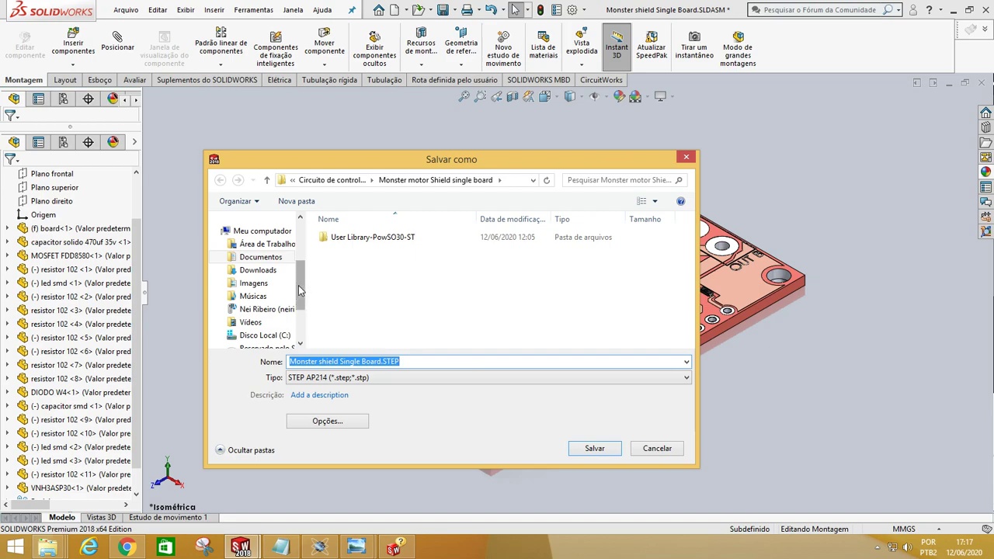
Step: Save the STEP file into C:\ProgramData\Labcenter Electronics\Proteus 8 Professional\MCAD
drag(299, 291, 299, 309)
click(264, 296)
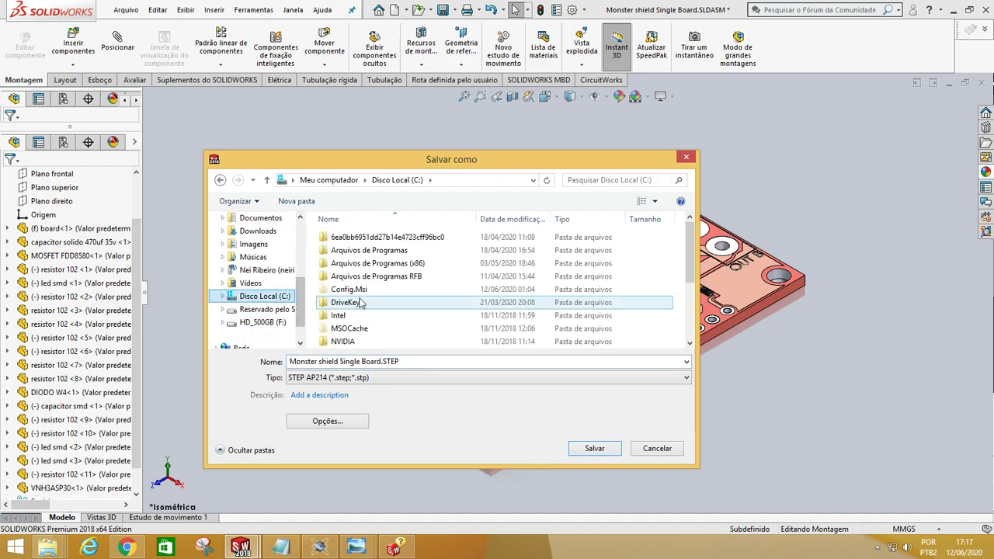
click(365, 316)
scroll(372, 309, down, 3)
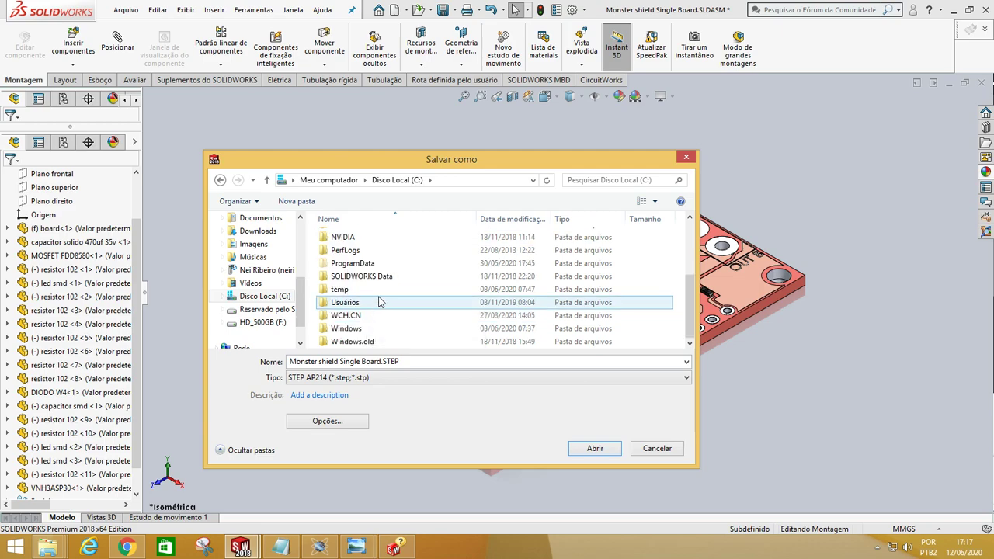
double_click(356, 263)
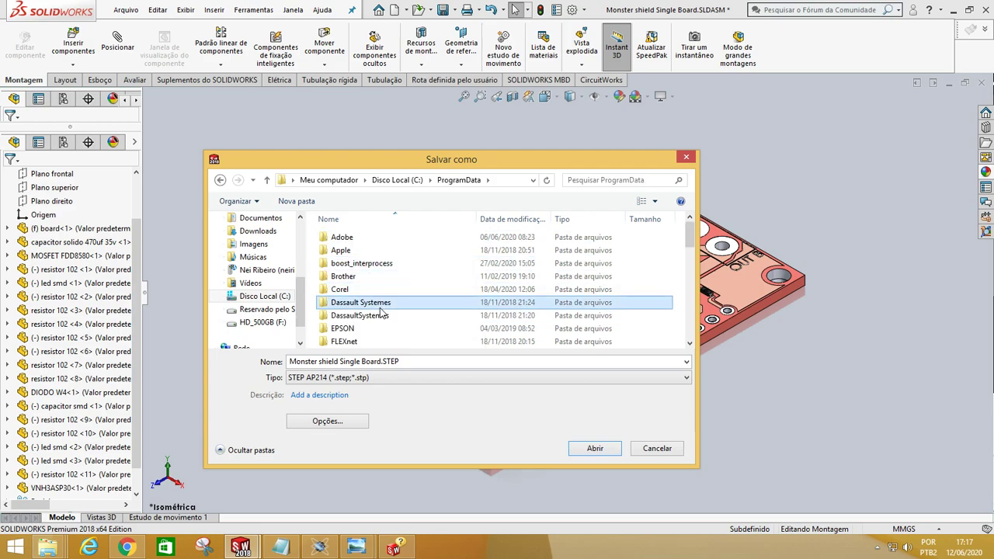
scroll(388, 313, down, 3)
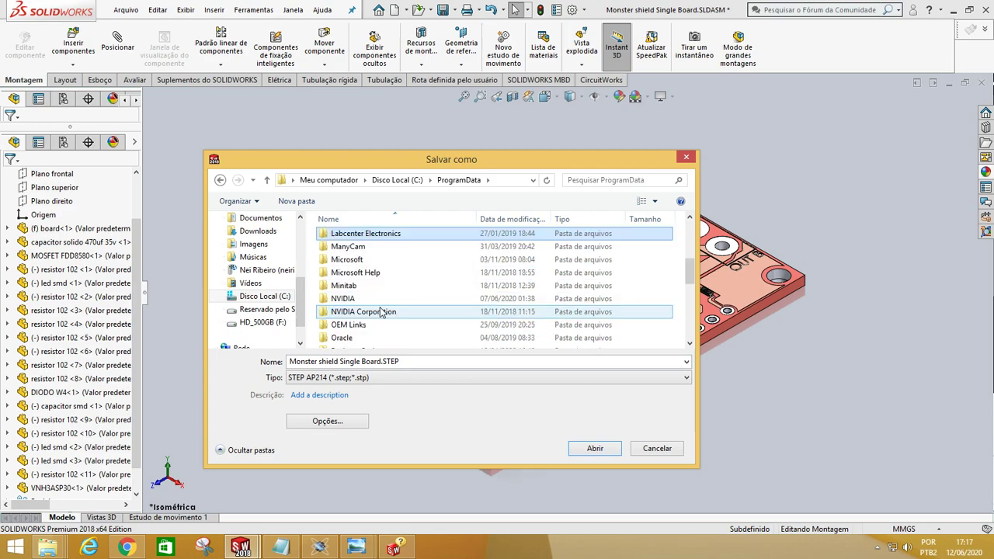
double_click(355, 228)
double_click(365, 251)
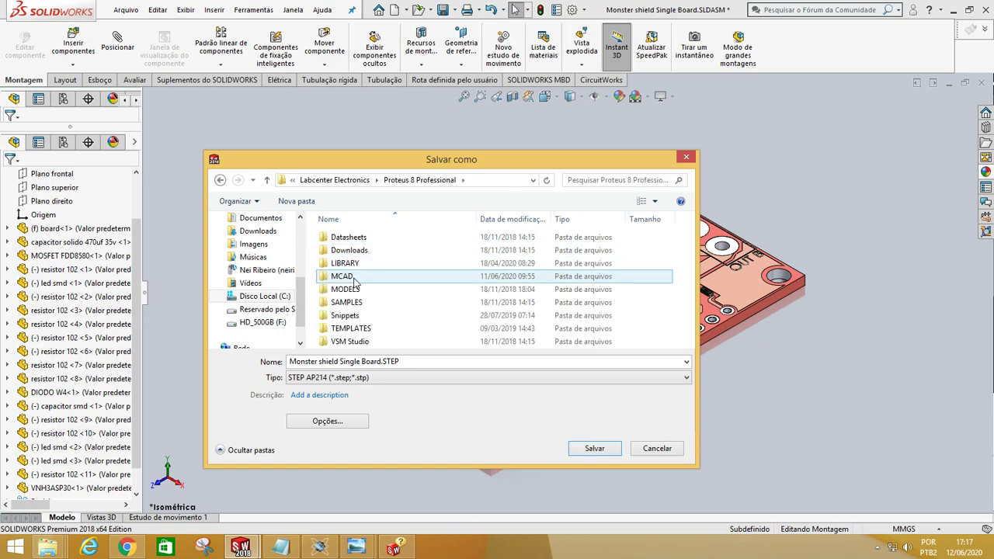
double_click(360, 276)
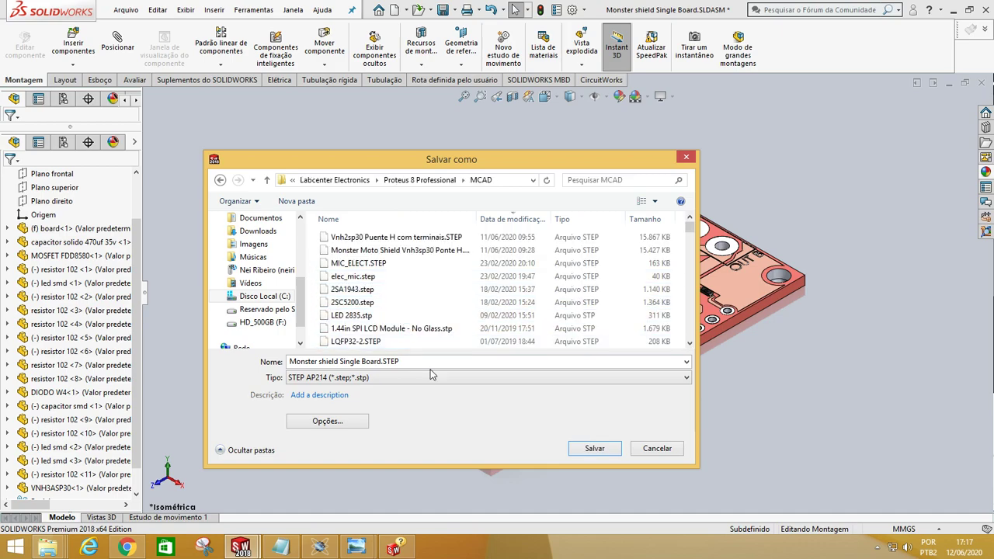
click(594, 449)
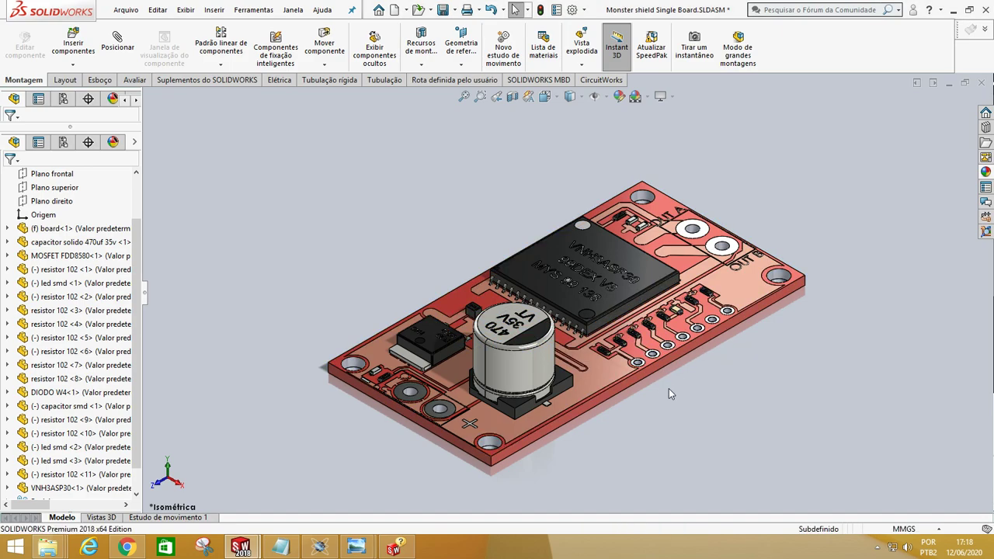
Step: Examine the driver chip, capacitor, pin holes and output terminals on the finished board in the isometric view
scroll(669, 389, up, 2)
scroll(652, 389, down, 2)
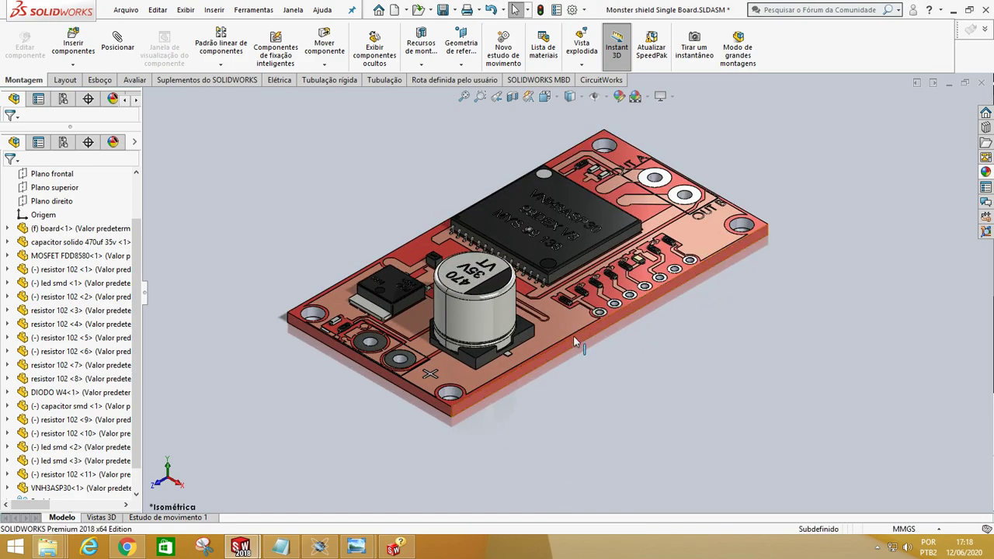
scroll(607, 344, up, 2)
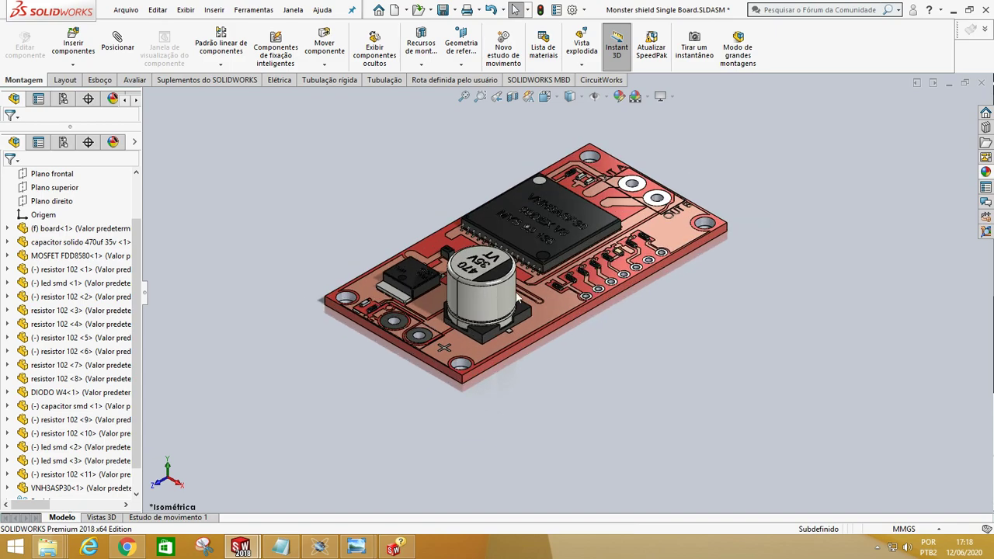
scroll(515, 298, down, 3)
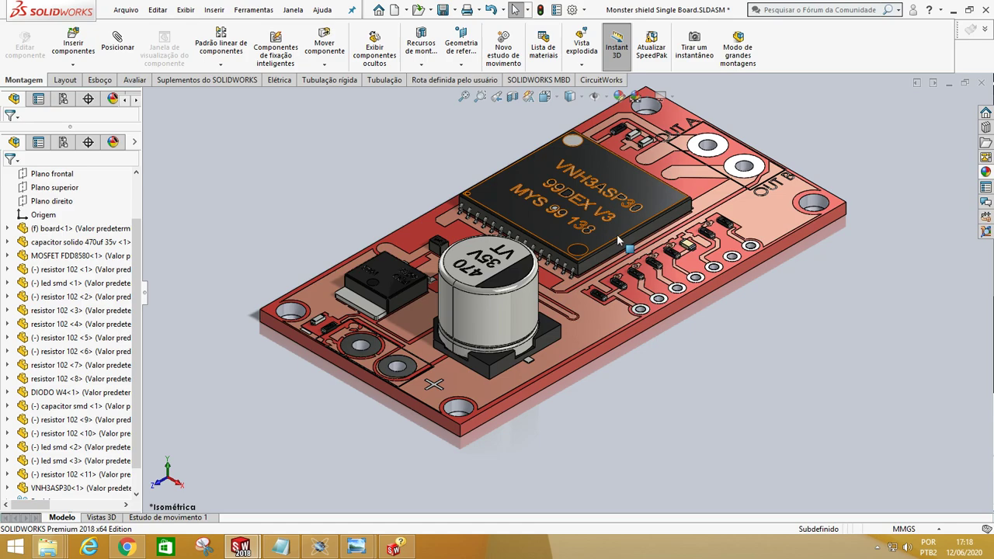
middle_drag(617, 233, 577, 256)
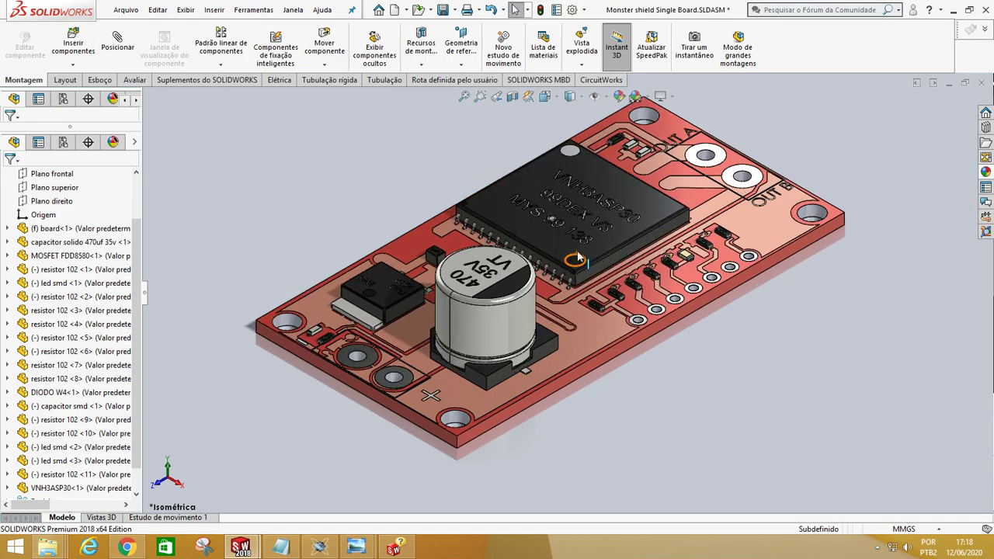
scroll(578, 256, down, 2)
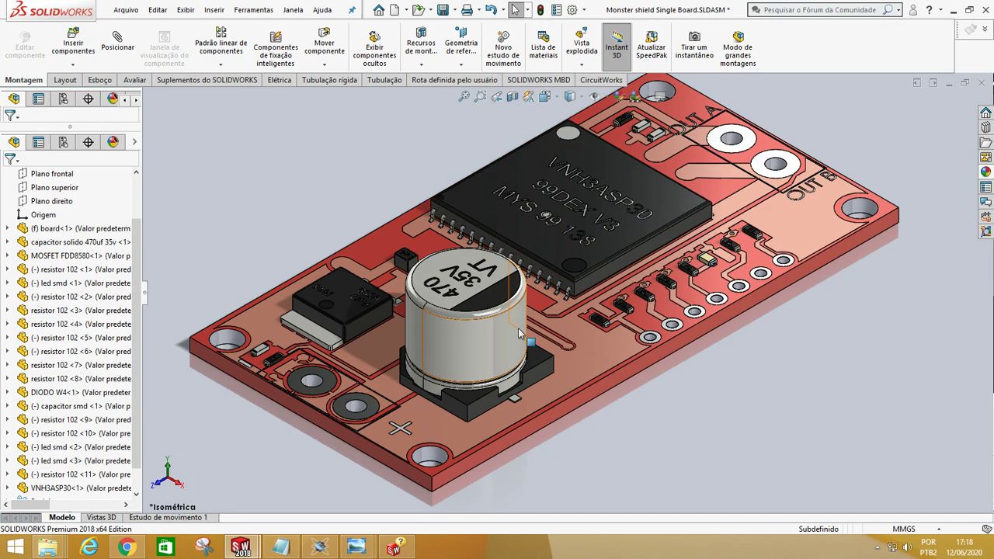
scroll(559, 304, up, 1)
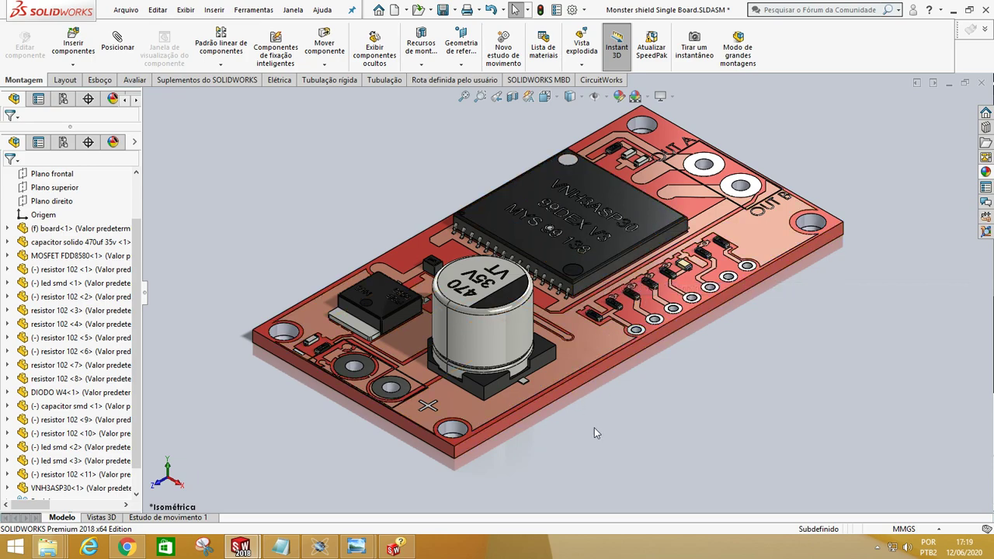
scroll(525, 375, down, 1)
scroll(526, 377, up, 1)
scroll(526, 375, up, 1)
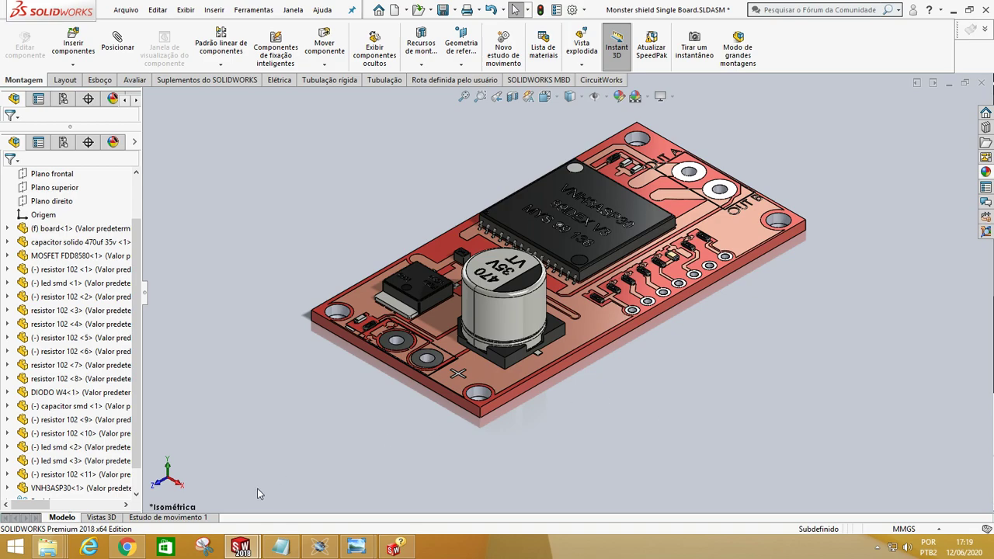
Step: Switch to Proteus to review the whole schematic sheet with both motor driver symbols, and return to the SOLIDWORKS board assembly
click(320, 548)
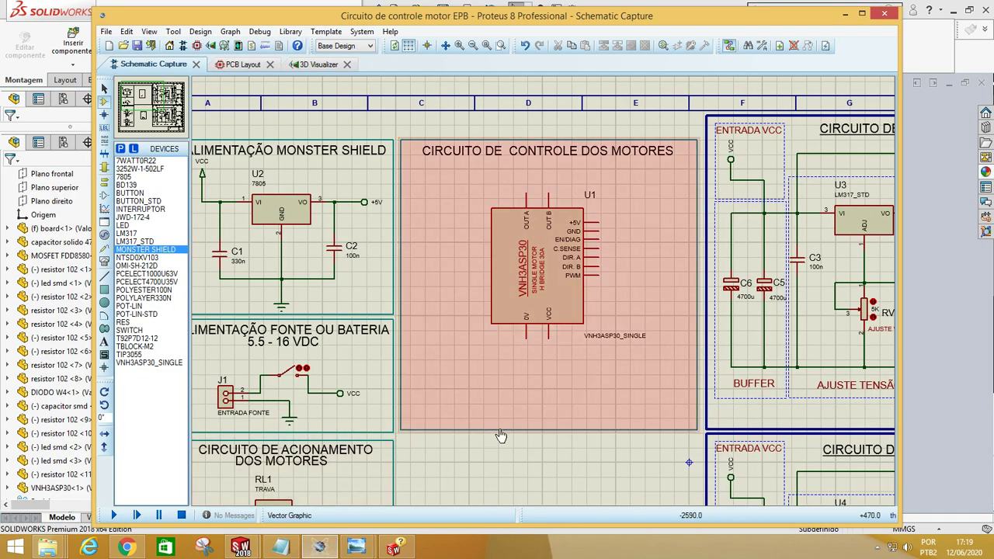
scroll(546, 292, up, 2)
scroll(546, 295, down, 3)
scroll(546, 301, down, 1)
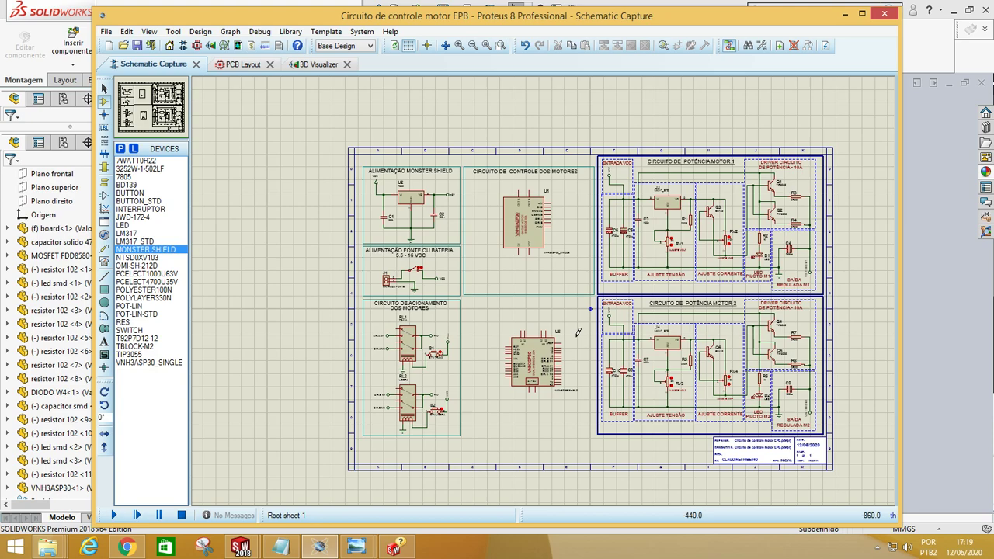
mouse_move(241, 547)
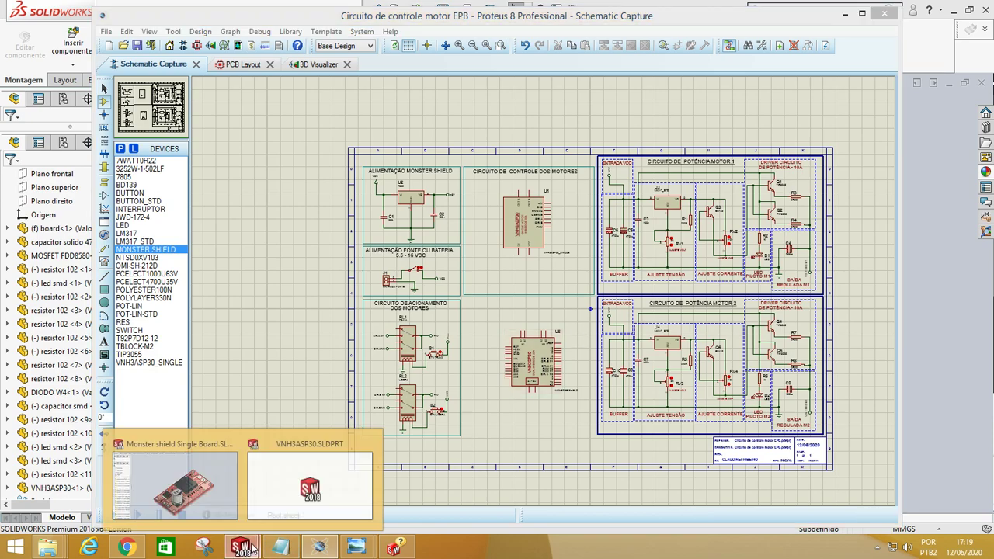
click(236, 497)
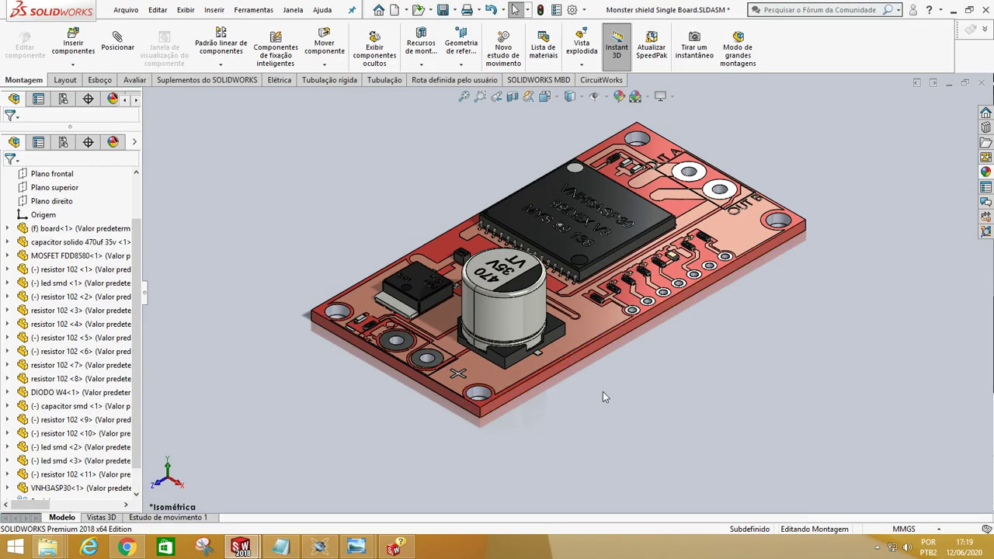